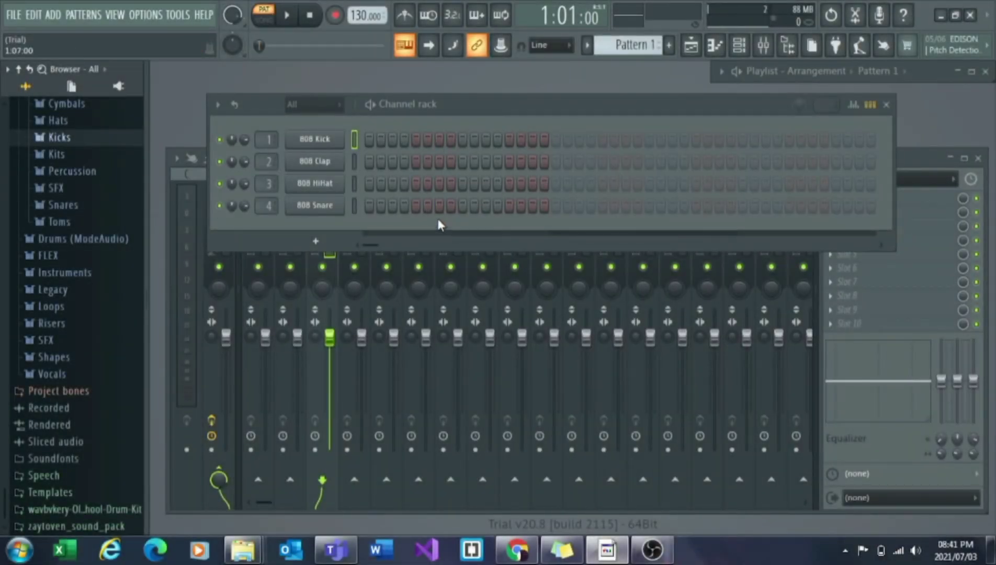
# Start a new project from the Basic 808 with limiter template and toggle 808 Kick steps 1 and 5.
pyautogui.click(13, 14)
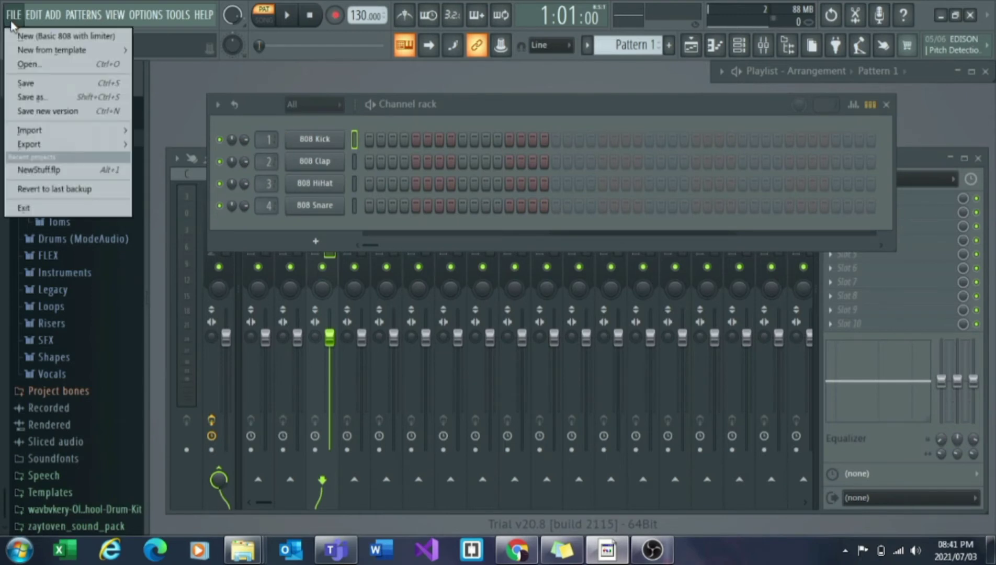
pyautogui.click(42, 37)
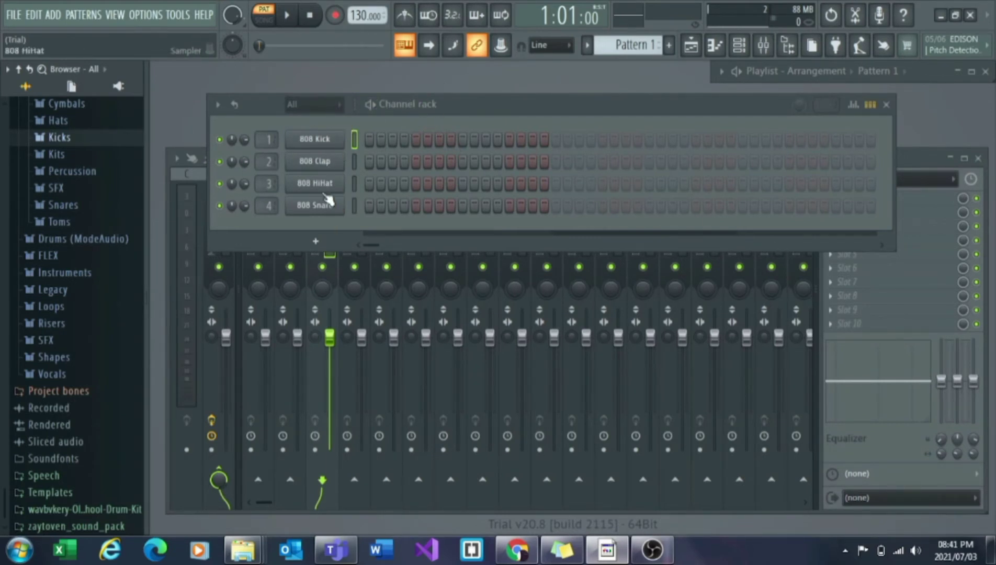
pyautogui.click(369, 140)
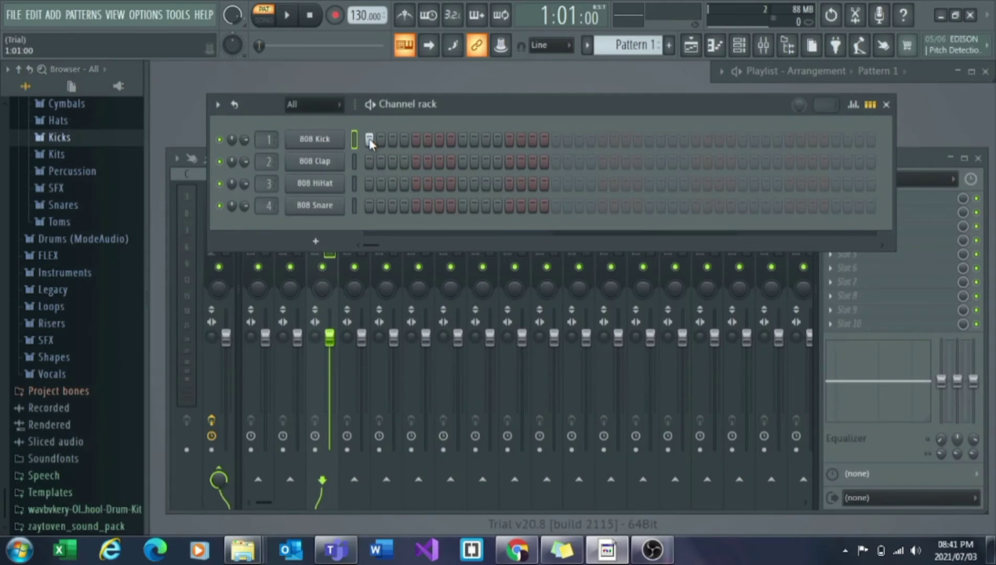
pyautogui.click(418, 138)
# Browse Packs > Drums > Kicks and drag the 909 Kick onto channel 1 in place of the 808 Kick.
pyautogui.moveTo(3, 507); pyautogui.dragTo(5, 377)
pyautogui.click(60, 209)
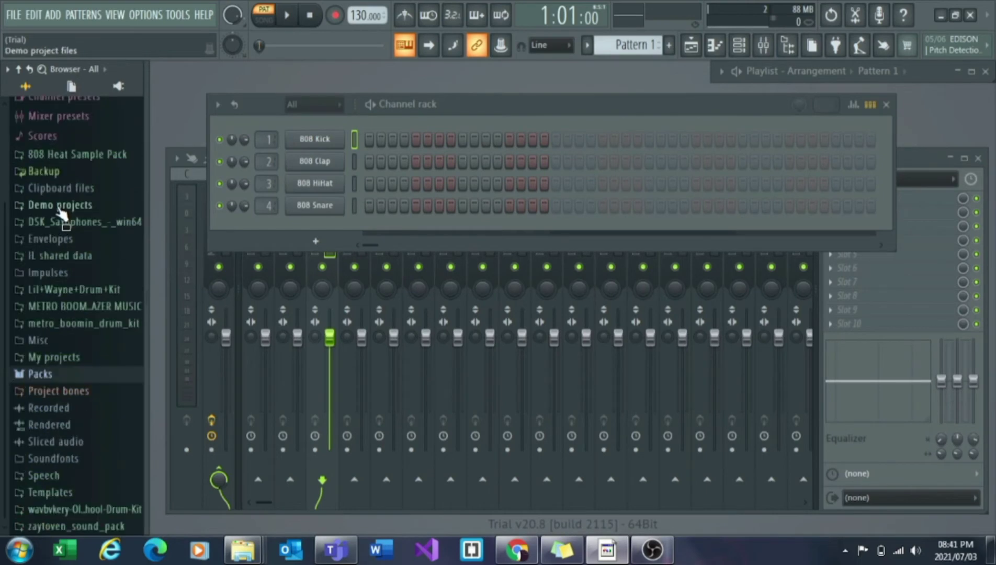
pyautogui.click(63, 337)
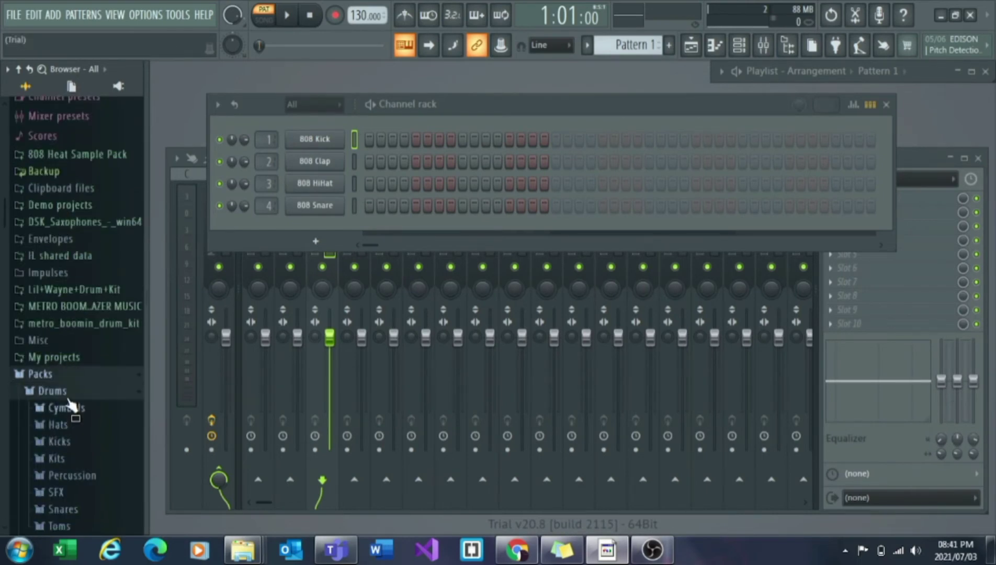
pyautogui.click(75, 442)
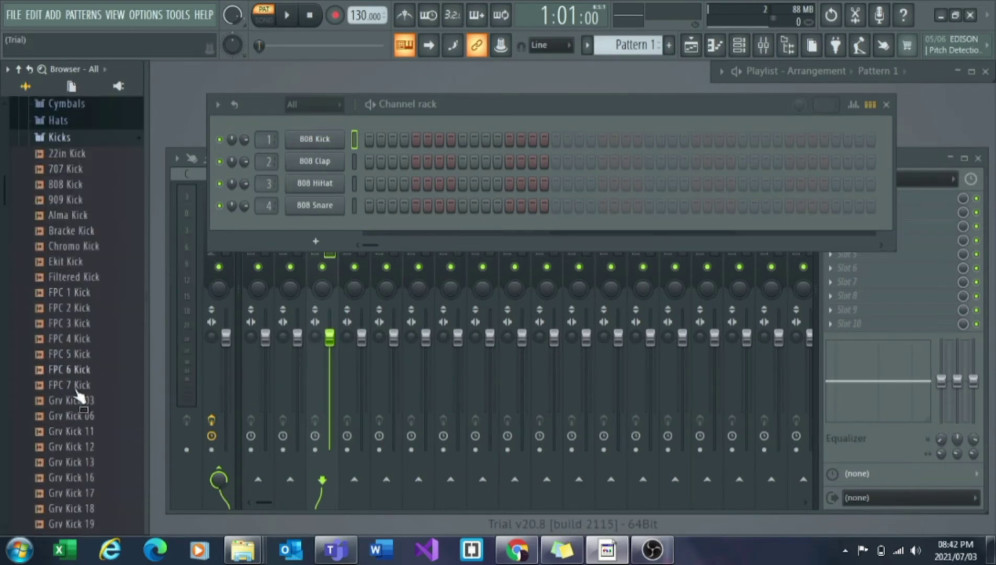
pyautogui.click(77, 187)
pyautogui.moveTo(78, 189); pyautogui.dragTo(310, 142)
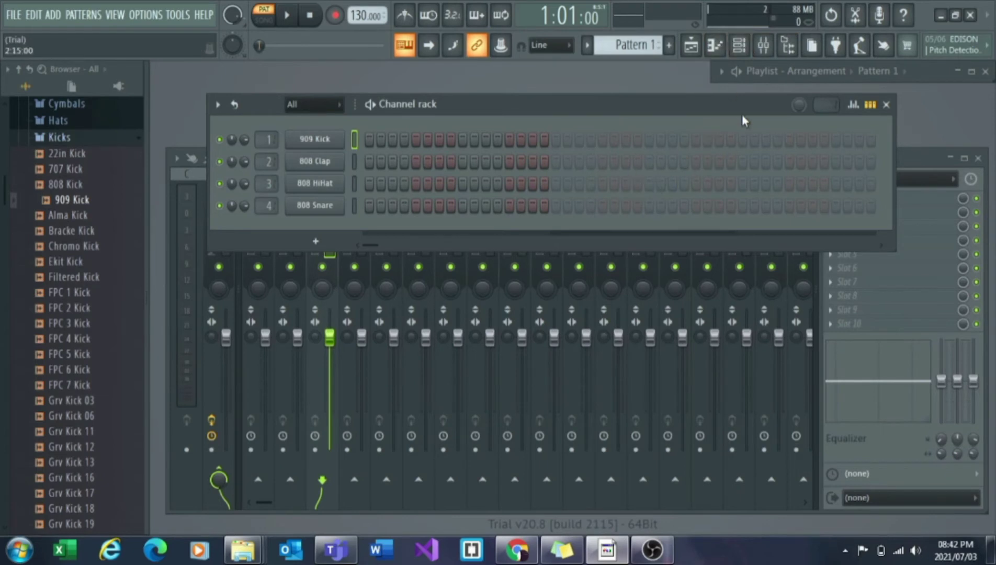
# Bring up the Playlist and maximize it to fill the workspace.
pyautogui.click(695, 54)
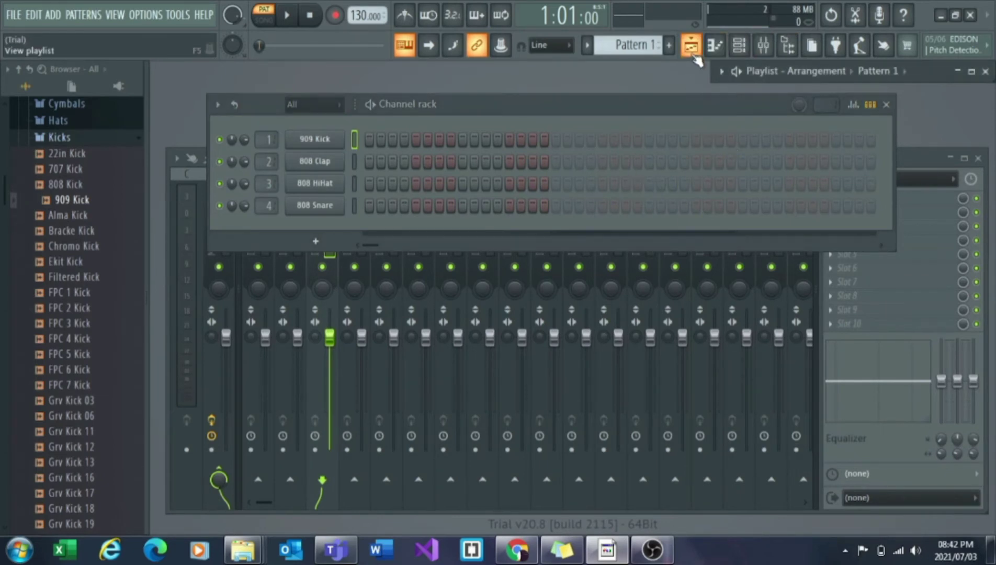
pyautogui.click(971, 72)
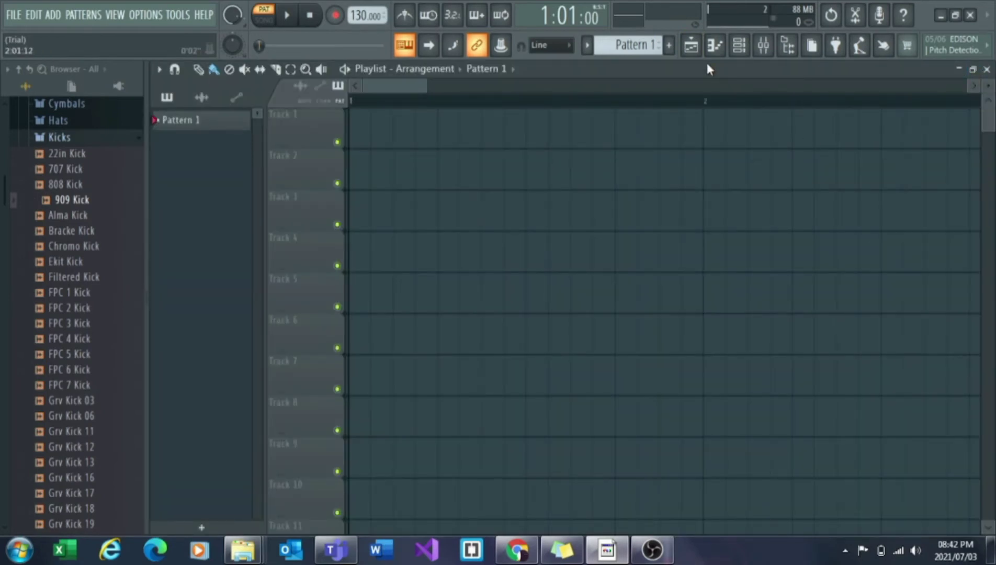
pyautogui.click(691, 45)
pyautogui.click(690, 45)
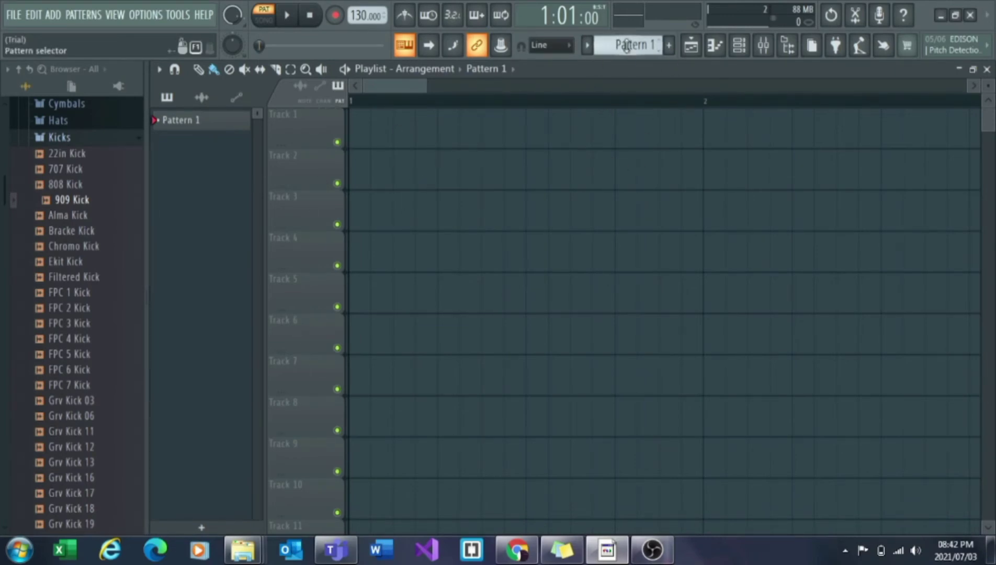
# Open and close the Piano roll and Channel rack, leaving the Mixer open.
pyautogui.click(719, 52)
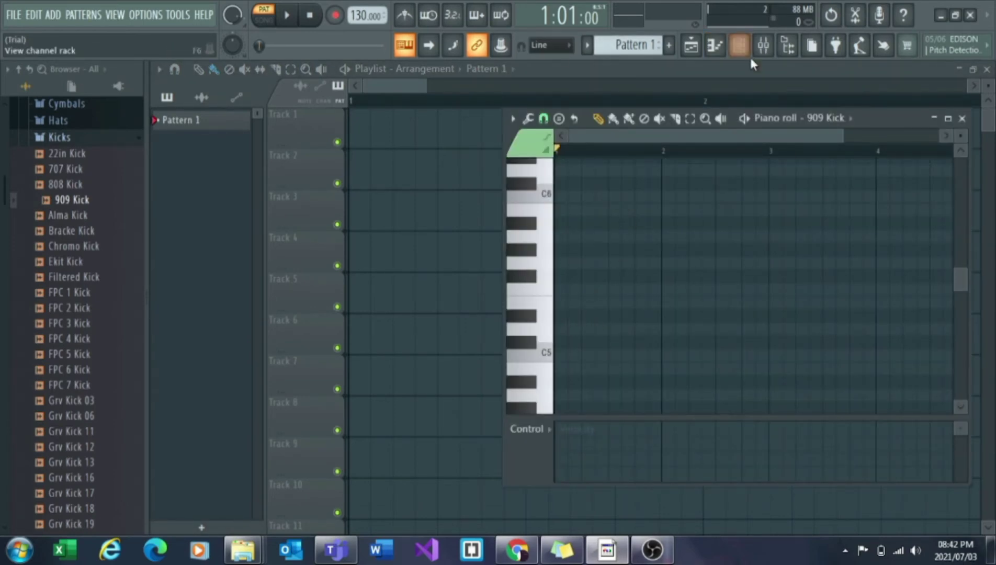
pyautogui.click(714, 48)
pyautogui.click(738, 46)
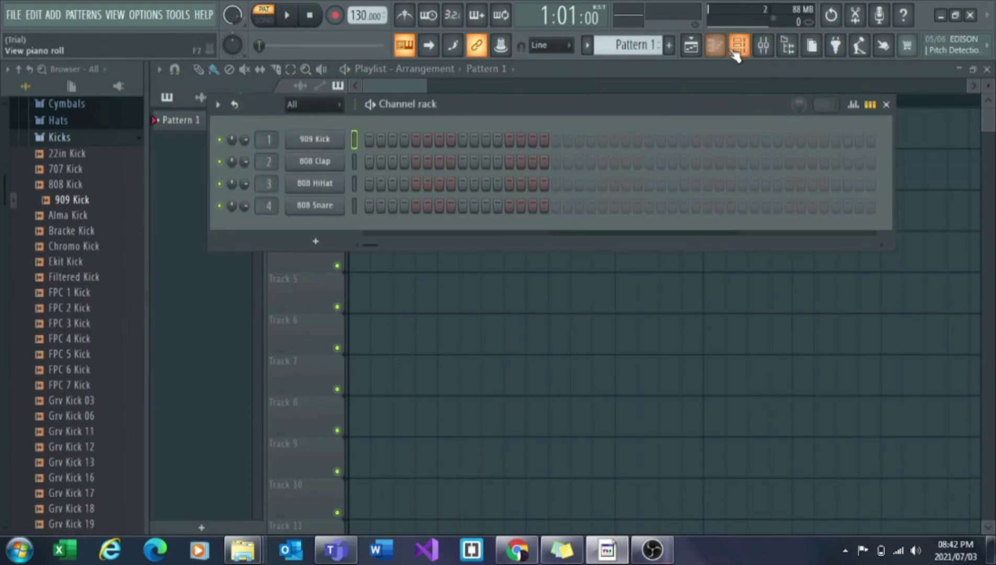
pyautogui.click(746, 46)
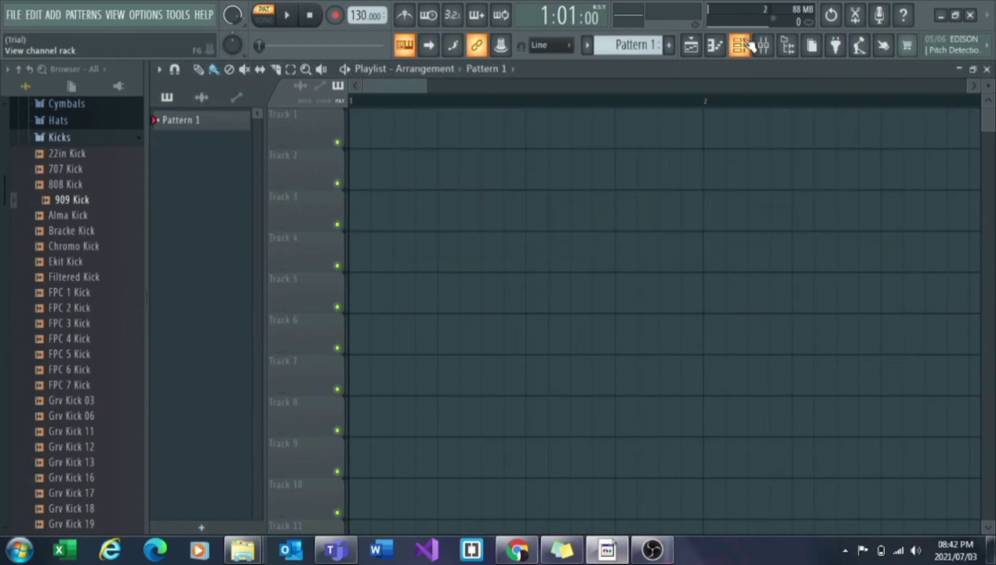
pyautogui.click(763, 46)
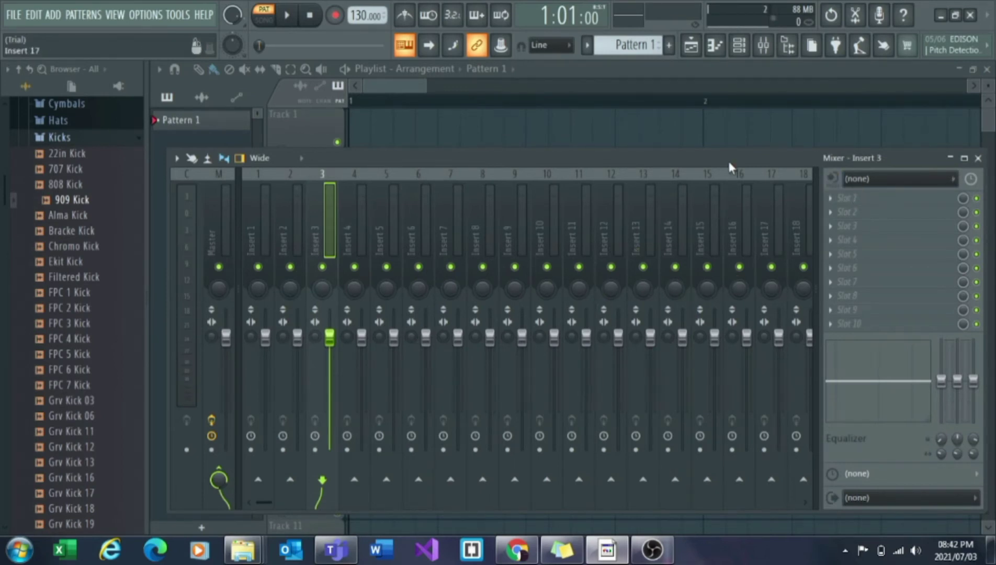
# Collapse the Kicks folder and show the All category in the full-screen plugin picker.
pyautogui.click(787, 48)
pyautogui.click(787, 48)
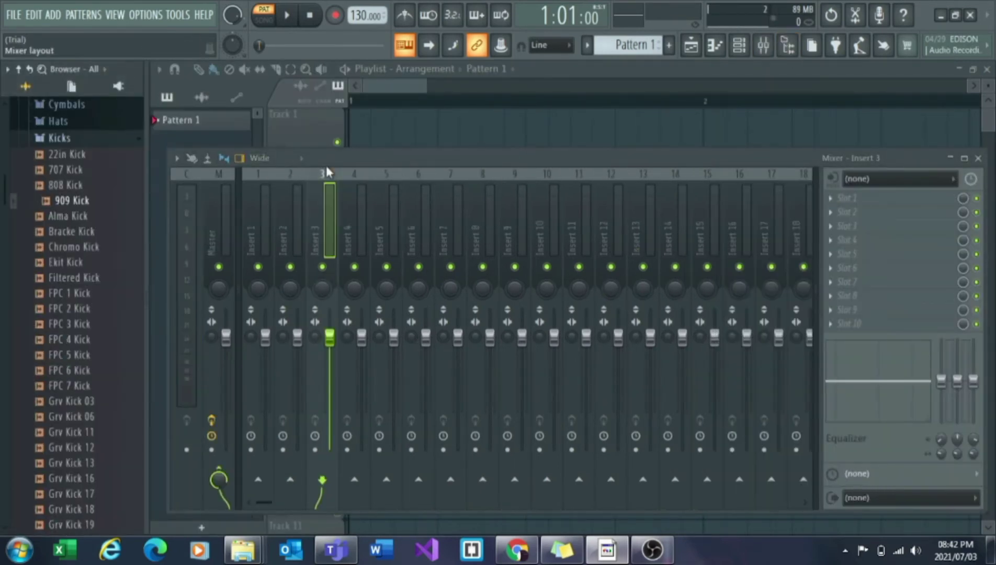
pyautogui.click(87, 140)
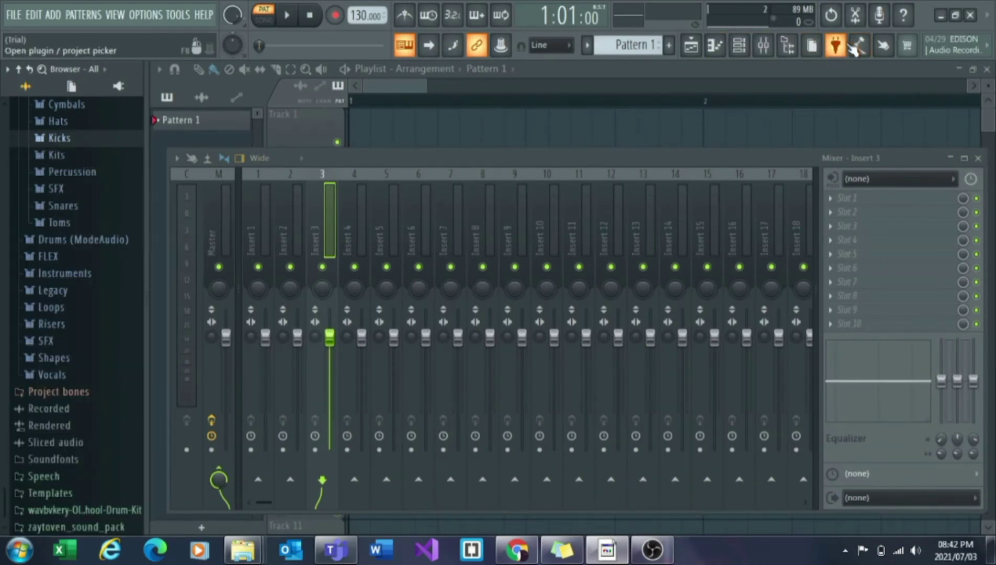
pyautogui.click(857, 46)
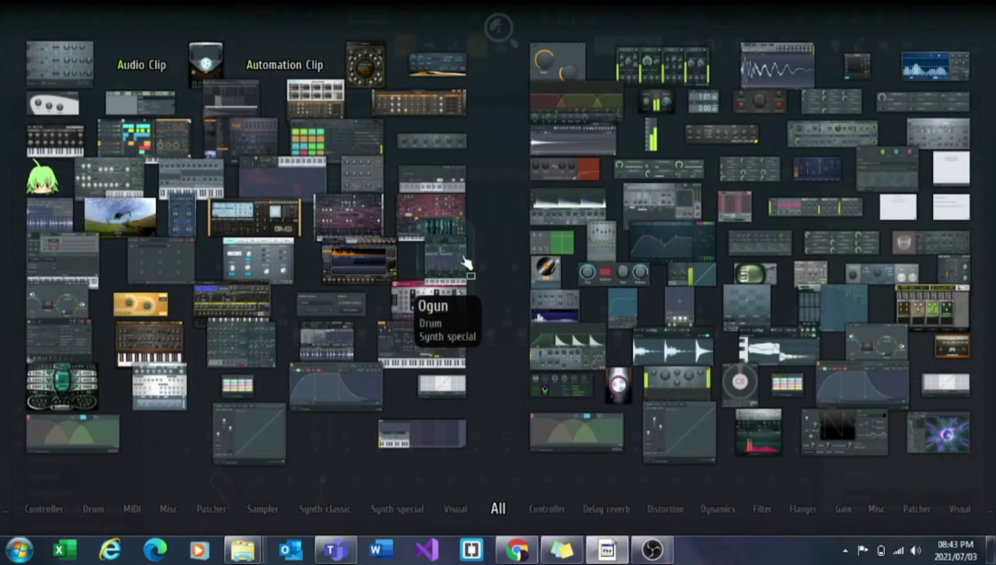
pyautogui.click(497, 508)
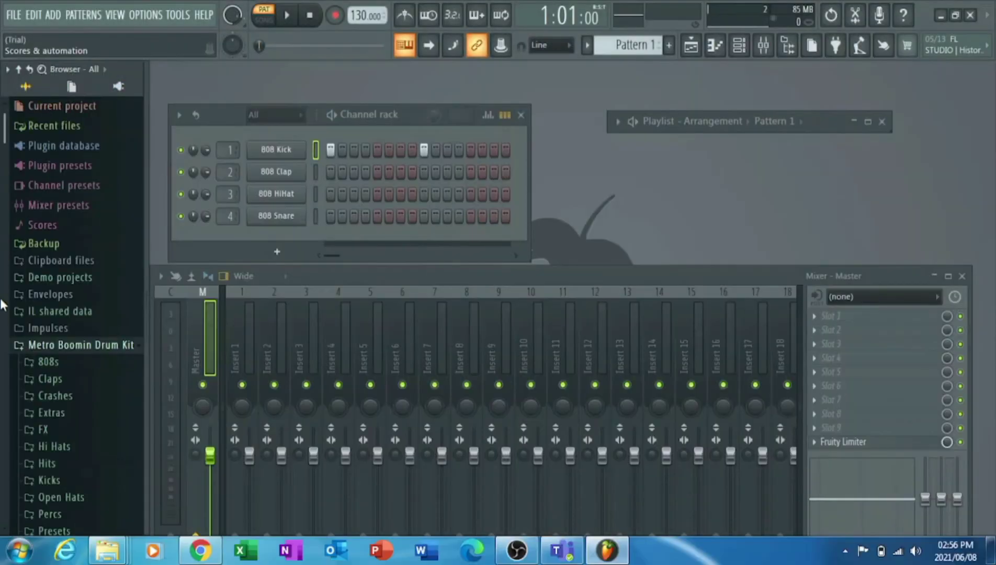
# Open Metro Boomin Drum Kit > Kicks and preview MB Kicks 2, 5, 7, 16, 14 and 13.
pyautogui.moveTo(5, 125); pyautogui.dragTo(5, 261)
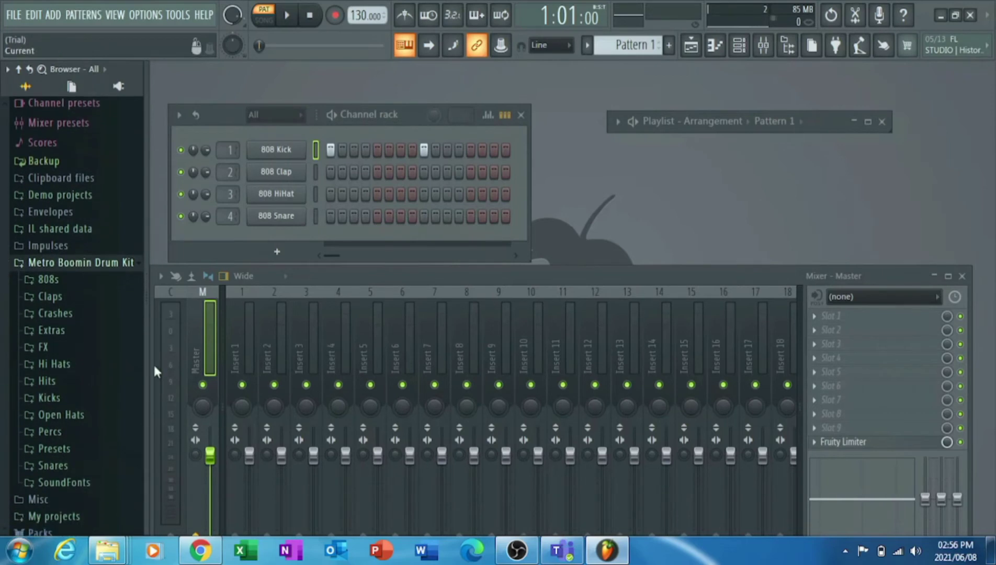
pyautogui.click(72, 398)
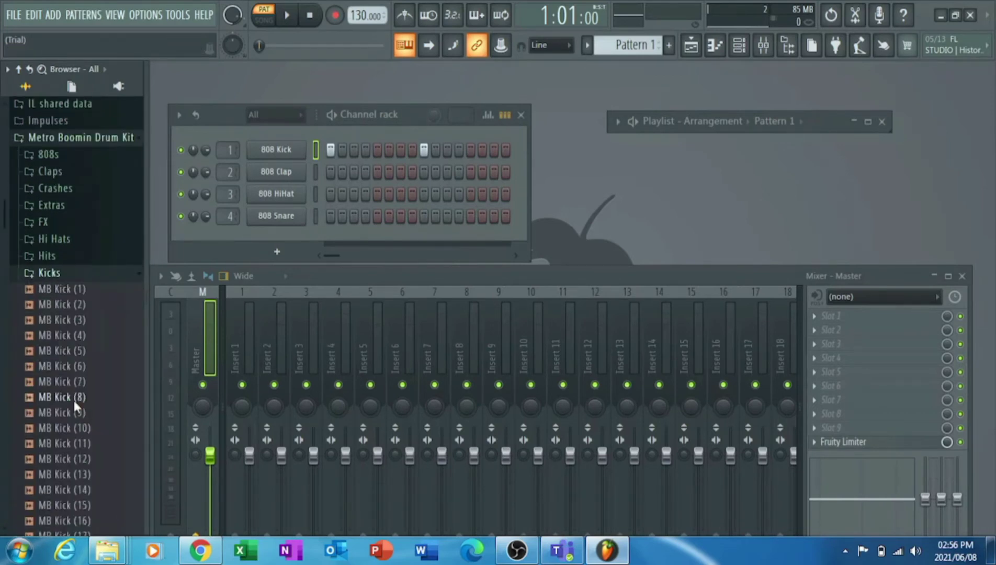
pyautogui.click(87, 308)
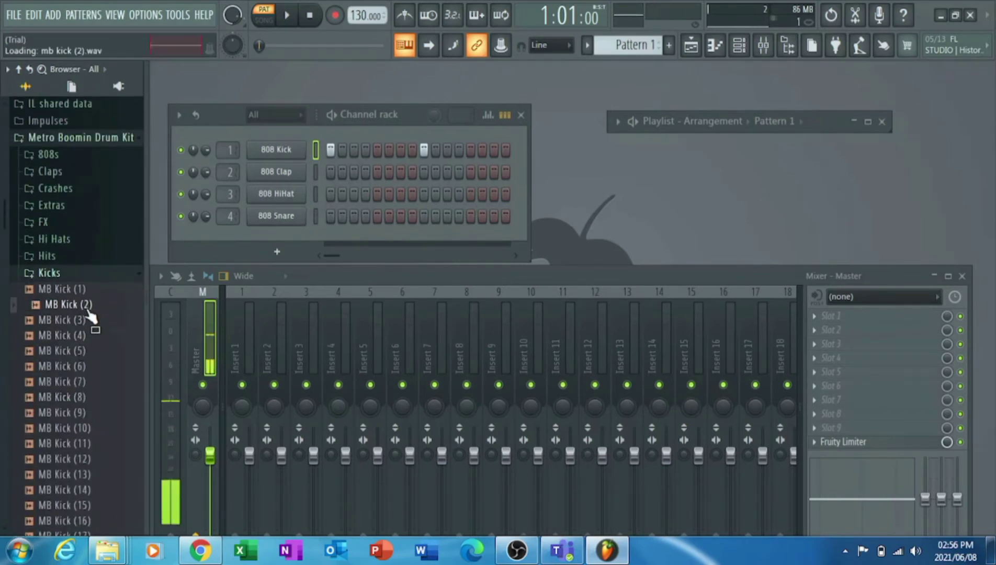
pyautogui.click(81, 350)
pyautogui.click(78, 381)
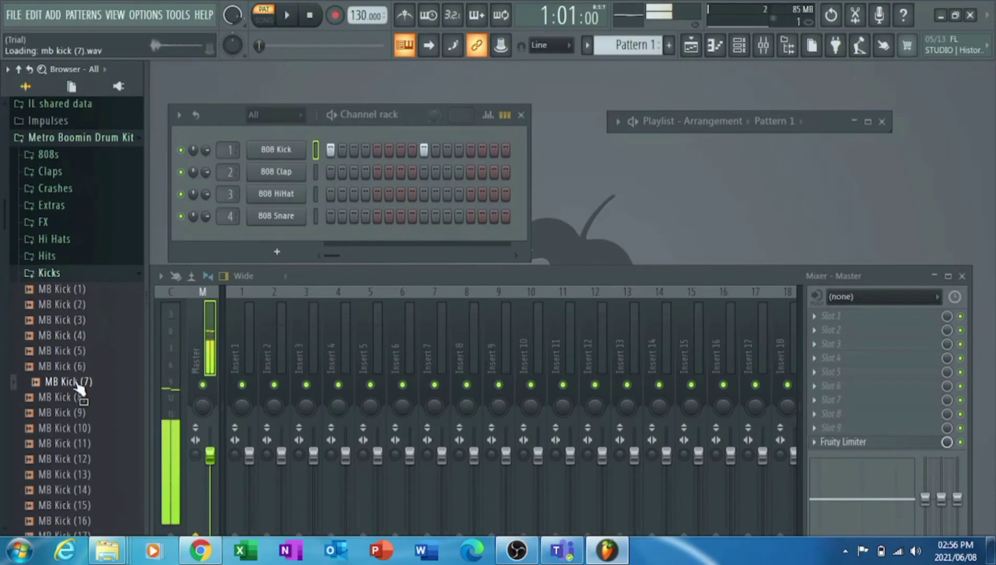
pyautogui.moveTo(4, 251); pyautogui.dragTo(7, 284)
pyautogui.click(78, 331)
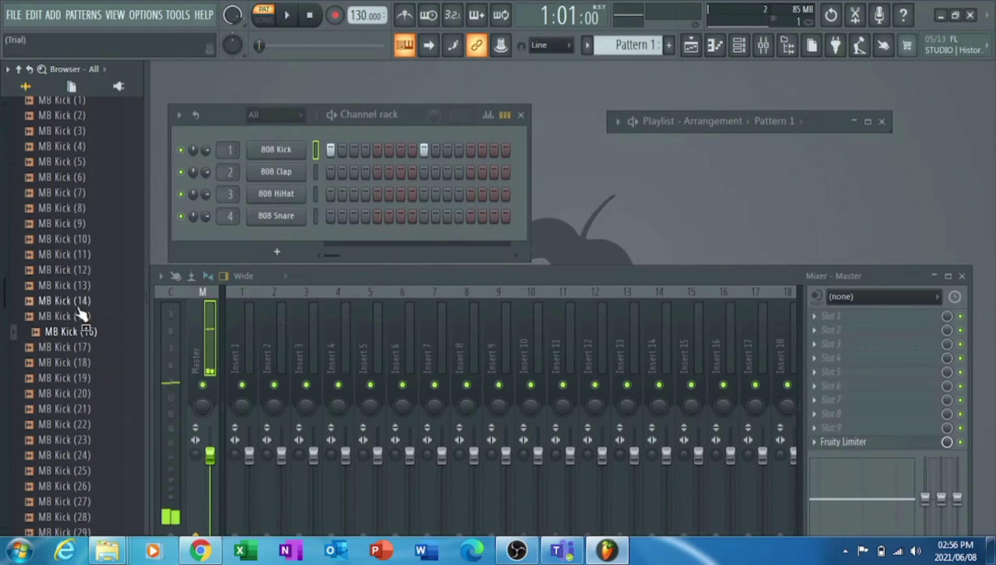
pyautogui.click(78, 304)
pyautogui.click(80, 285)
# Preview MB Kicks 14 through 23 and load MB Kick (23) onto channel 1.
pyautogui.click(81, 305)
pyautogui.click(78, 315)
pyautogui.click(79, 331)
pyautogui.click(79, 363)
pyautogui.click(69, 394)
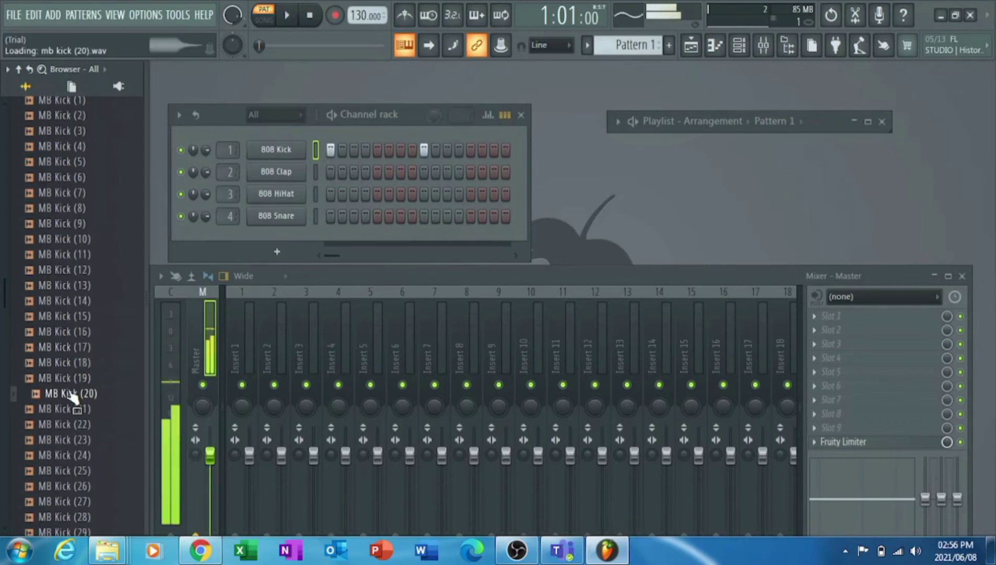
pyautogui.click(68, 410)
pyautogui.click(70, 439)
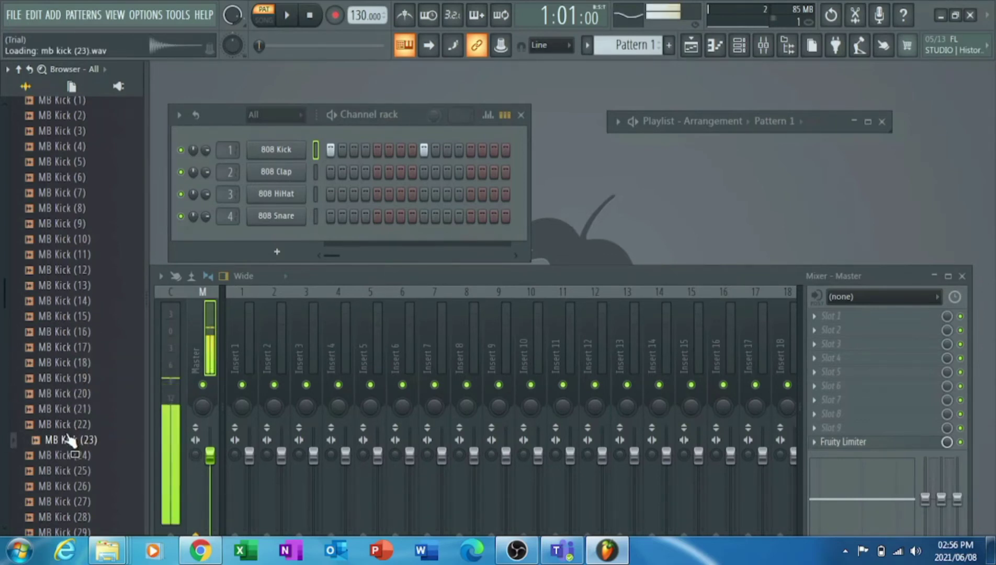
pyautogui.moveTo(70, 439); pyautogui.dragTo(285, 154)
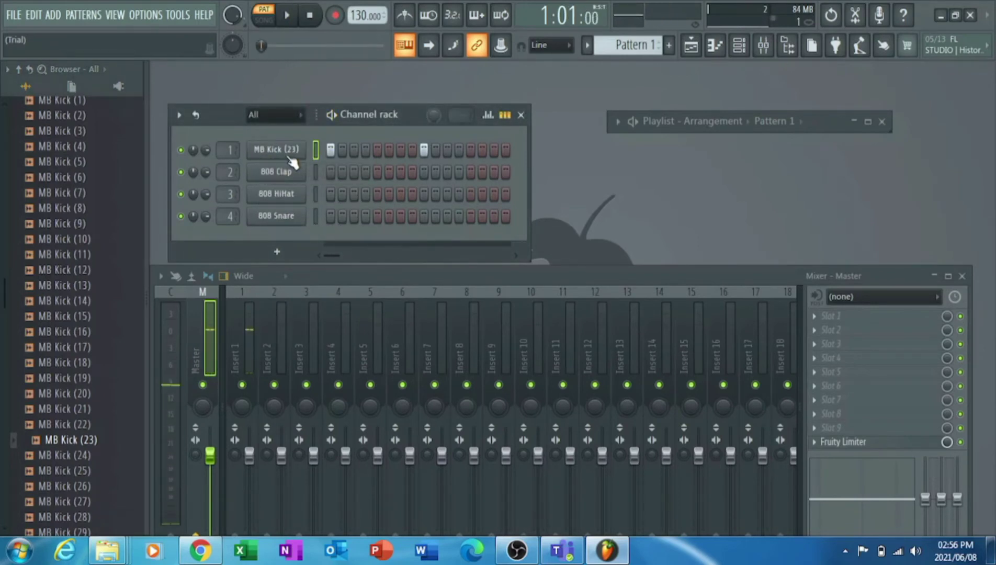
# Turn on the metronome, start the pattern, and rework the MB Kick hits around steps 7–11.
pyautogui.click(423, 150)
pyautogui.click(404, 15)
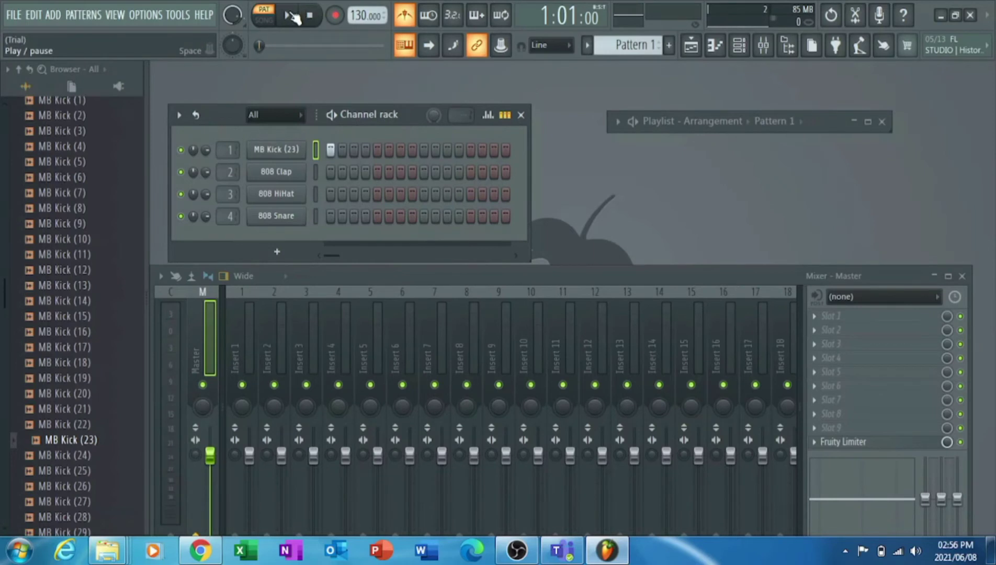
pyautogui.click(297, 12)
pyautogui.click(447, 150)
pyautogui.click(448, 150)
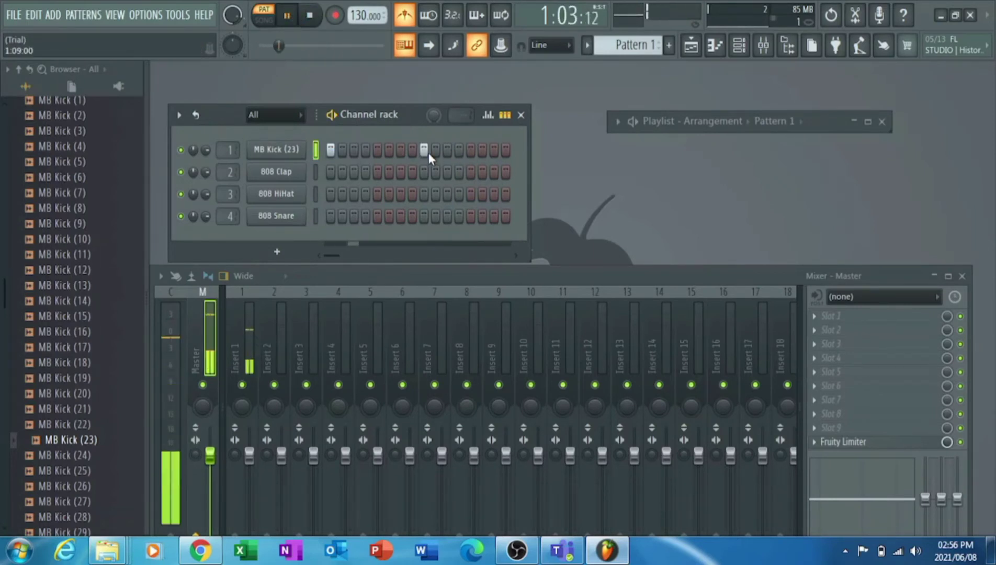
pyautogui.click(424, 150)
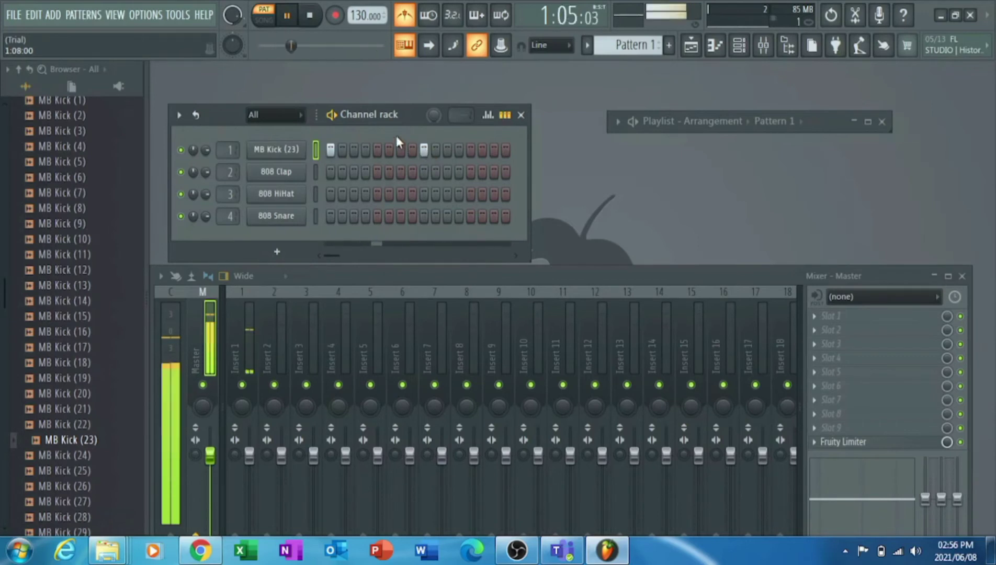
pyautogui.click(401, 150)
pyautogui.click(401, 150)
# Raise the tempo to 165 BPM, extend the pattern to 32 steps, and restart playback.
pyautogui.click(422, 150)
pyautogui.moveTo(366, 16); pyautogui.dragTo(366, 5)
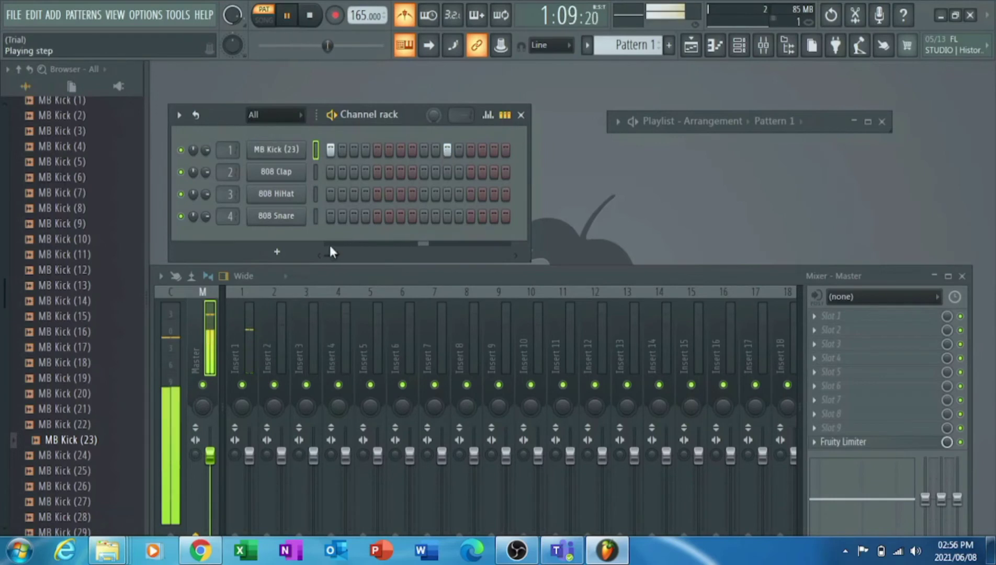
pyautogui.hscroll(3, 331, 252)
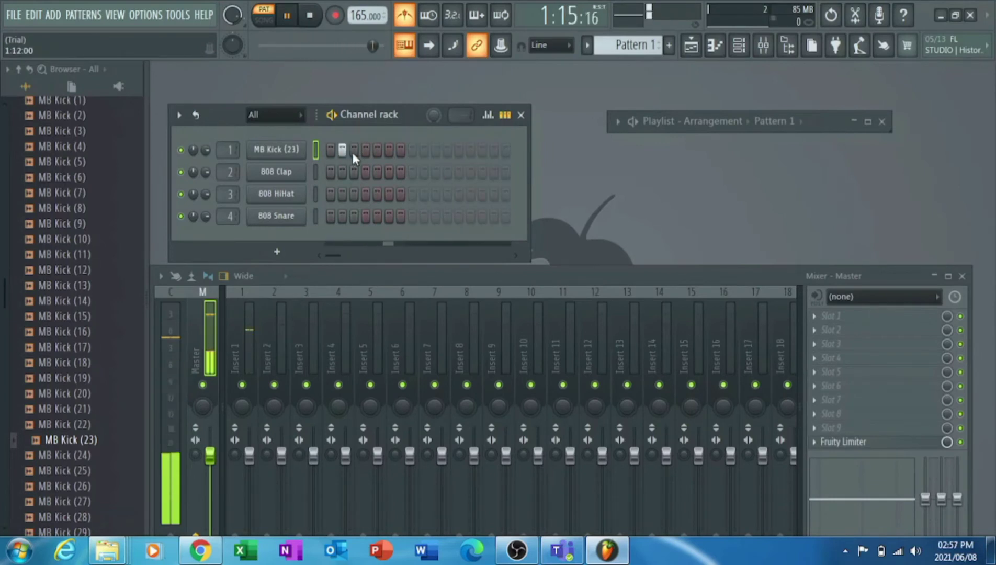
pyautogui.click(314, 40)
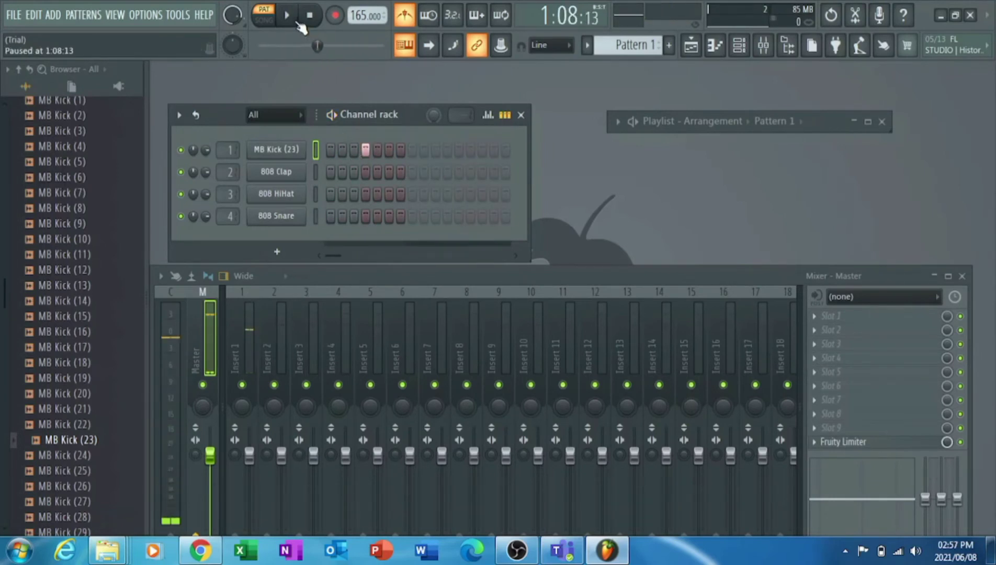
pyautogui.click(425, 149)
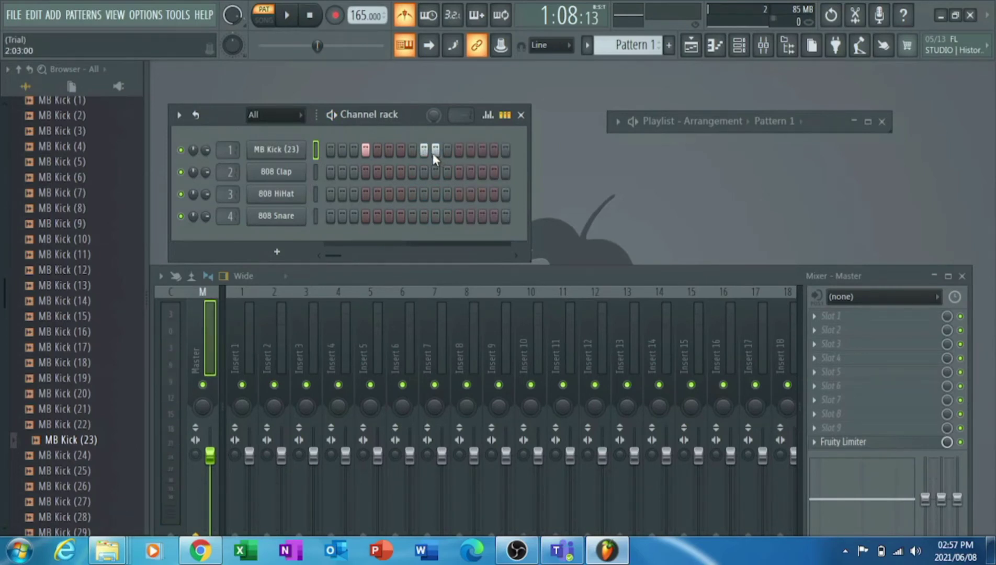
pyautogui.click(291, 18)
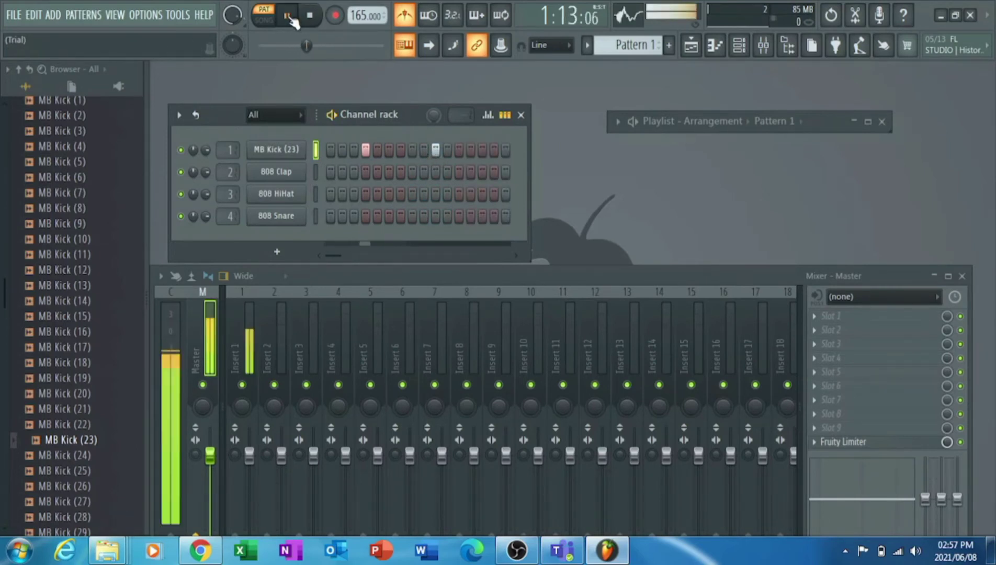
pyautogui.click(308, 16)
pyautogui.click(294, 22)
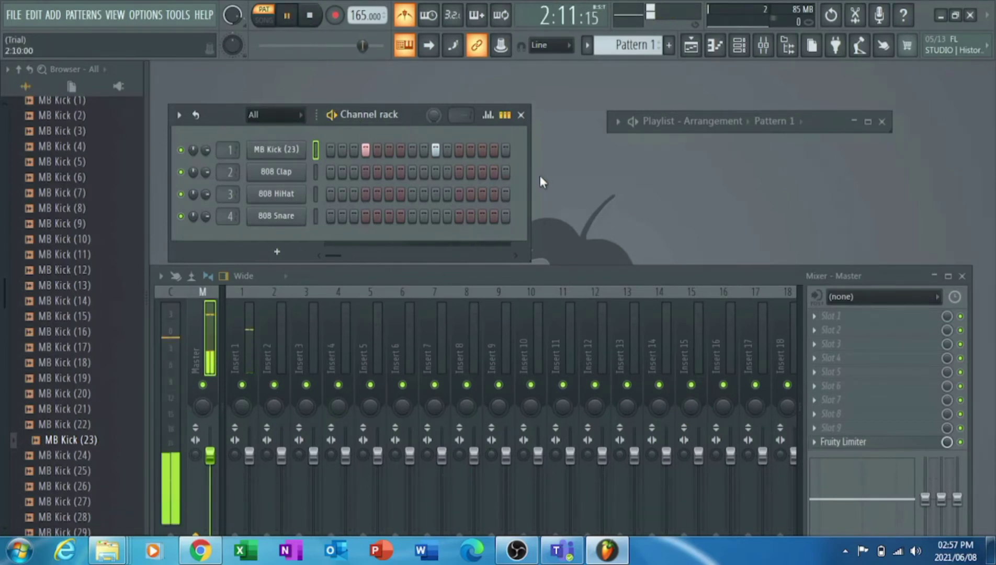
# Widen the Channel rack, add MB Kick hits in the pattern's second half, and disable the metronome.
pyautogui.moveTo(527, 173); pyautogui.dragTo(637, 200)
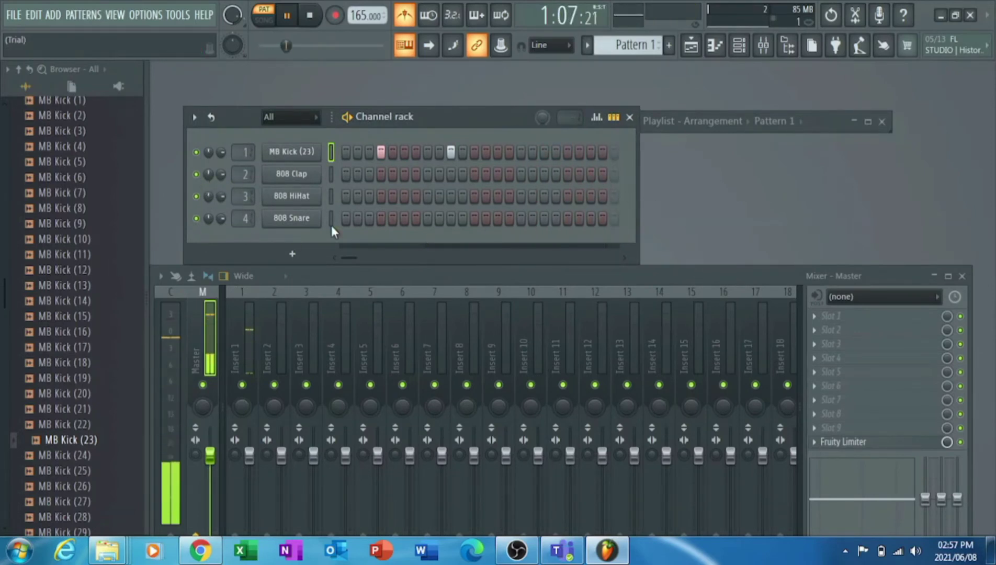
pyautogui.moveTo(363, 258); pyautogui.dragTo(354, 252)
pyautogui.click(465, 153)
pyautogui.click(474, 153)
pyautogui.click(471, 154)
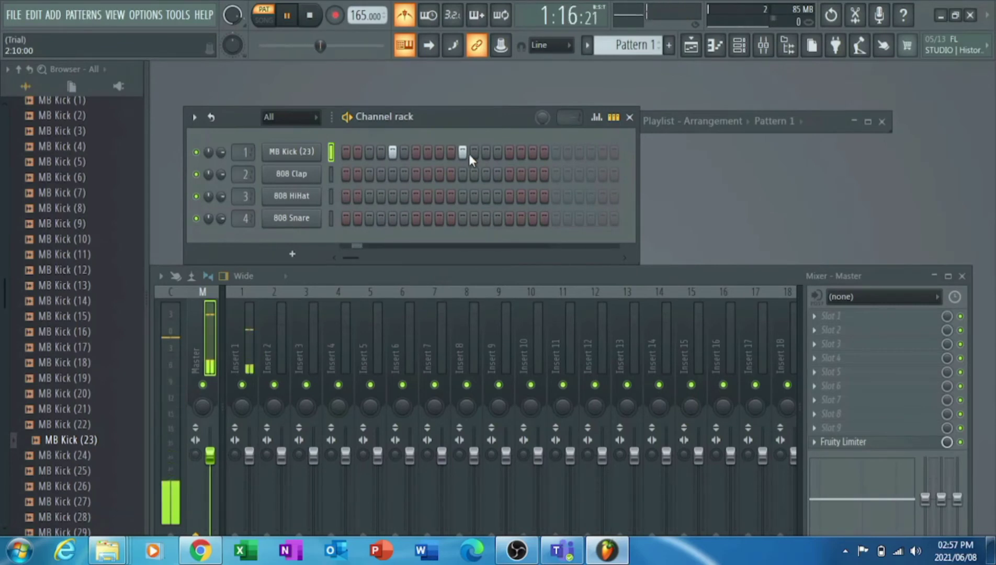
pyautogui.click(504, 151)
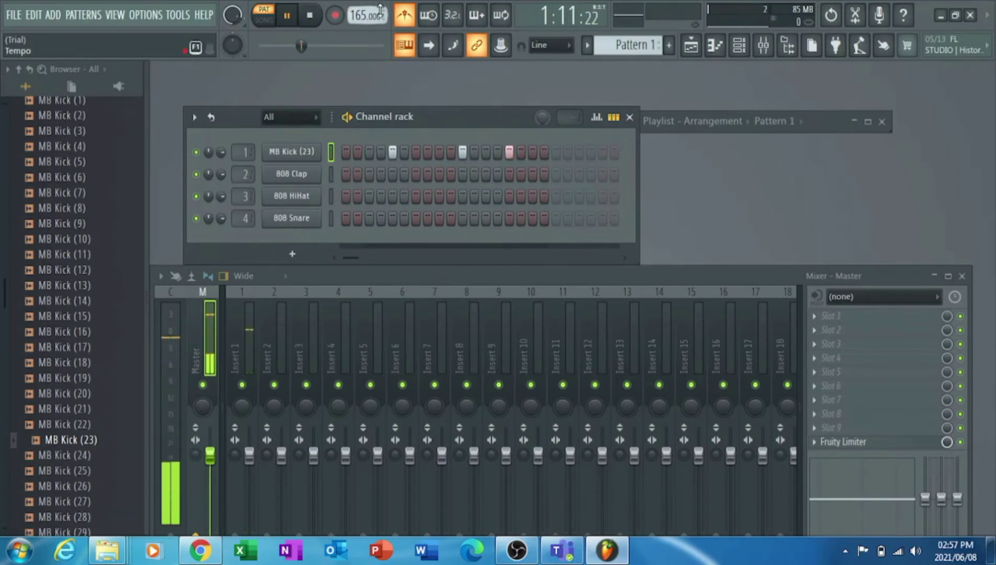
pyautogui.click(406, 22)
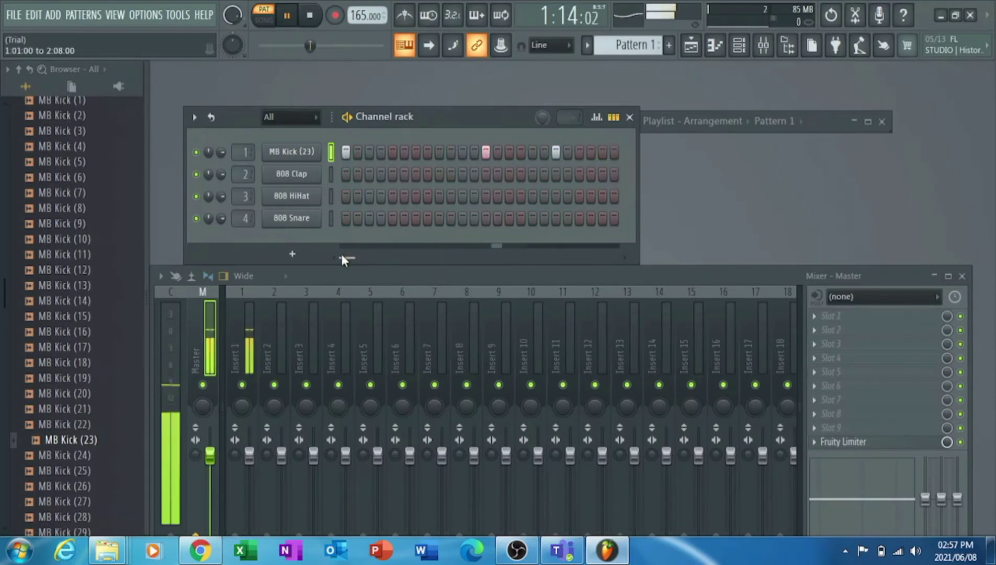
# Add an 808 Clap on step 9 and 808 HiHat hits on steps 5, 13, 21 and near the end.
pyautogui.click(441, 174)
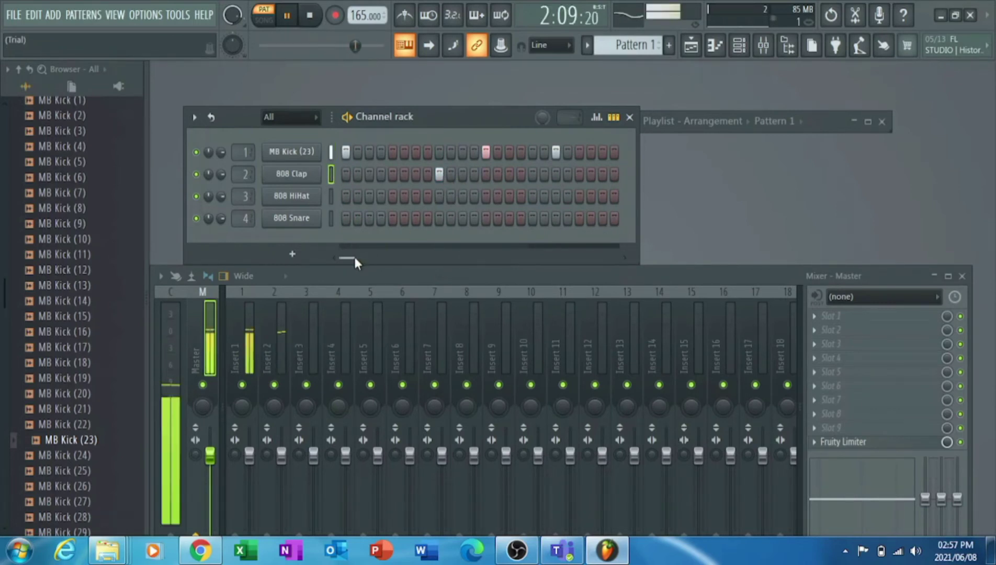
pyautogui.moveTo(353, 255); pyautogui.dragTo(356, 254)
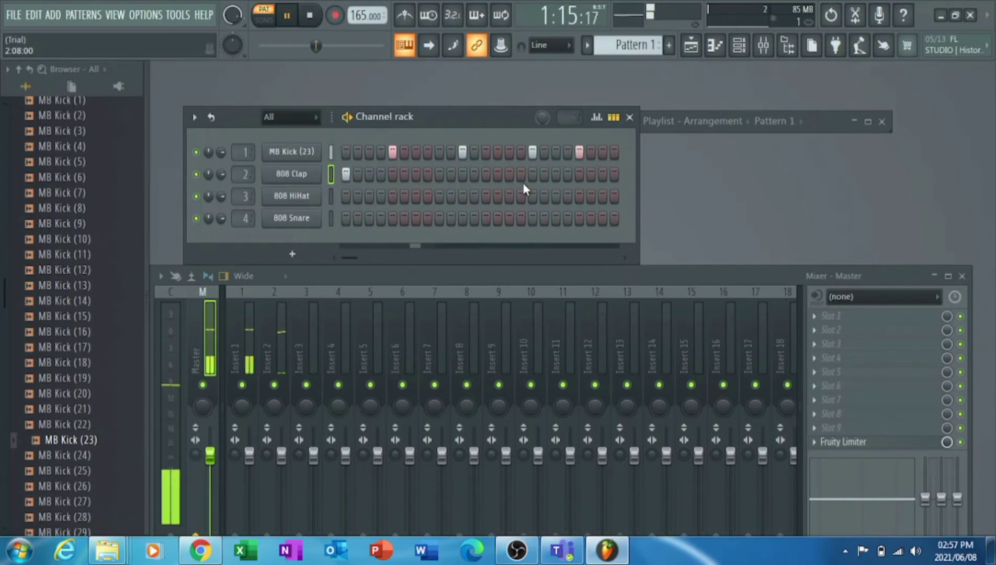
pyautogui.moveTo(356, 257); pyautogui.dragTo(343, 255)
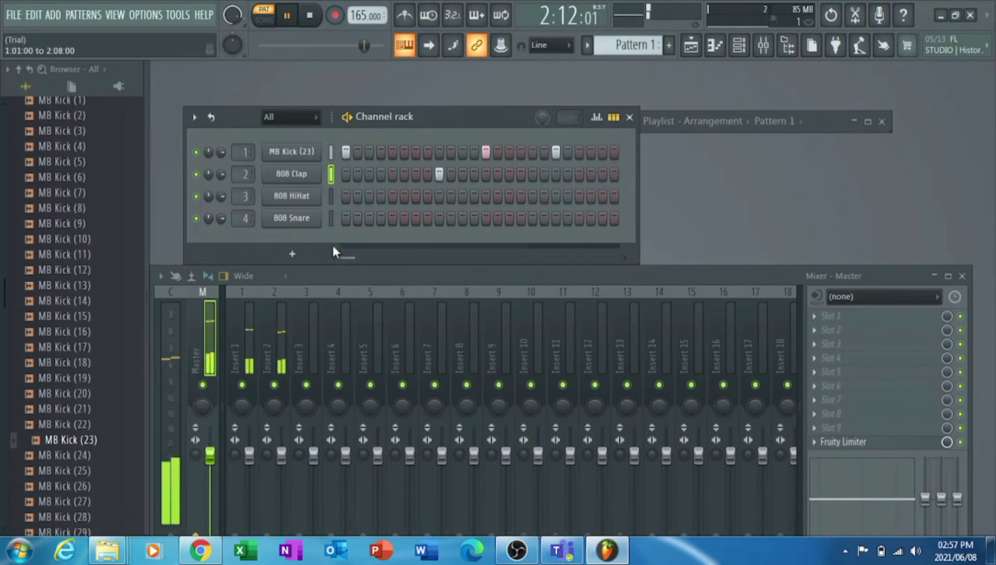
pyautogui.click(368, 196)
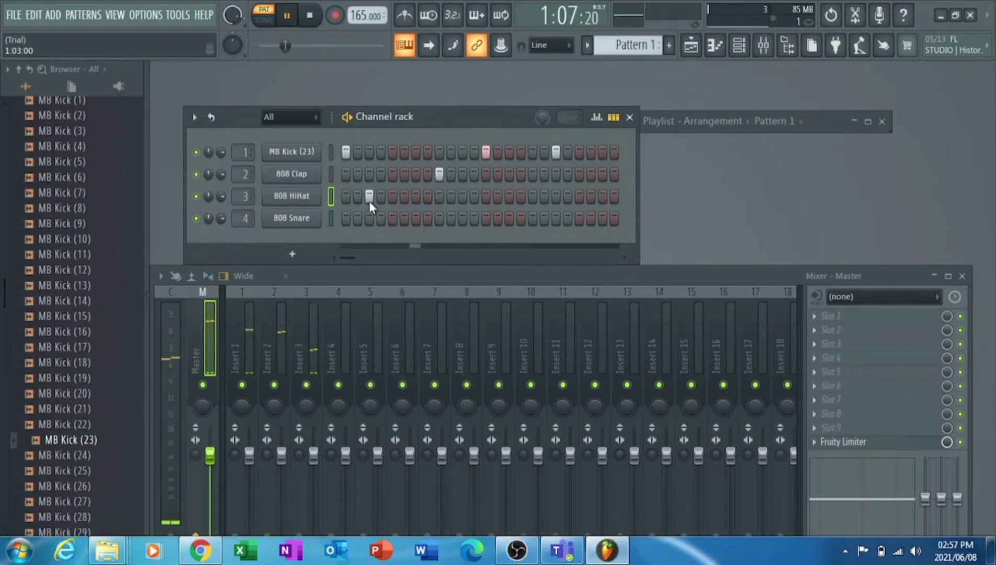
pyautogui.click(367, 196)
pyautogui.click(393, 197)
pyautogui.click(487, 198)
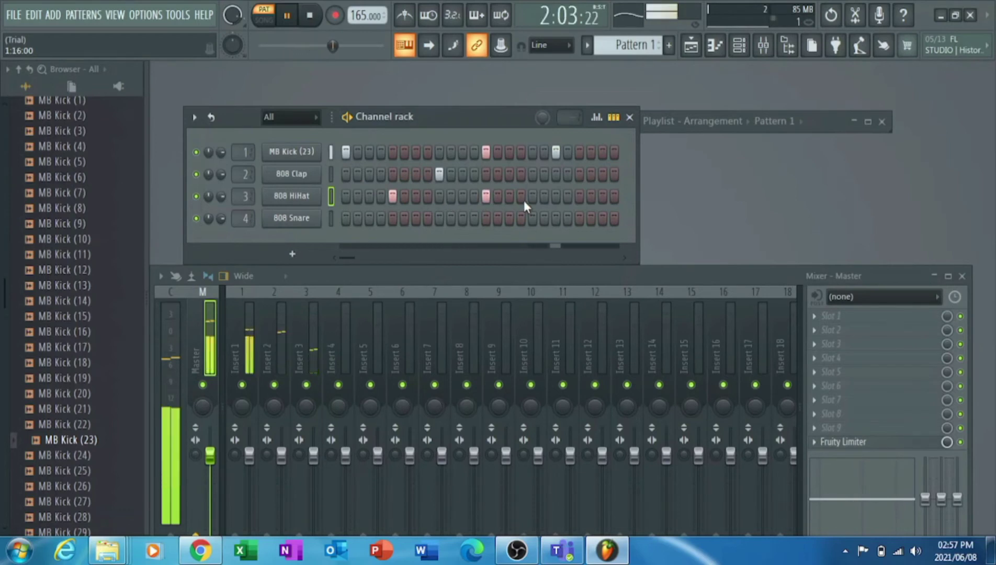
pyautogui.click(580, 197)
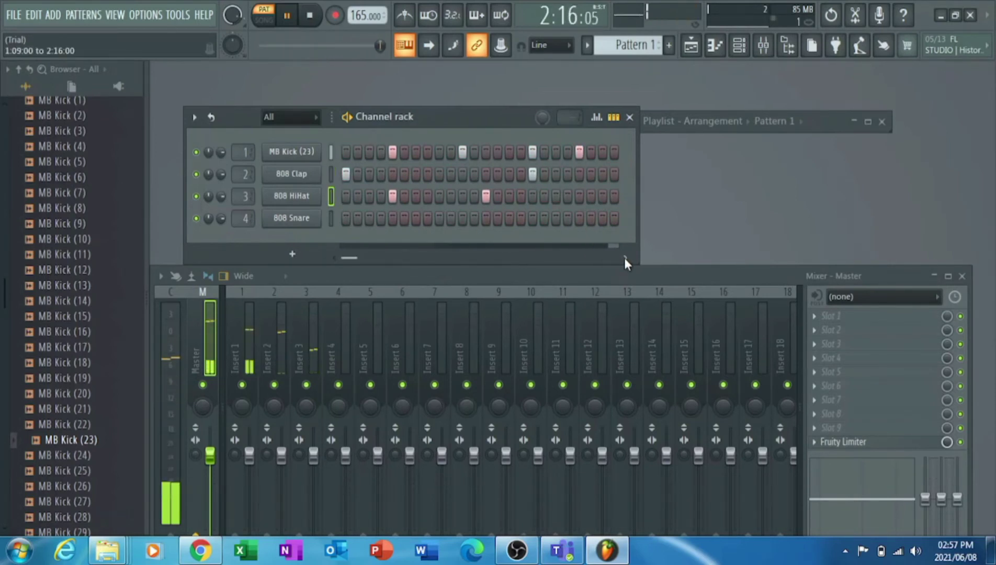
pyautogui.hscroll(2, 624, 257)
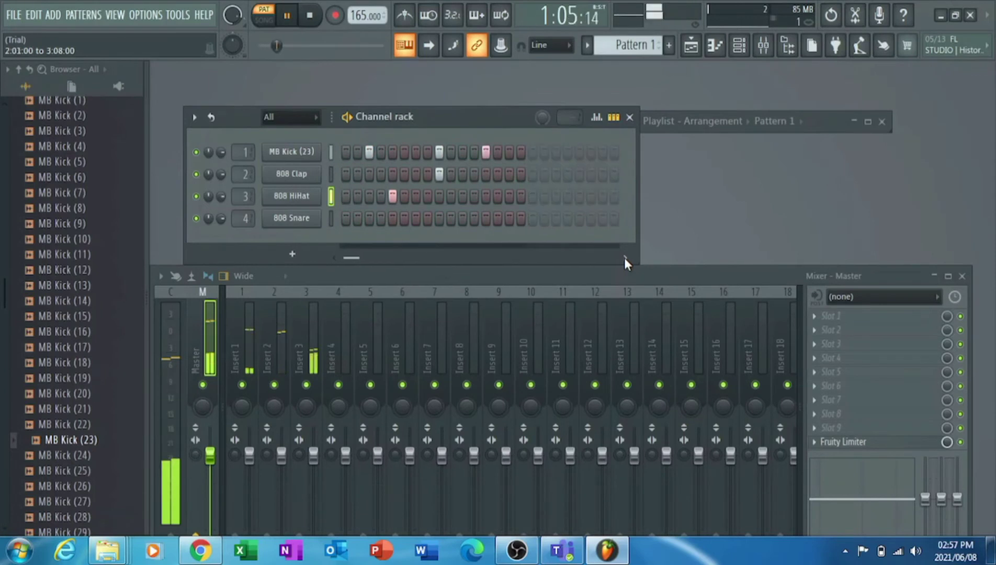
pyautogui.click(485, 197)
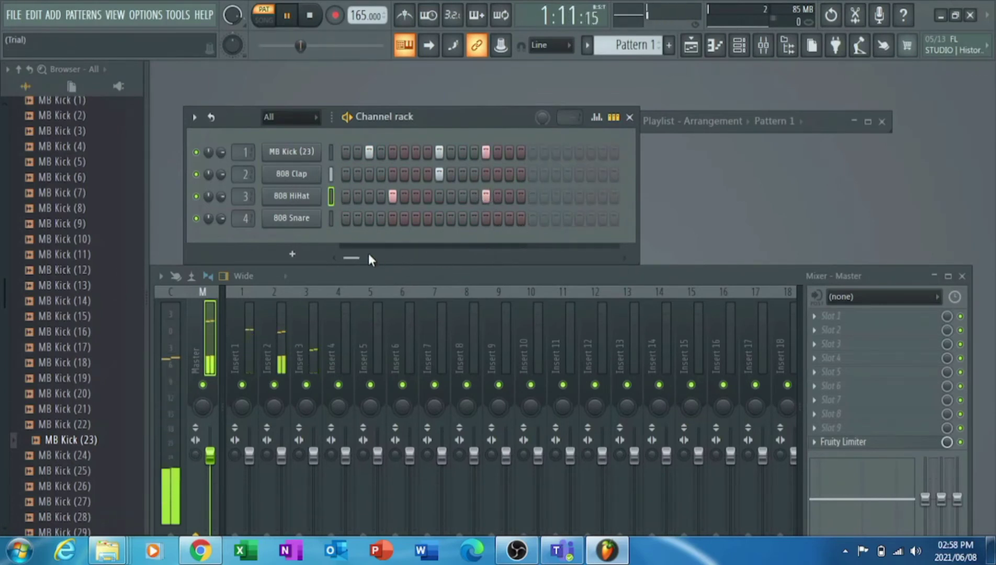
pyautogui.moveTo(350, 257); pyautogui.dragTo(311, 258)
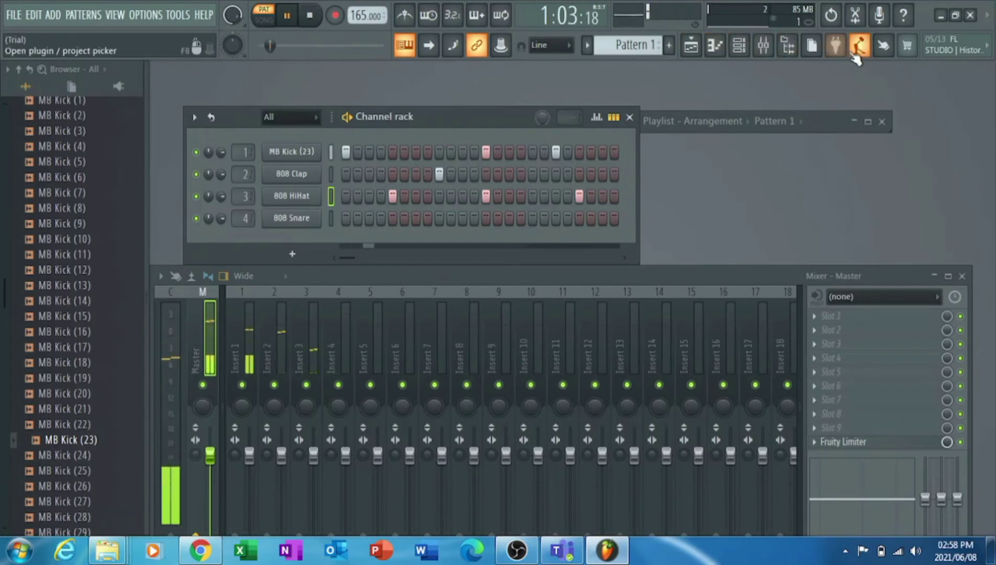
# Maximize the Playlist and rename Pattern 1 to 'drums'.
pyautogui.click(692, 48)
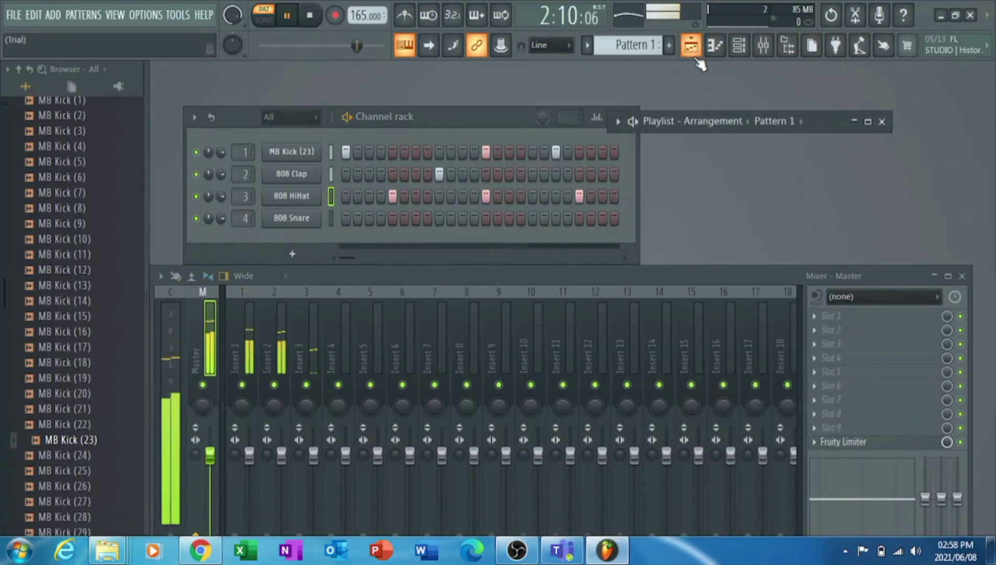
pyautogui.click(868, 121)
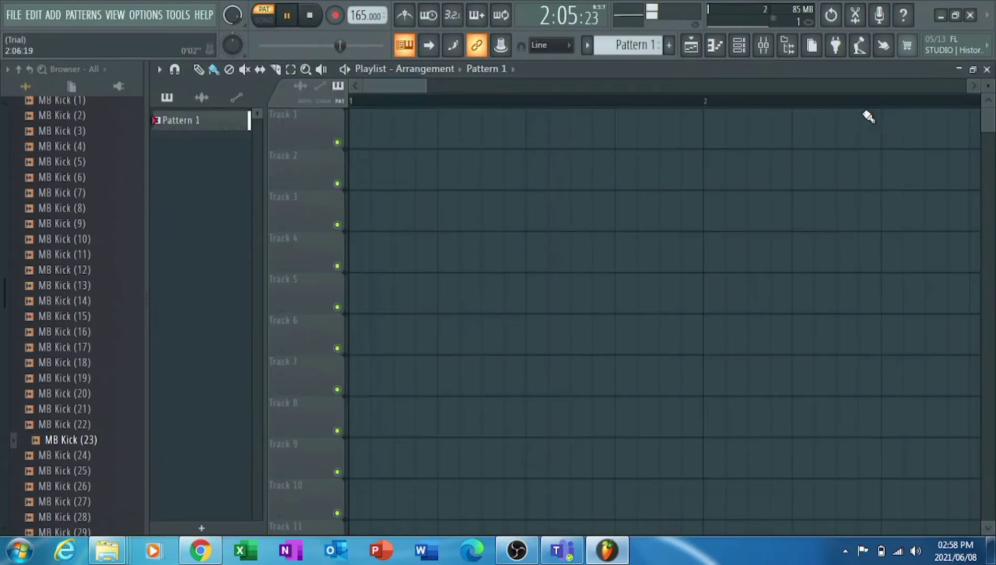
pyautogui.click(586, 46)
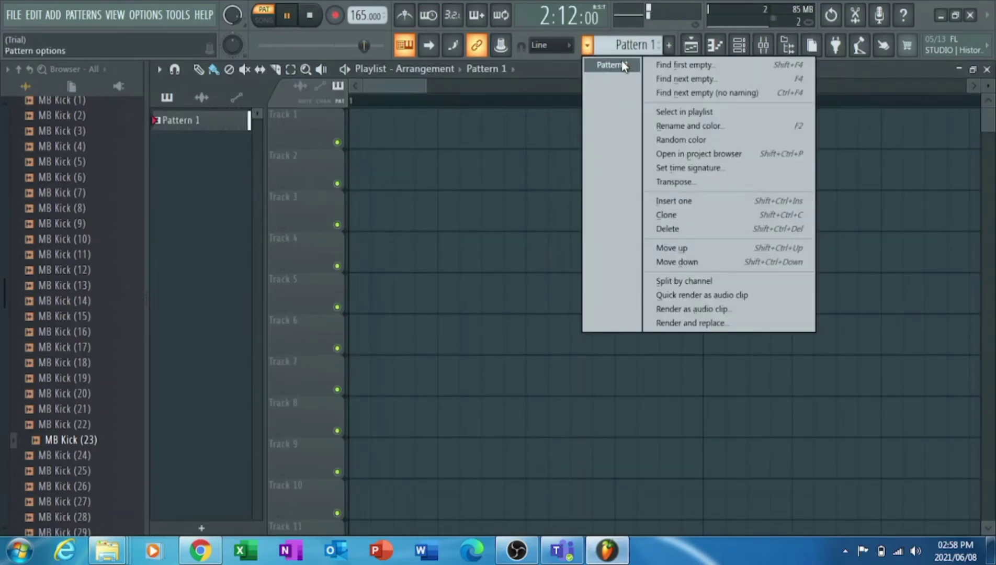
pyautogui.click(685, 125)
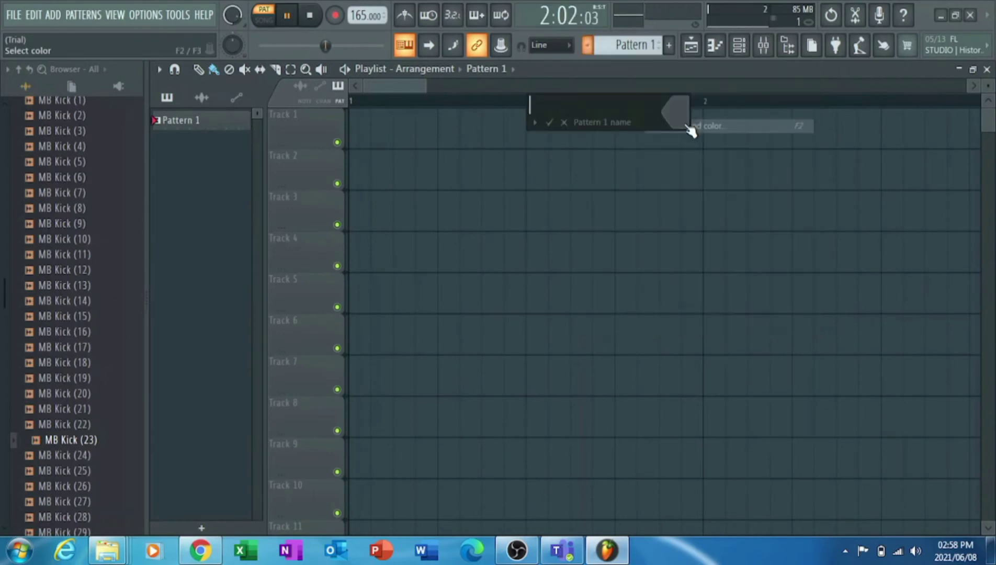
pyautogui.write('drums')
pyautogui.press('Return')
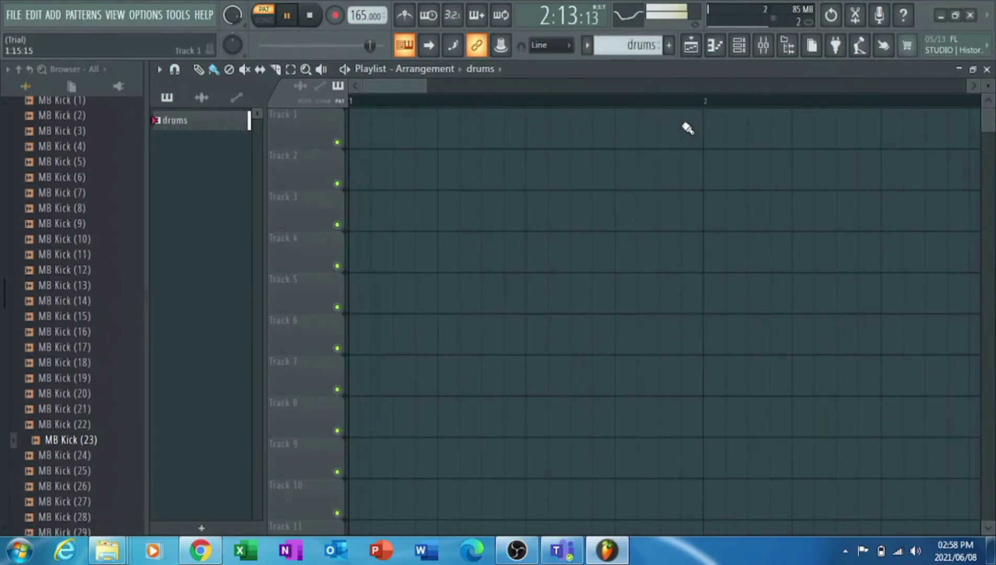
# Place drums clips at bars 1 and 3 of Track 1, play in song mode, and raise master volume.
pyautogui.click(400, 137)
pyautogui.moveTo(473, 131); pyautogui.dragTo(371, 108)
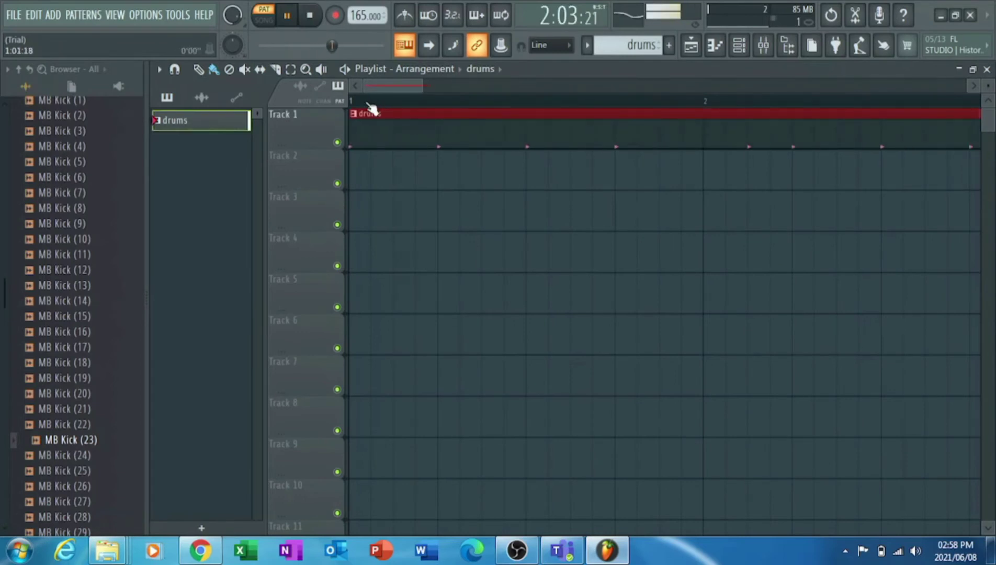
pyautogui.scroll(-6, 524, 102)
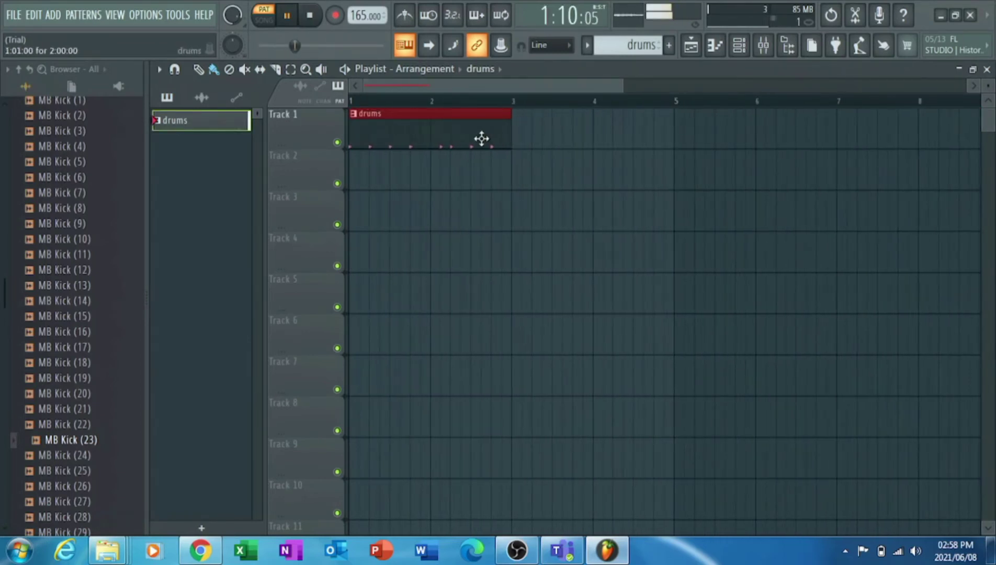
pyautogui.moveTo(524, 139)
pyautogui.mouseDown()
pyautogui.moveTo(535, 139)
pyautogui.moveTo(525, 135)
pyautogui.mouseUp()
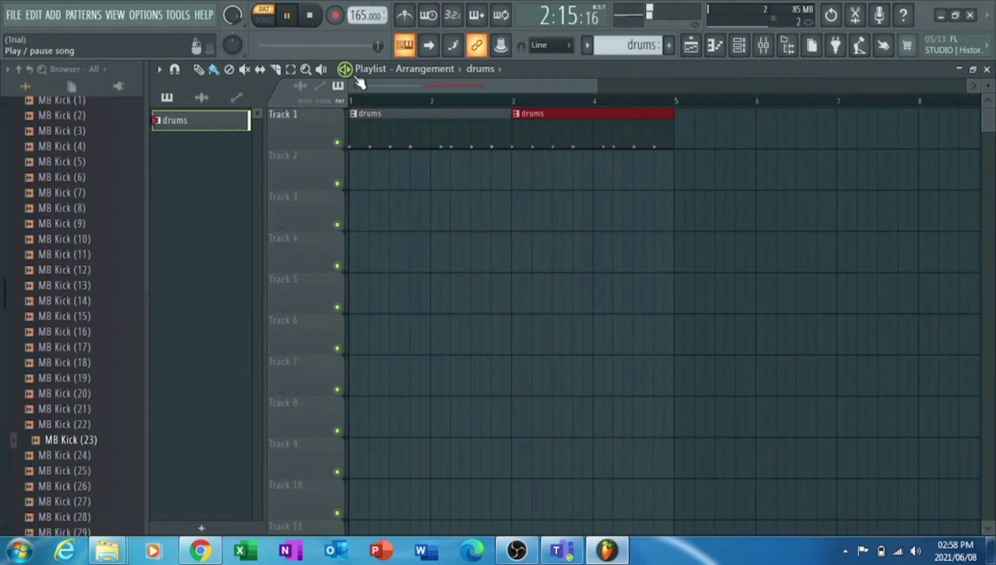
pyautogui.click(268, 16)
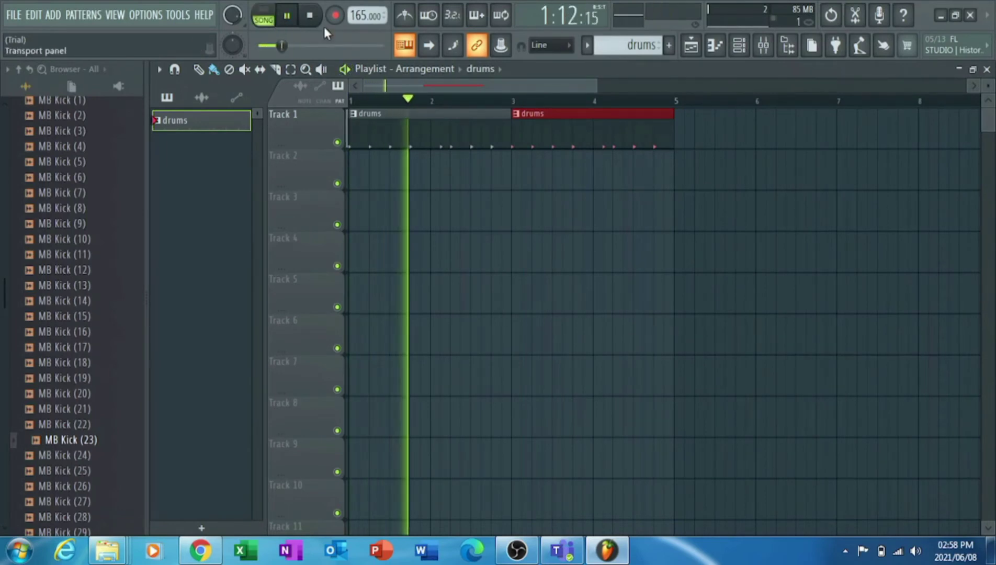
pyautogui.moveTo(282, 45); pyautogui.dragTo(325, 46)
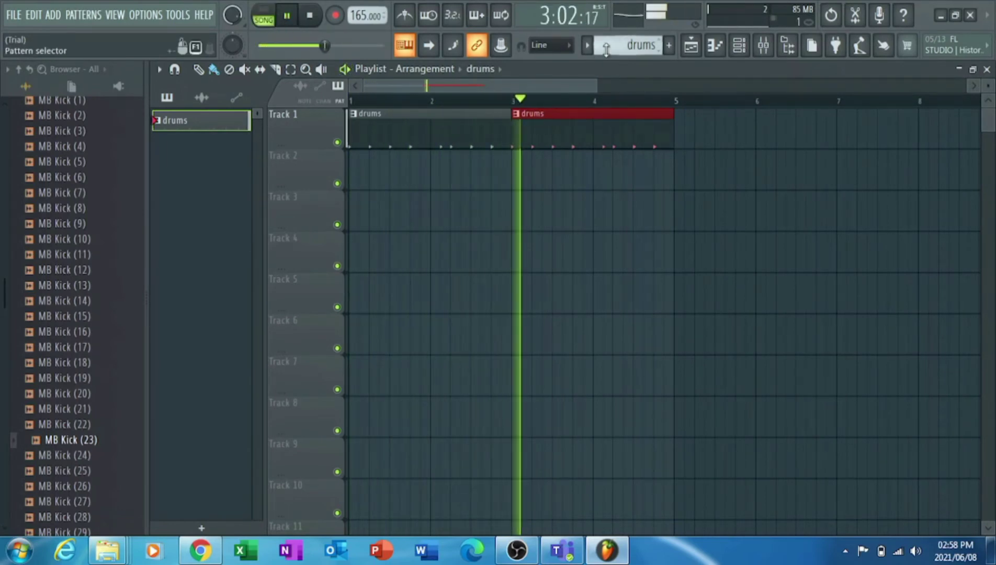
# Create a new pattern named 'mel1', paint it at bar 1 of Track 2, and stop playback.
pyautogui.click(668, 46)
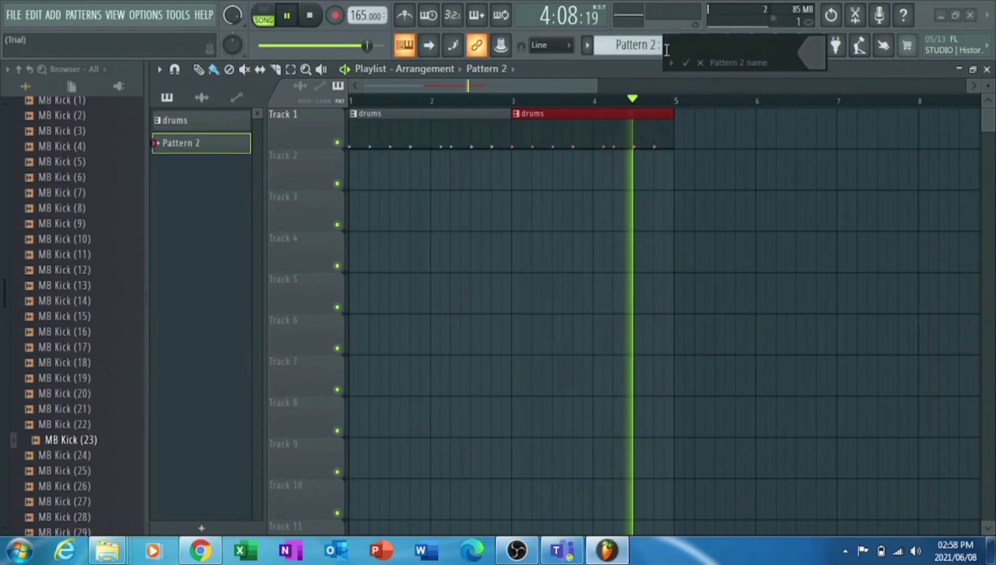
pyautogui.write('mel')
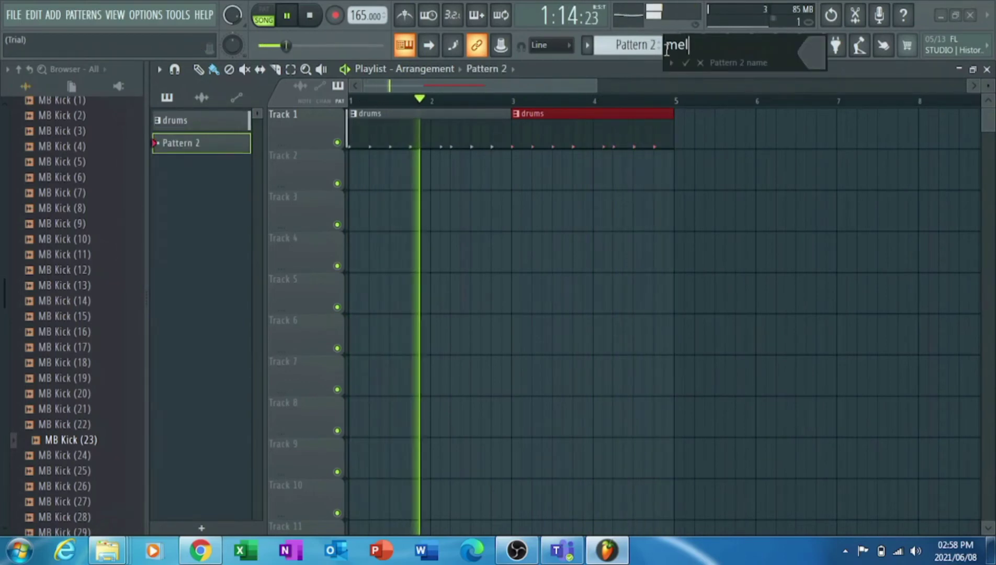
pyautogui.write('1')
pyautogui.press('Return')
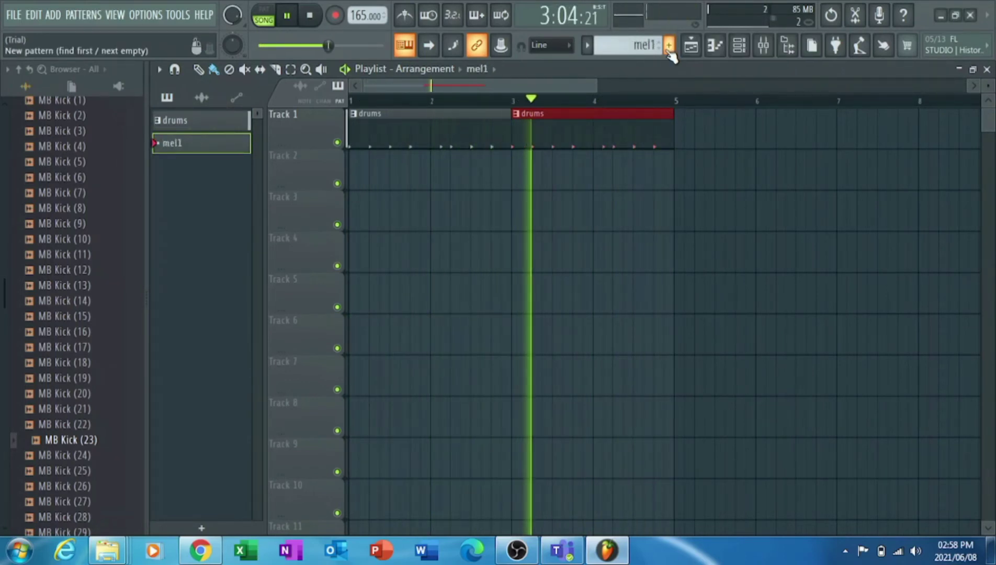
pyautogui.moveTo(426, 173); pyautogui.dragTo(367, 169)
pyautogui.press('space')
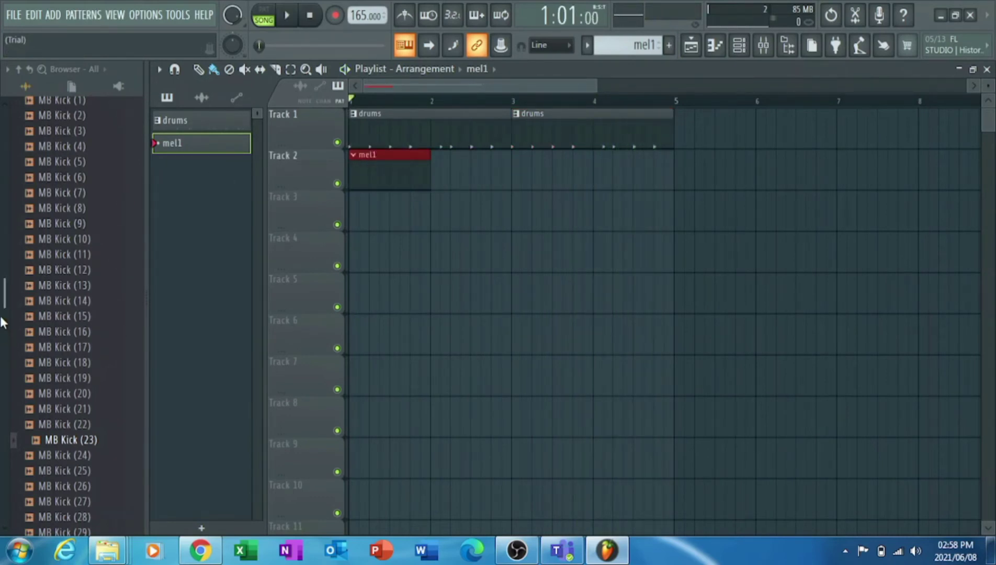
# Collapse the Kicks and Metro Boomin Drum Kit folders and expand Plugin presets > Generators.
pyautogui.moveTo(3, 285); pyautogui.dragTo(3, 246)
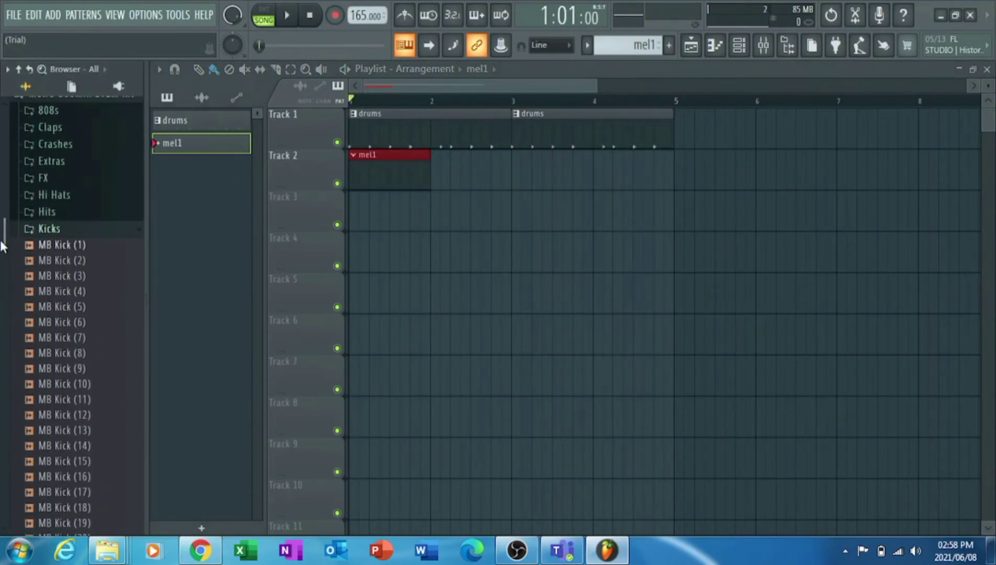
pyautogui.click(48, 230)
pyautogui.click(47, 137)
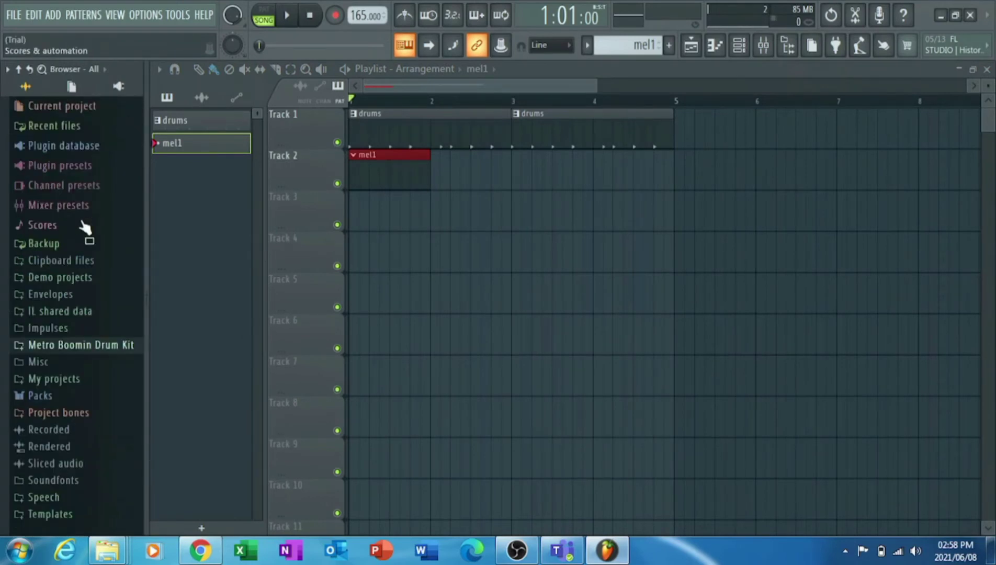
pyautogui.click(76, 166)
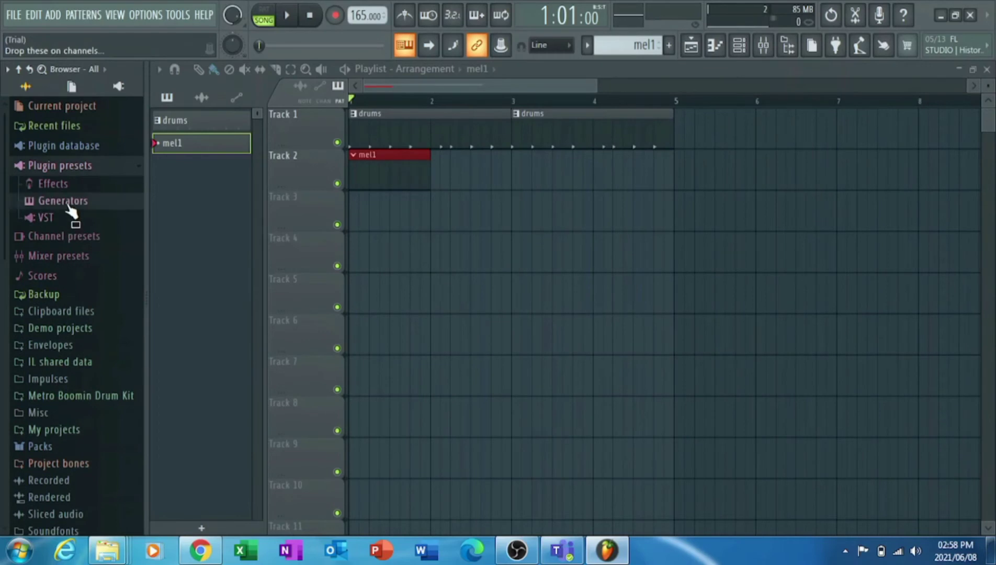
pyautogui.click(67, 201)
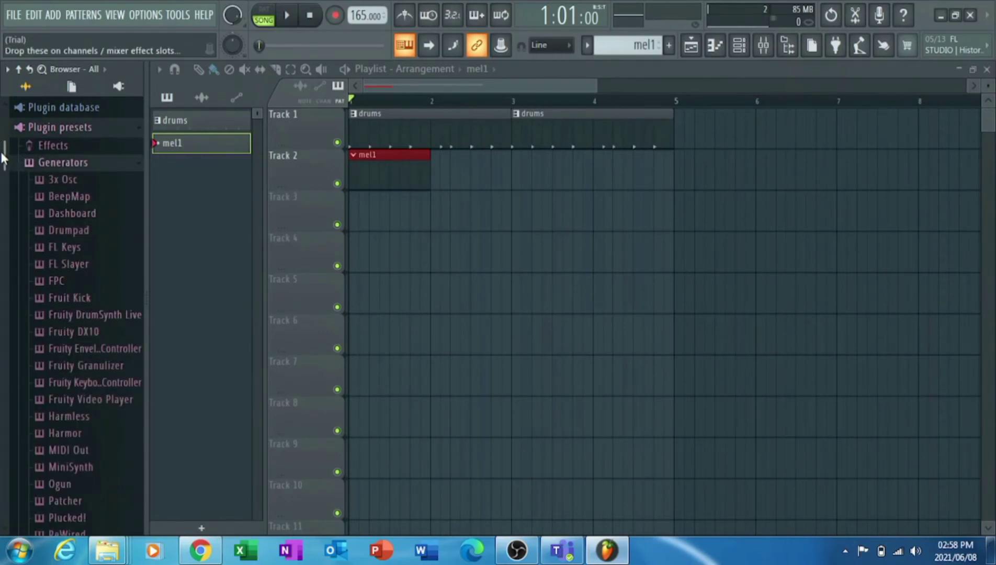
pyautogui.moveTo(2, 152); pyautogui.dragTo(7, 188)
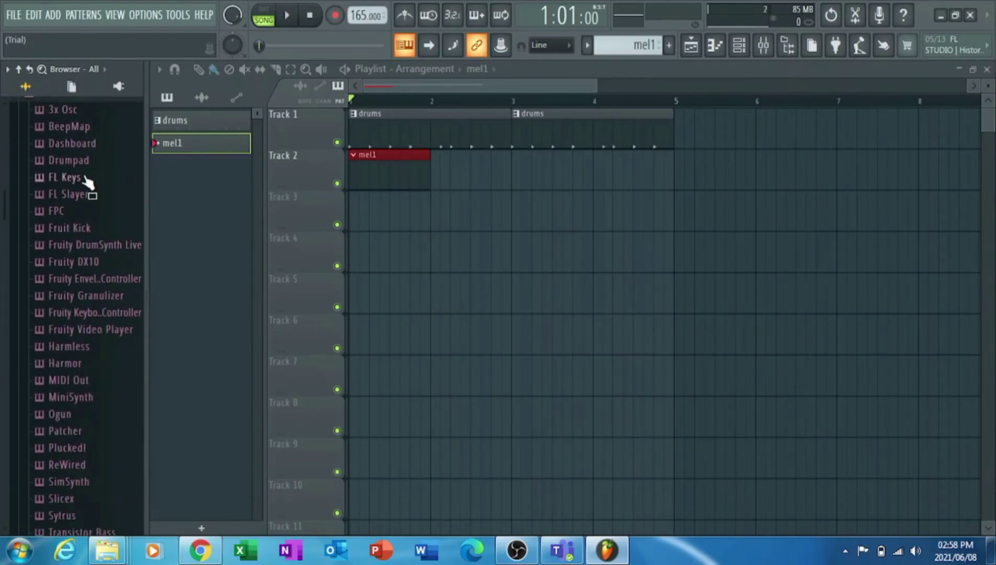
# Expand the Harmor generator presets to reveal its Keyboard category.
pyautogui.click(88, 180)
pyautogui.press('Up')
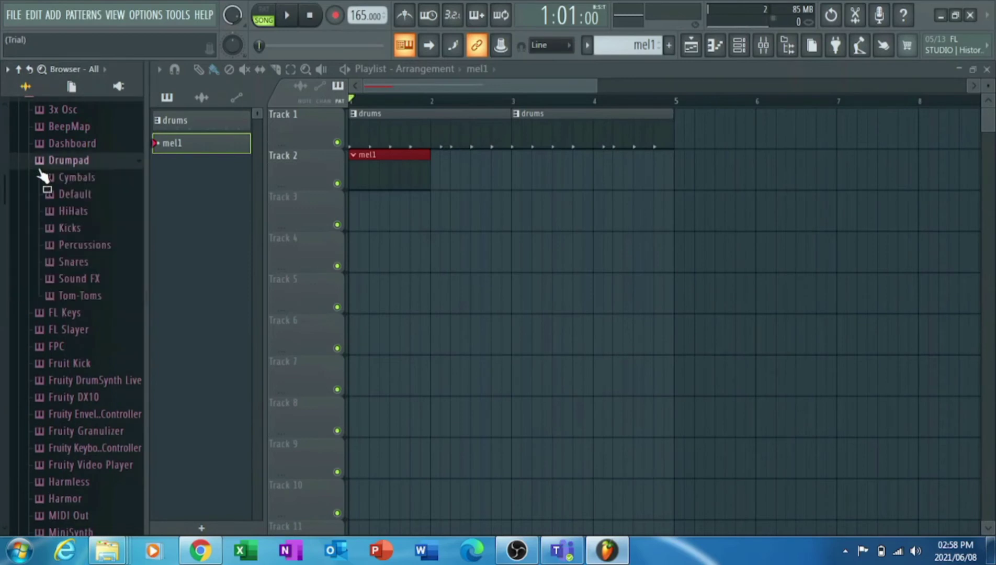
pyautogui.press('Left')
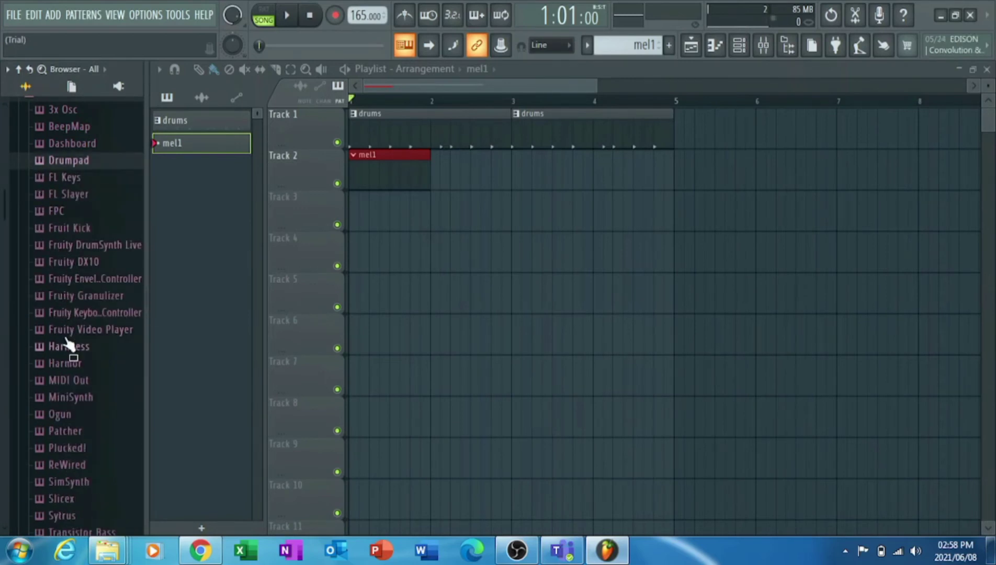
pyautogui.click(67, 364)
pyautogui.moveTo(1, 225); pyautogui.dragTo(0, 275)
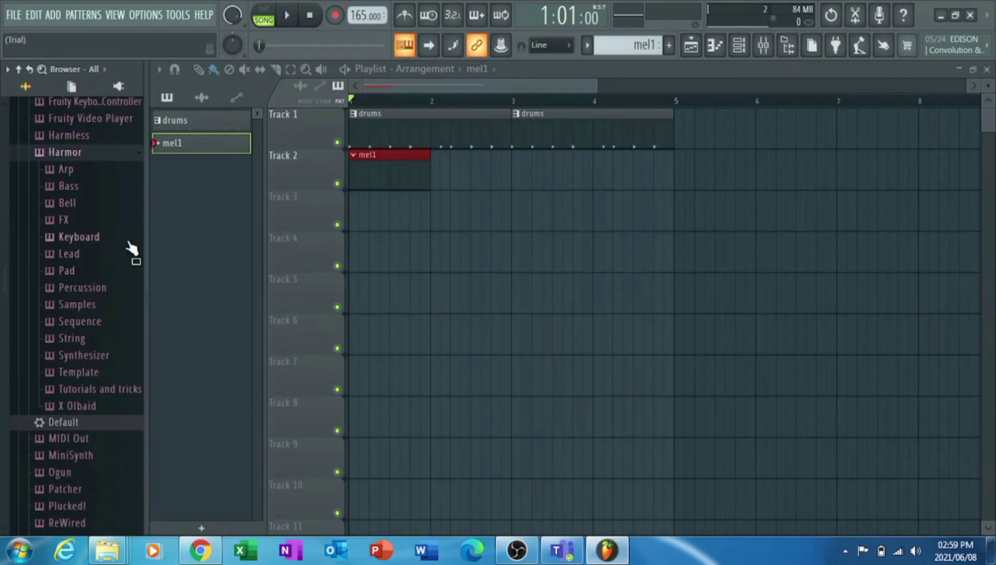
pyautogui.click(92, 239)
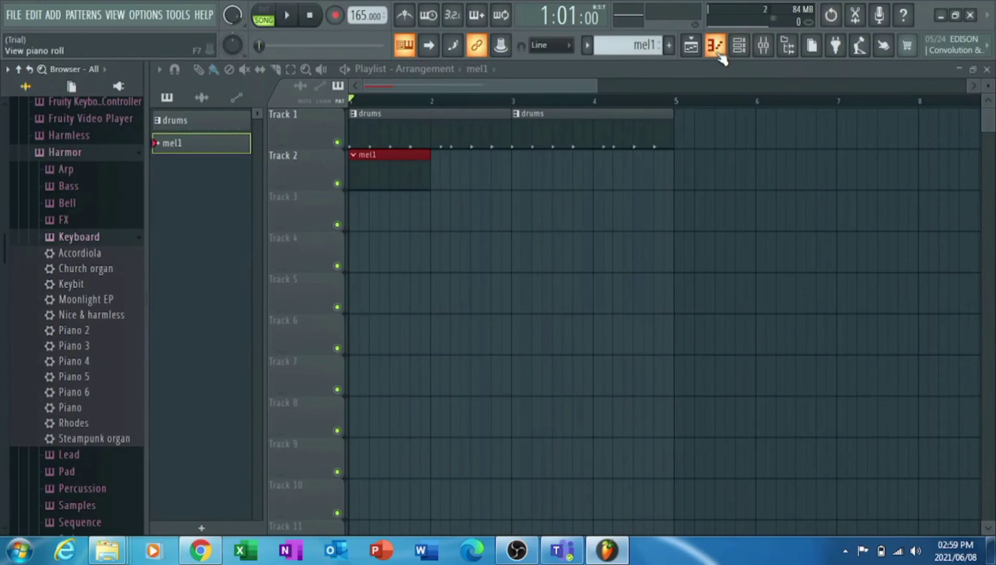
# Load Harmor's Keyboard > Piano 2 preset as a new rack channel and enable its first step.
pyautogui.click(739, 47)
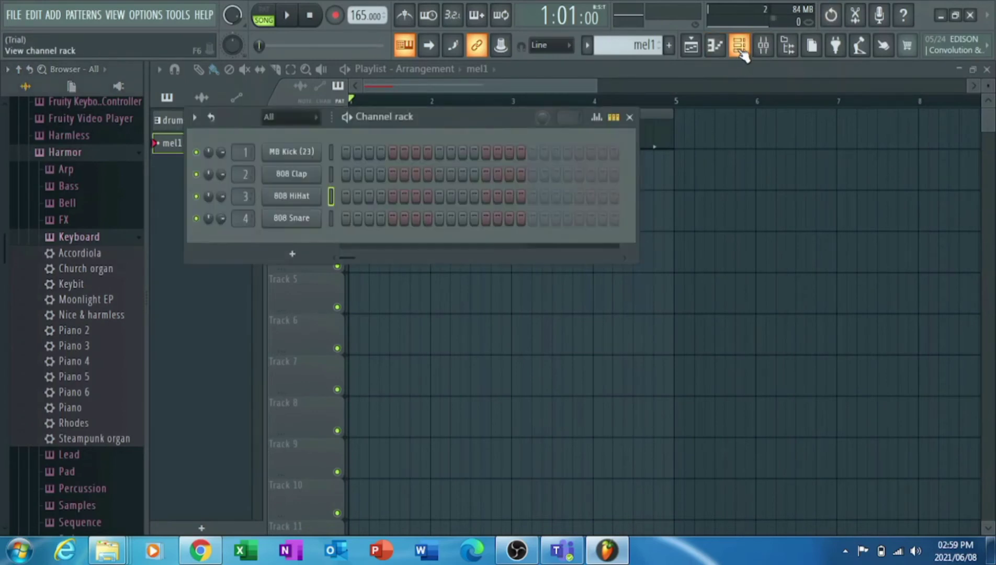
pyautogui.moveTo(490, 128); pyautogui.dragTo(743, 227)
pyautogui.moveTo(107, 331); pyautogui.dragTo(88, 285)
pyautogui.moveTo(194, 329); pyautogui.dragTo(533, 338)
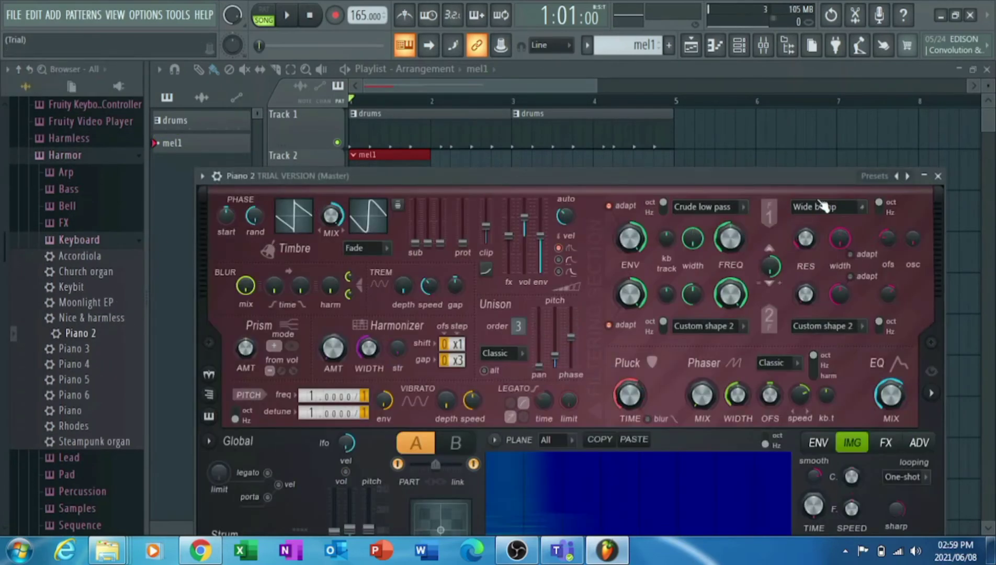
pyautogui.click(925, 176)
pyautogui.click(598, 339)
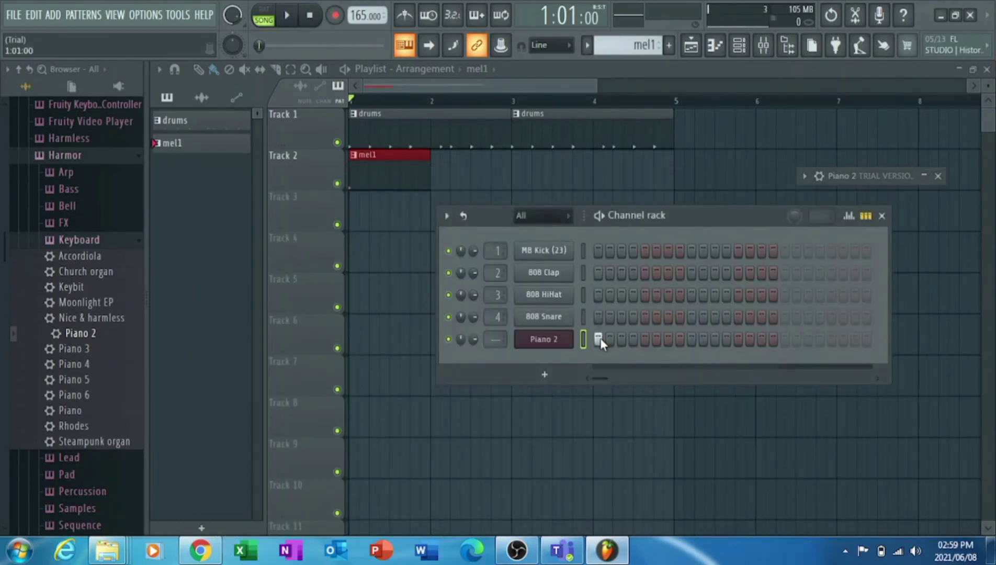
pyautogui.press('space')
pyautogui.press('space')
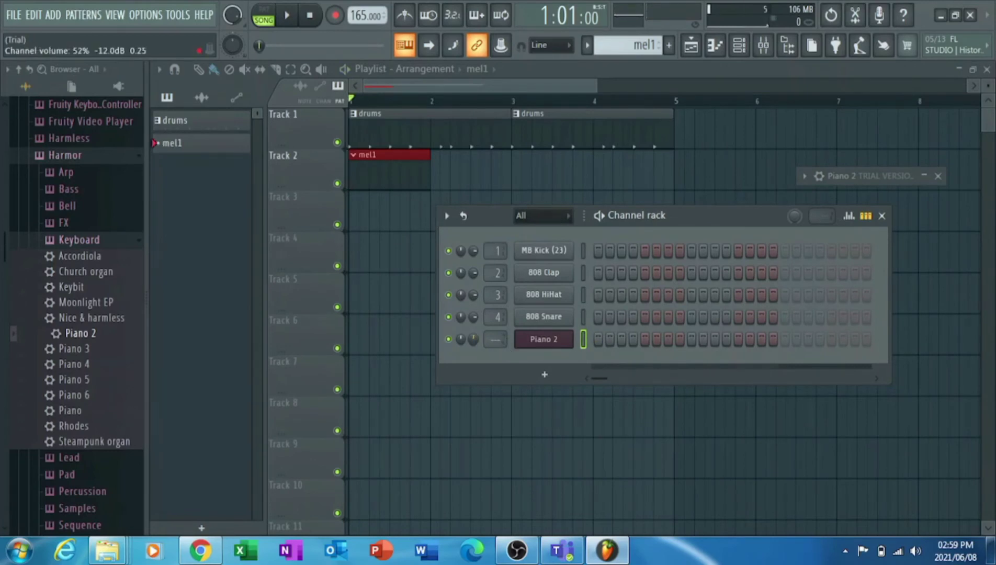
# Open Piano 2 in the piano roll and draw a lengthened C5 note at bar 1.
pyautogui.rightClick(535, 341)
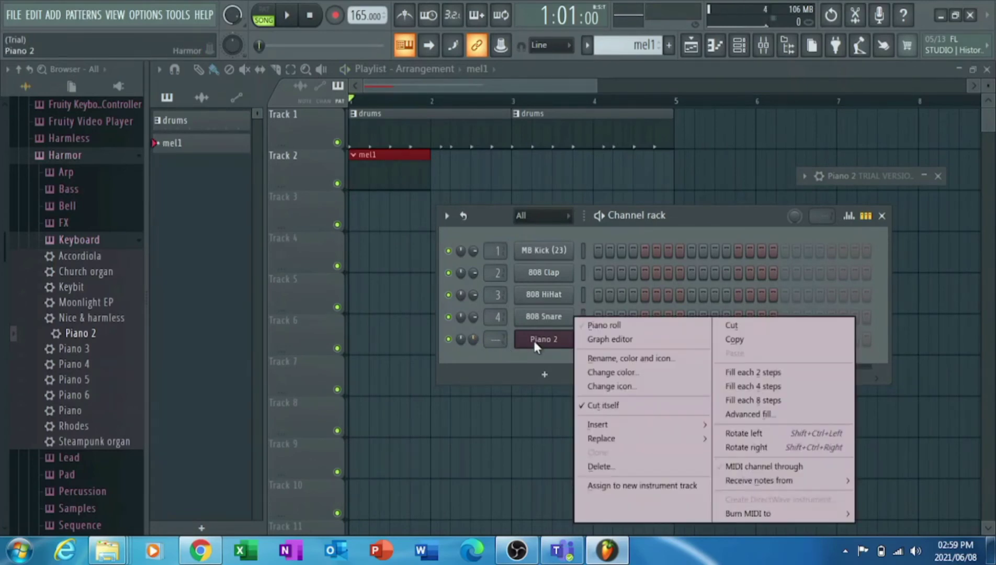
pyautogui.click(612, 326)
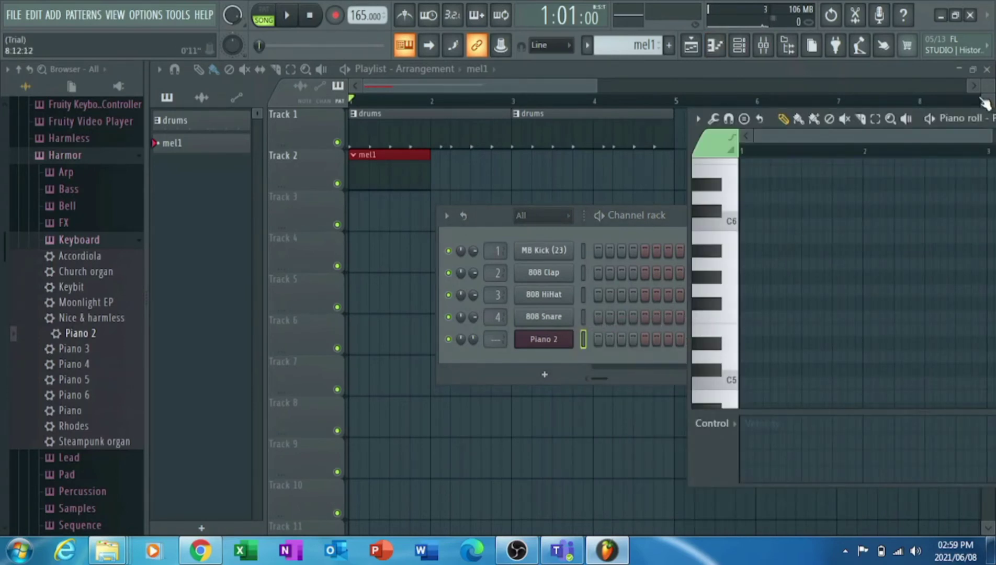
pyautogui.moveTo(958, 113)
pyautogui.mouseDown()
pyautogui.moveTo(778, 113)
pyautogui.moveTo(757, 157)
pyautogui.mouseUp()
pyautogui.moveTo(935, 320); pyautogui.dragTo(937, 345)
pyautogui.click(539, 311)
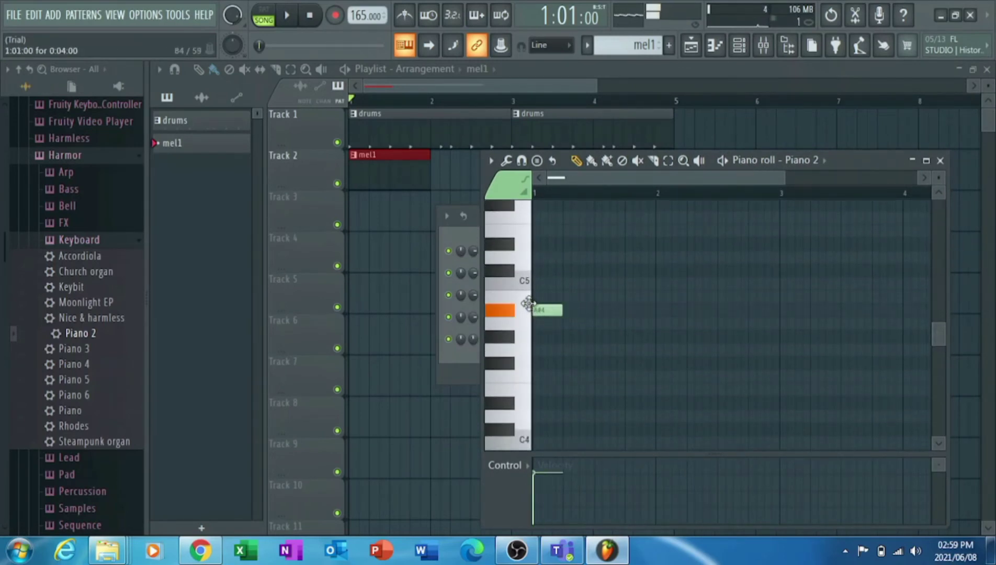
pyautogui.moveTo(527, 302); pyautogui.dragTo(544, 277)
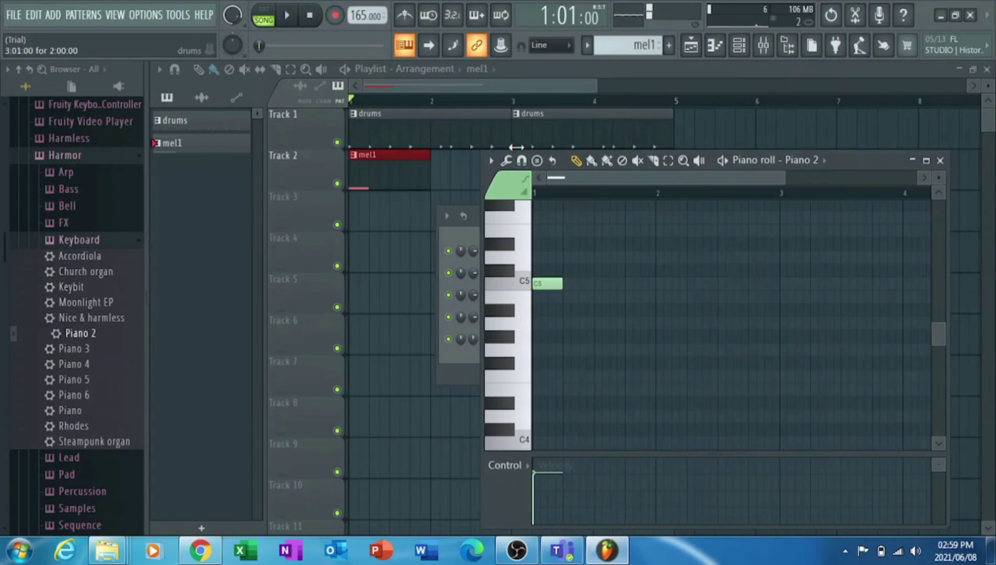
pyautogui.press('space')
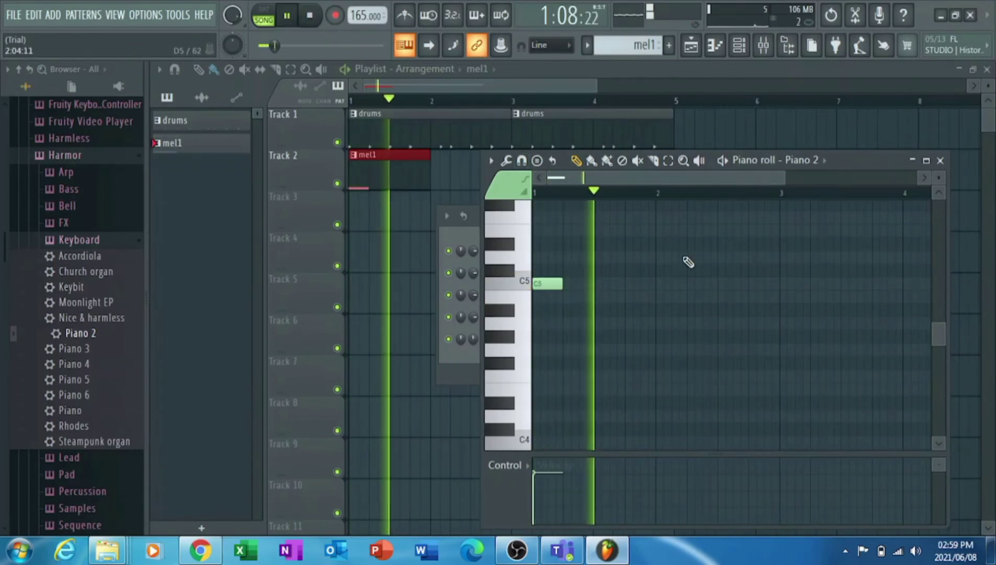
pyautogui.moveTo(562, 283); pyautogui.dragTo(570, 281)
pyautogui.press('space')
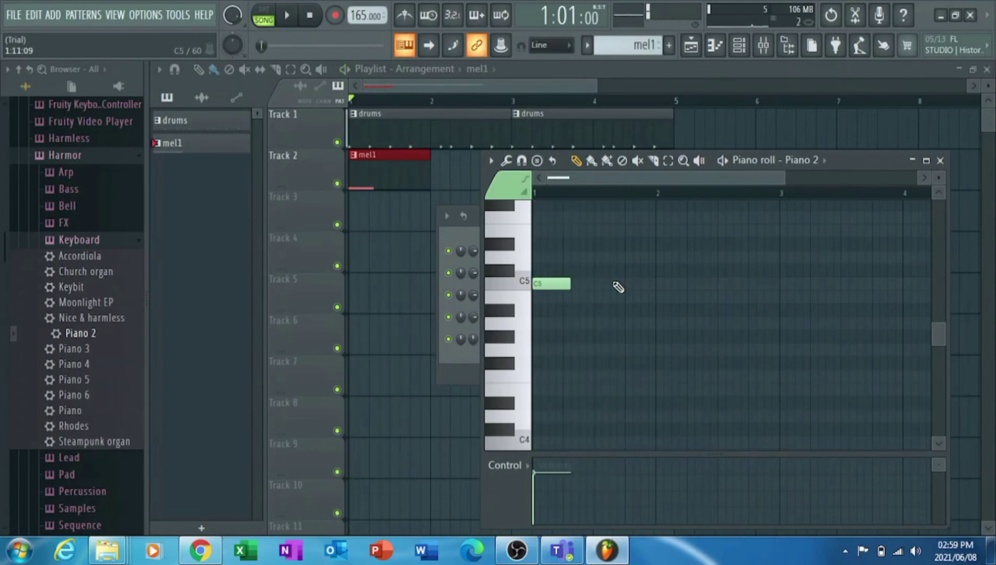
# Add a D#5 note after the C5 and draw a D5 note near bar 3.
pyautogui.click(626, 283)
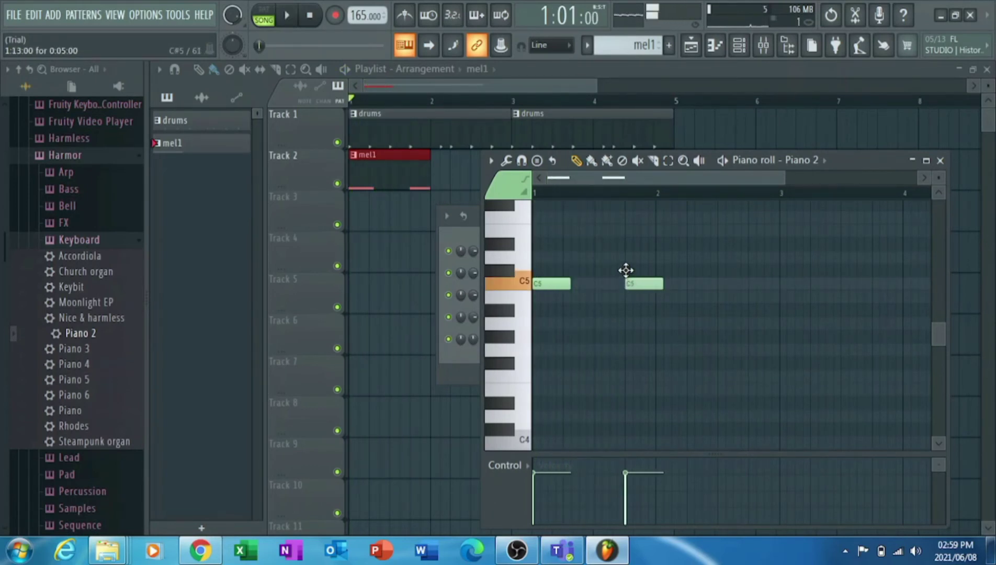
pyautogui.moveTo(629, 257); pyautogui.dragTo(629, 244)
pyautogui.click(630, 281)
pyautogui.rightClick(630, 280)
pyautogui.moveTo(677, 283)
pyautogui.mouseDown()
pyautogui.moveTo(718, 276)
pyautogui.moveTo(740, 246)
pyautogui.moveTo(751, 250)
pyautogui.moveTo(729, 256)
pyautogui.mouseUp()
pyautogui.press('space')
pyautogui.press('space')
pyautogui.press('space')
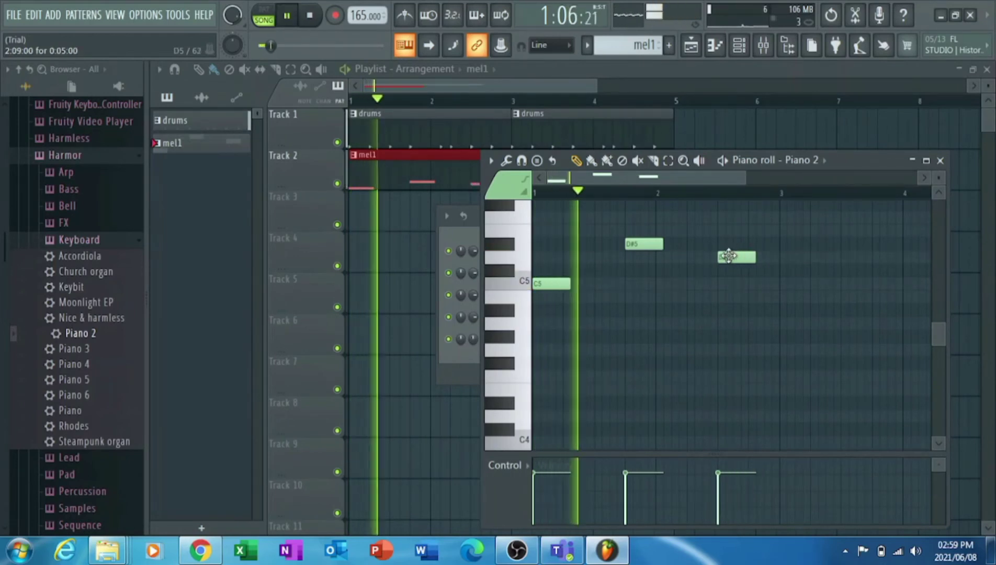
# Fine-tune the D5 note's timing and place a closing C5 note at bar 3.
pyautogui.press('space')
pyautogui.moveTo(728, 255); pyautogui.dragTo(716, 255)
pyautogui.press('space')
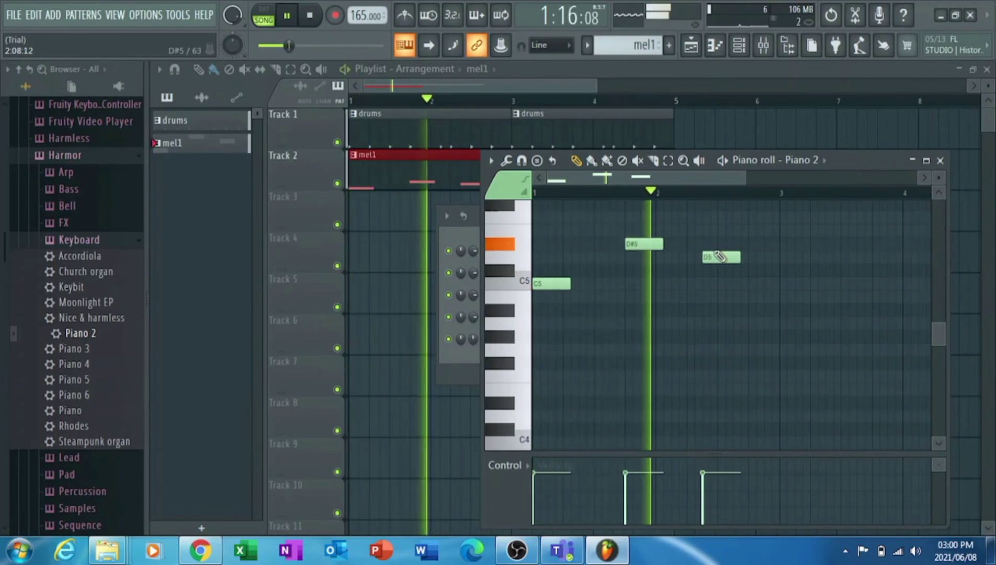
pyautogui.press('space')
pyautogui.moveTo(728, 258); pyautogui.dragTo(747, 257)
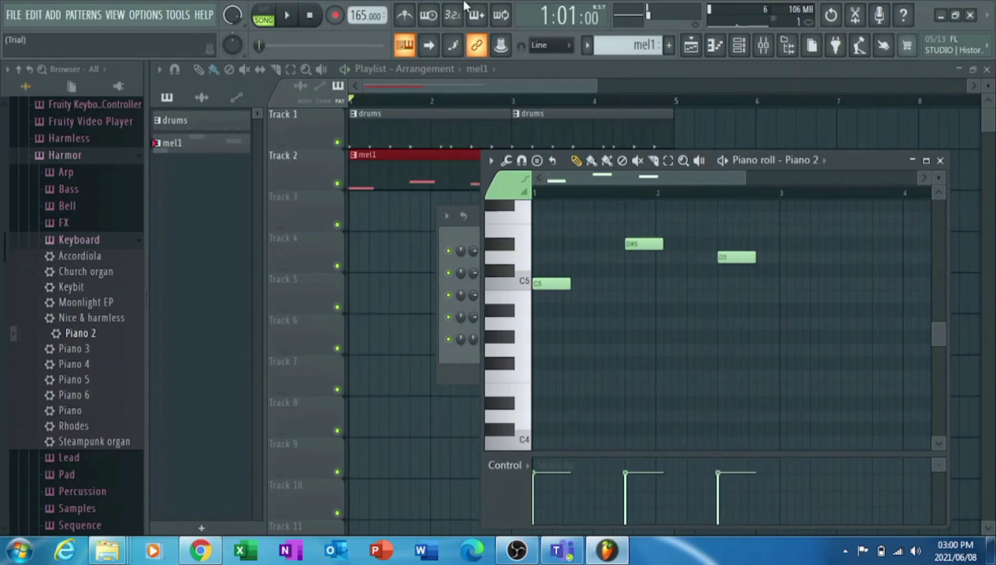
pyautogui.press('space')
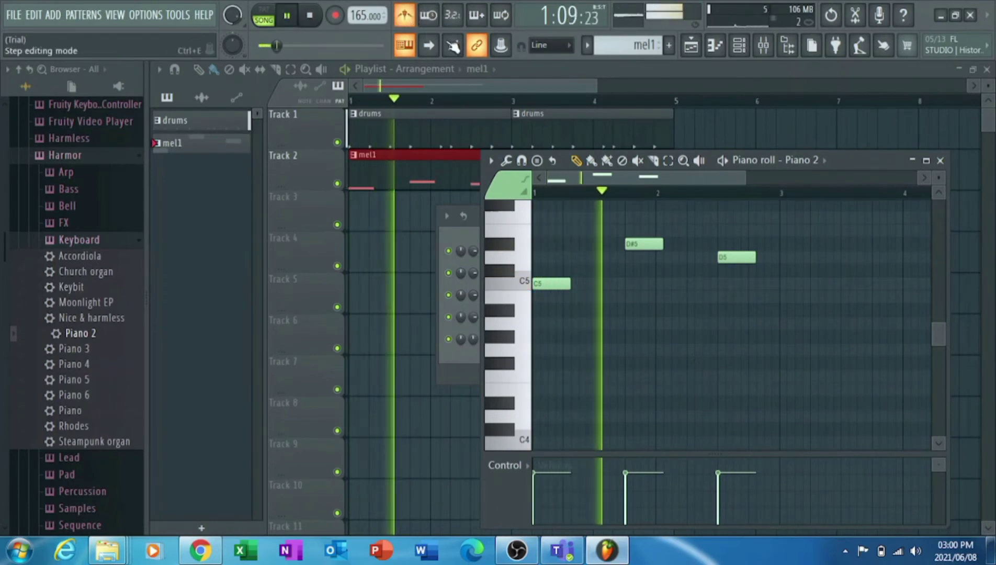
pyautogui.press('space')
pyautogui.click(788, 283)
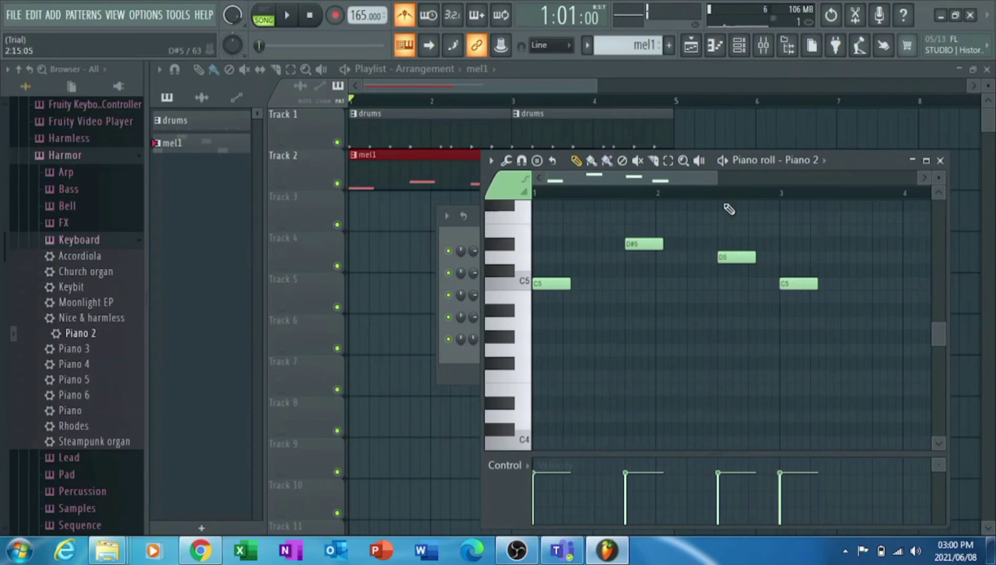
# Delete the bar 3 C5 and stray B4 notes, restoring the opening C5.
pyautogui.rightClick(811, 284)
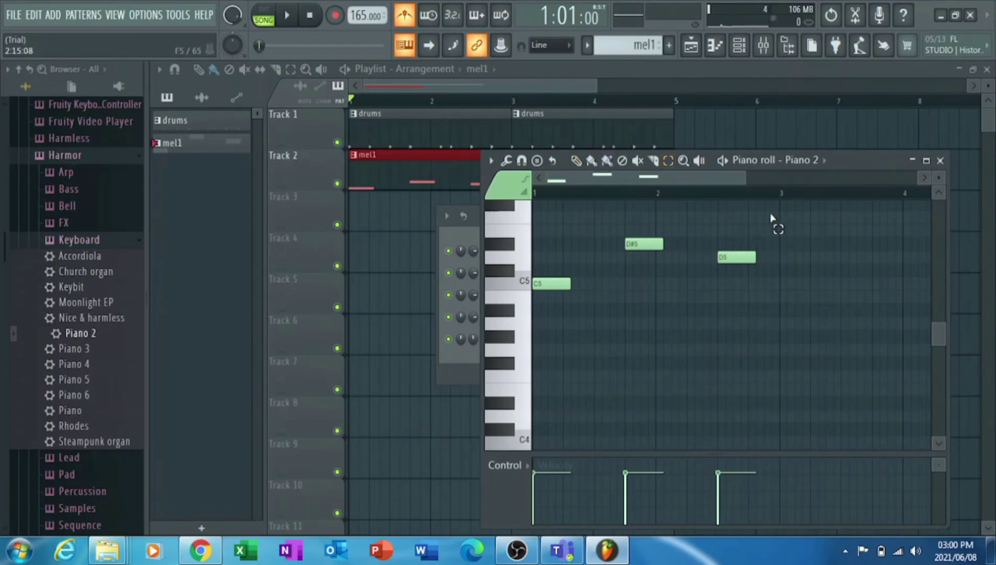
pyautogui.moveTo(752, 210); pyautogui.dragTo(520, 358)
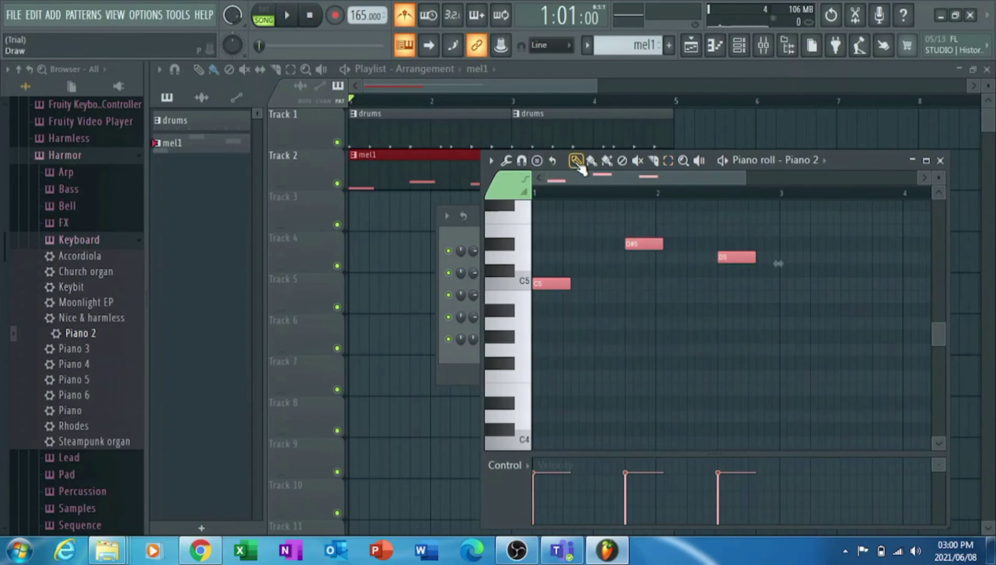
pyautogui.click(545, 296)
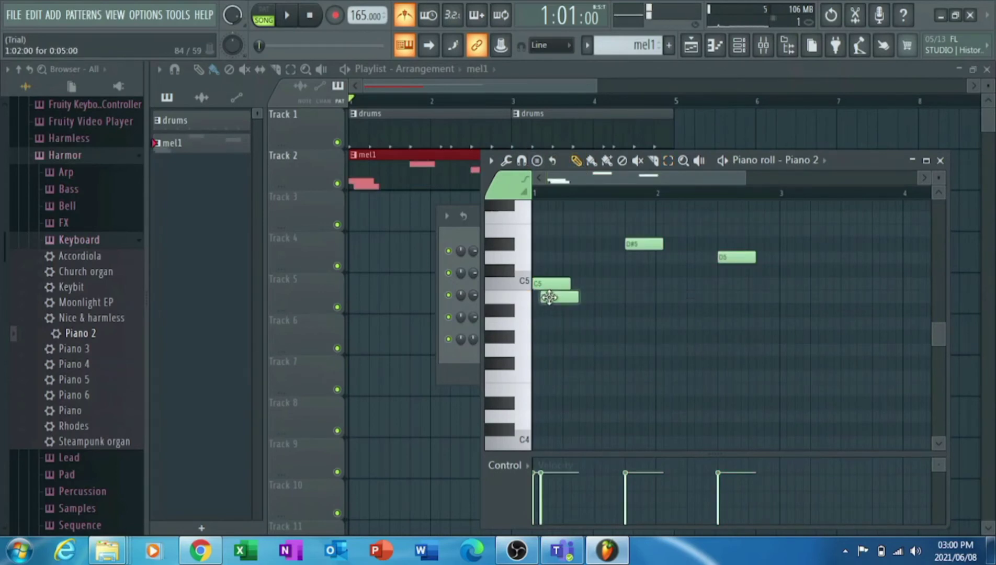
pyautogui.rightClick(571, 296)
pyautogui.rightClick(569, 283)
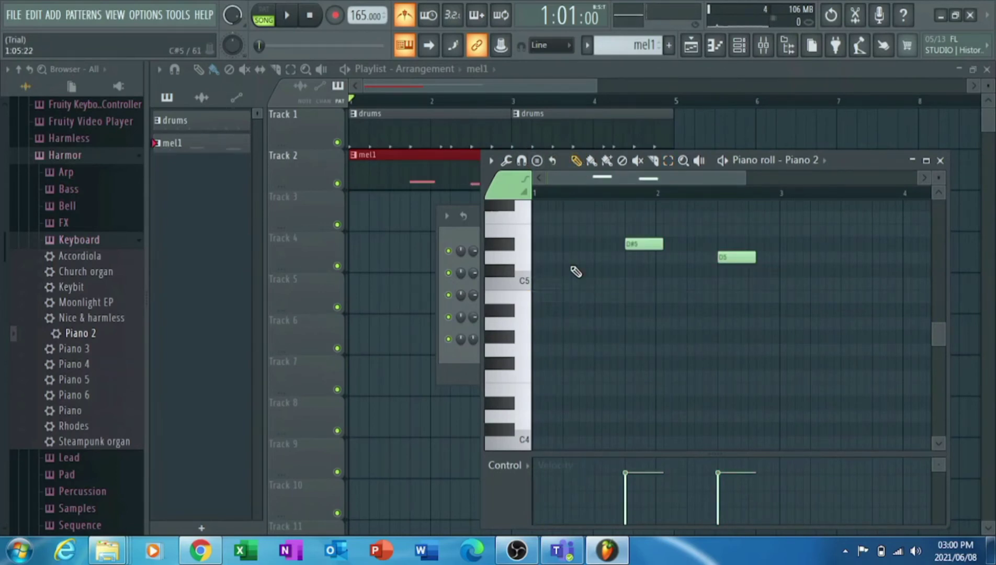
pyautogui.click(569, 283)
pyautogui.click(565, 293)
pyautogui.rightClick(566, 294)
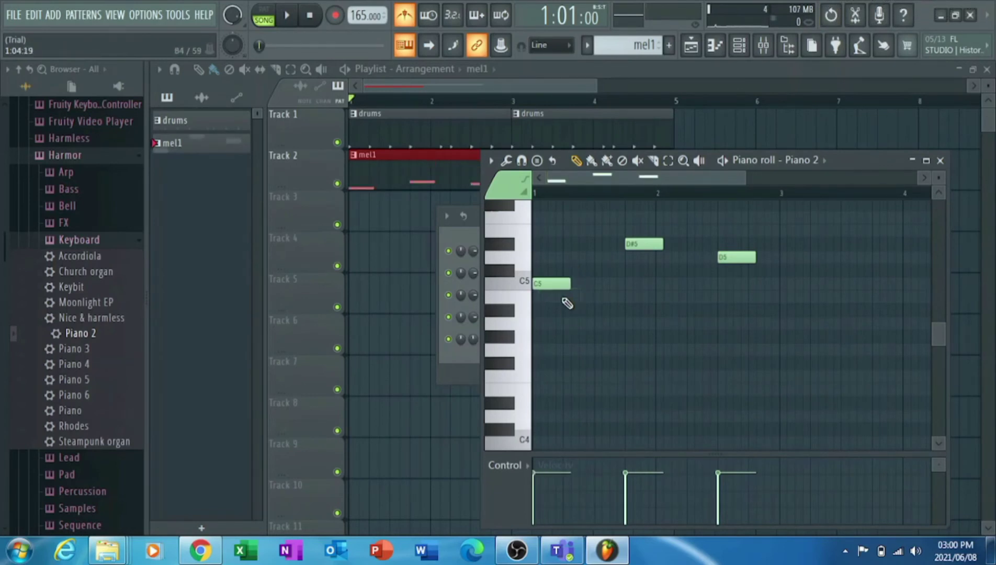
# Duplicate the C5, D#5, D5 phrase so its copy starts at bar 3.
pyautogui.moveTo(756, 211); pyautogui.dragTo(519, 334)
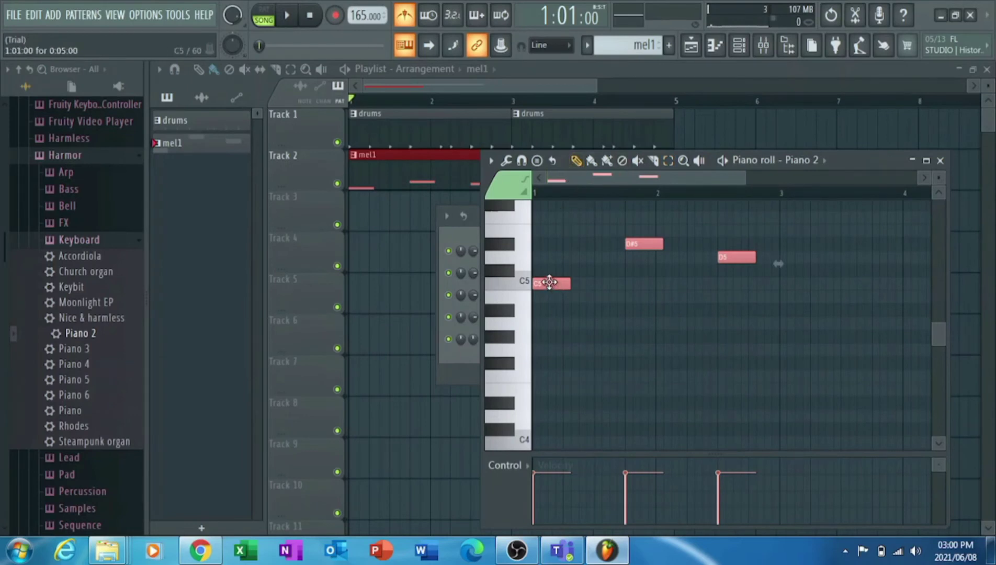
pyautogui.moveTo(549, 282); pyautogui.dragTo(797, 301)
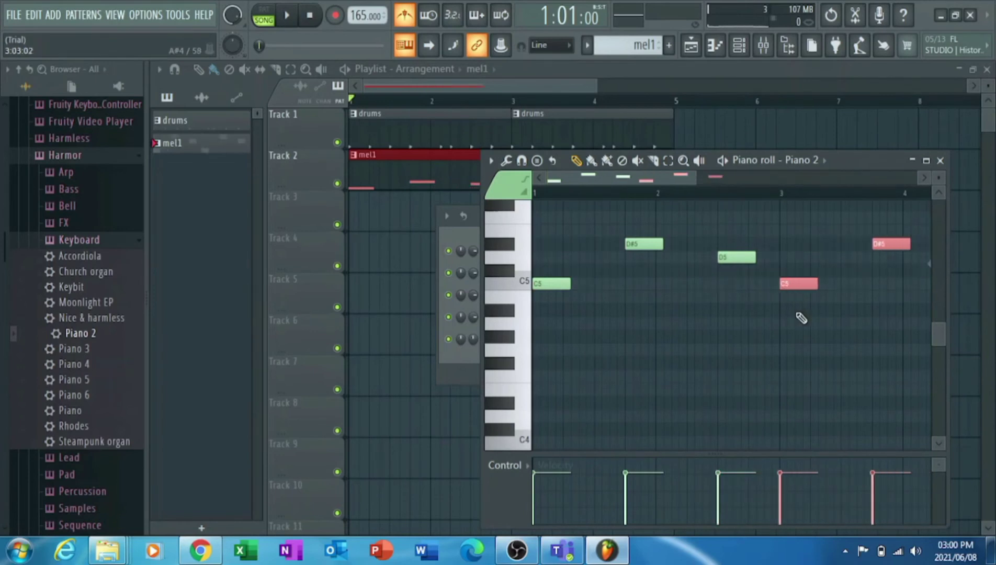
pyautogui.press('space')
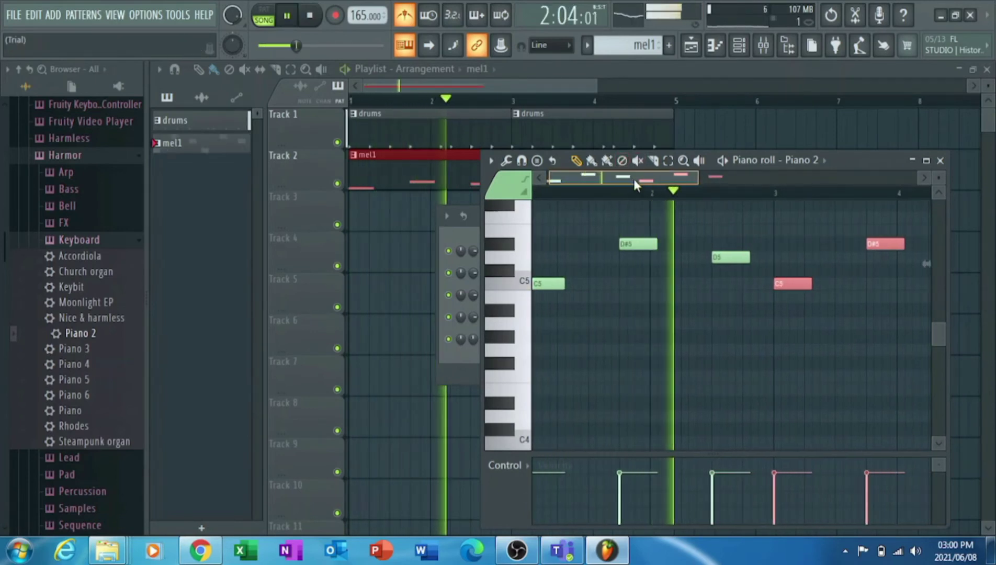
pyautogui.moveTo(633, 179); pyautogui.dragTo(709, 208)
pyautogui.press('space')
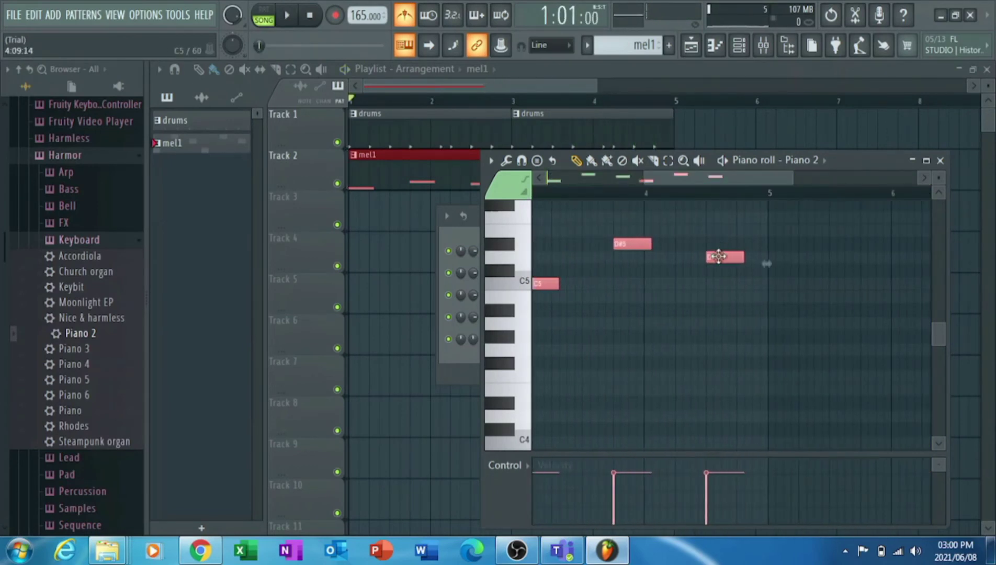
# Add a short A#4 note after the repeated phrase.
pyautogui.moveTo(730, 345); pyautogui.dragTo(740, 309)
pyautogui.doubleClick(771, 312)
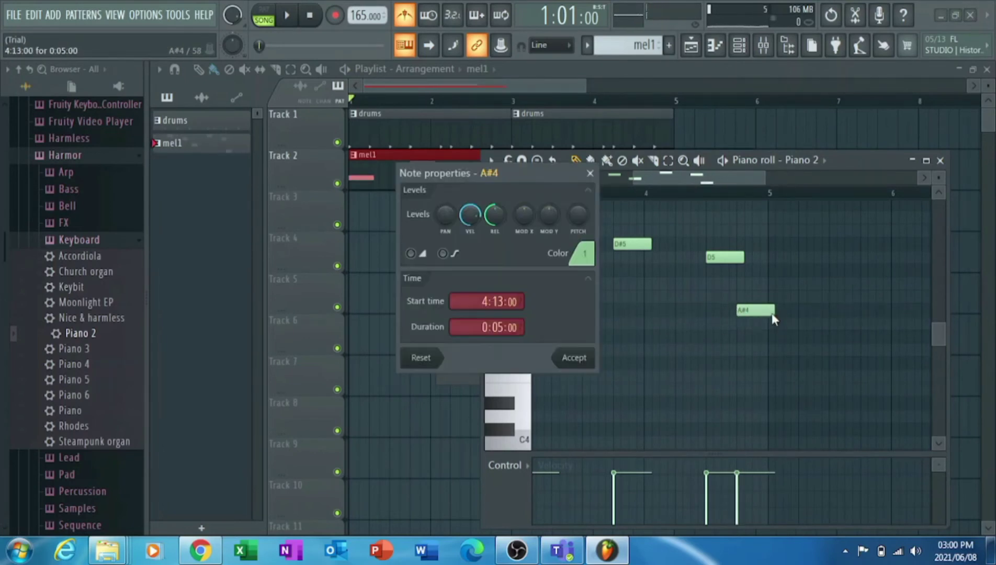
pyautogui.click(595, 356)
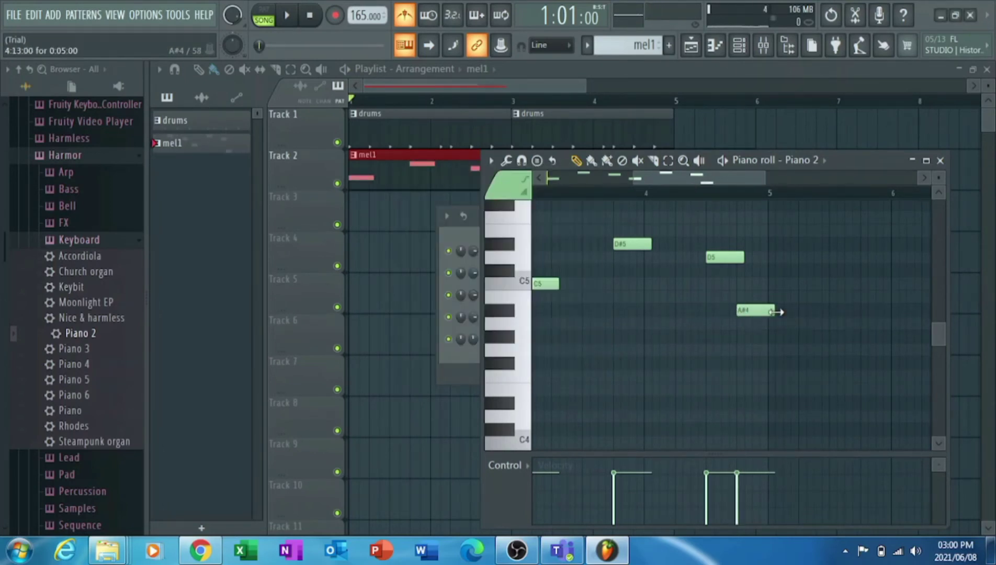
pyautogui.moveTo(770, 308); pyautogui.dragTo(767, 308)
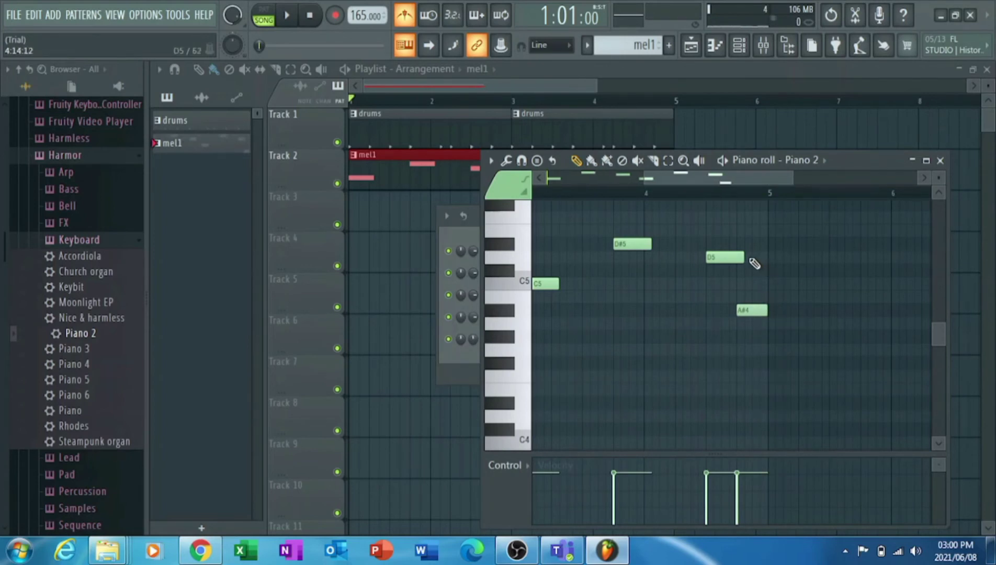
pyautogui.moveTo(694, 172); pyautogui.dragTo(550, 183)
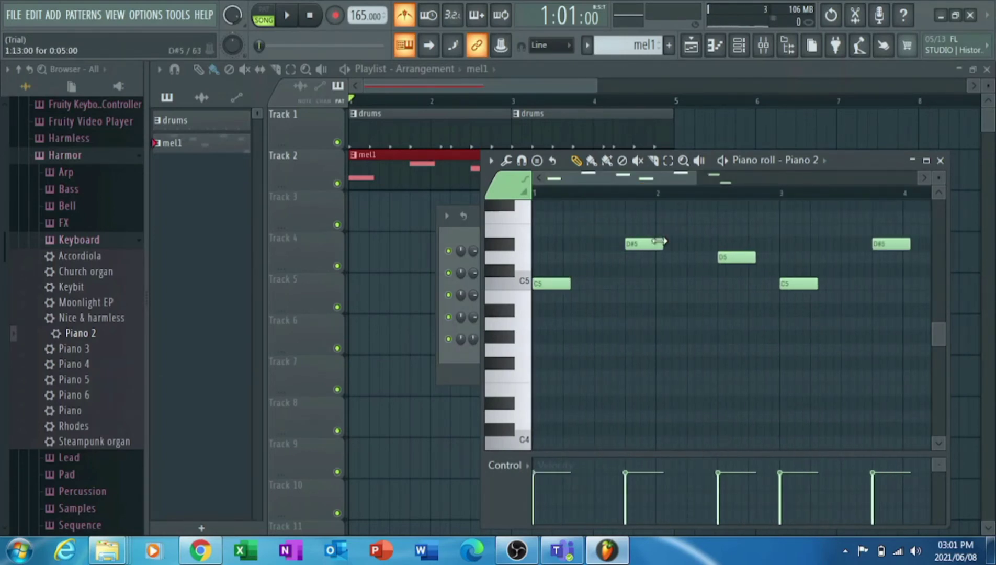
pyautogui.press('space')
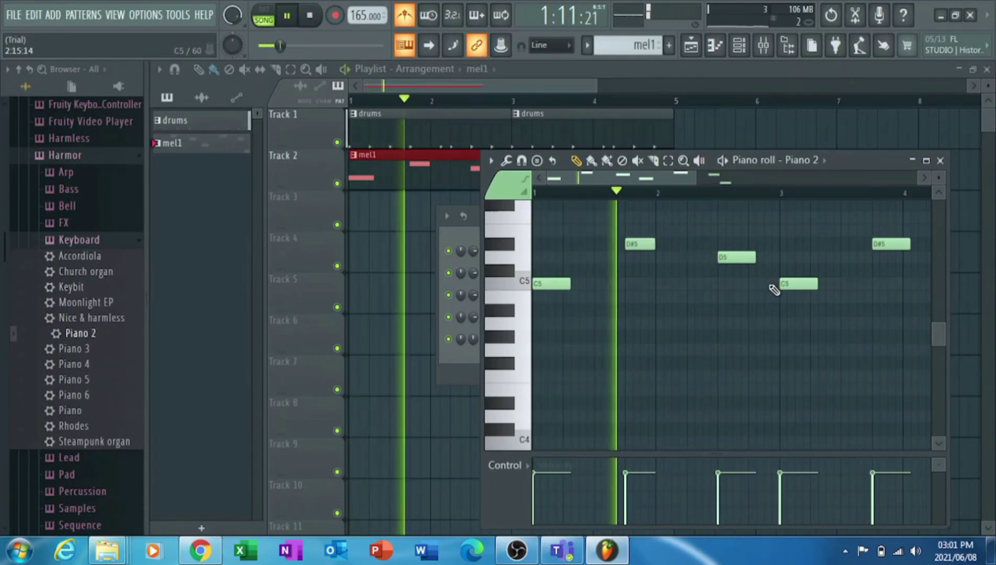
# Slightly shorten the D5 note and the later D#5 note.
pyautogui.moveTo(755, 257); pyautogui.dragTo(749, 257)
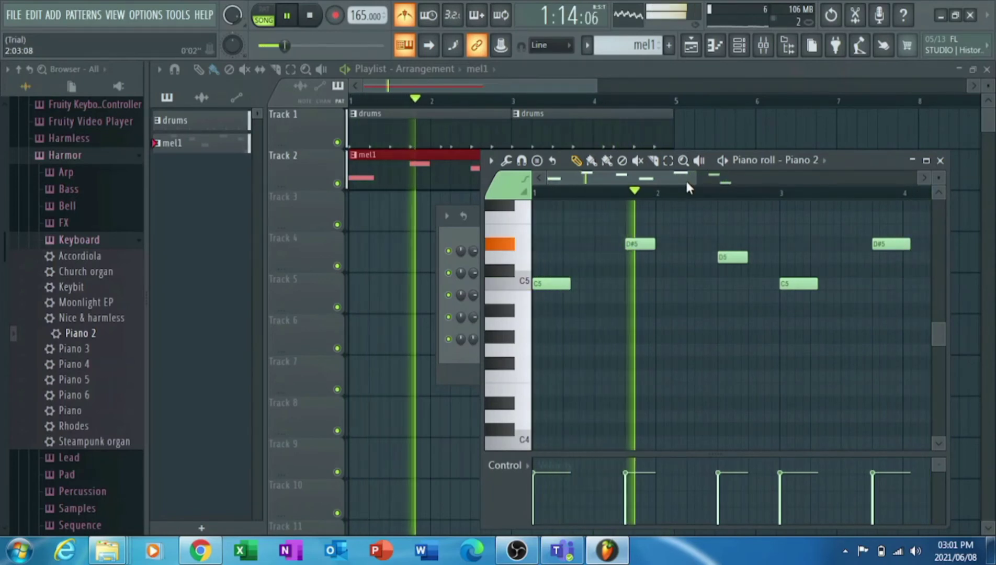
pyautogui.moveTo(684, 179); pyautogui.dragTo(718, 200)
pyautogui.moveTo(813, 244); pyautogui.dragTo(806, 243)
pyautogui.moveTo(678, 177); pyautogui.dragTo(696, 186)
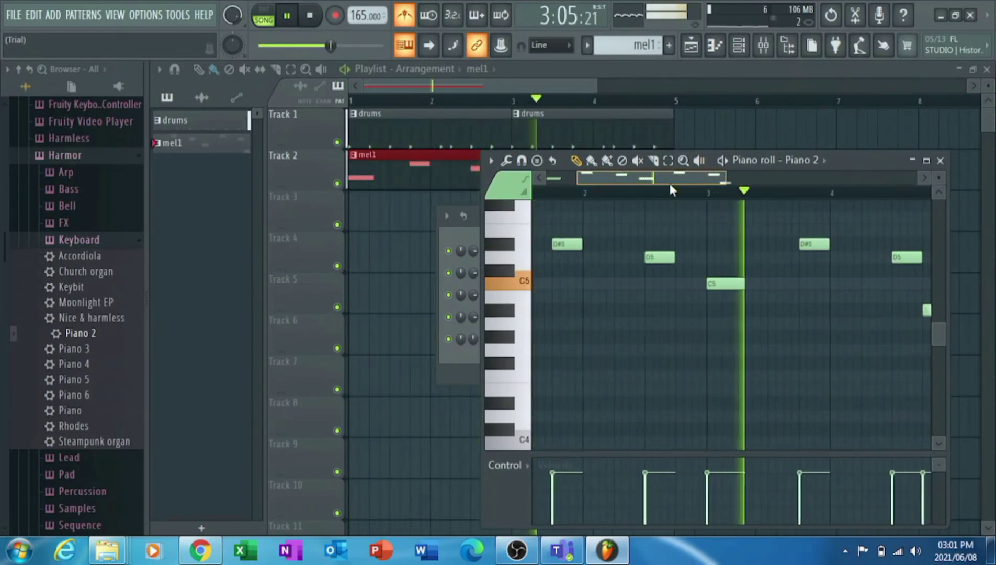
# Add Harmor's Lead > Aural Psynapse preset as a new channel and create a new pattern.
pyautogui.press('space')
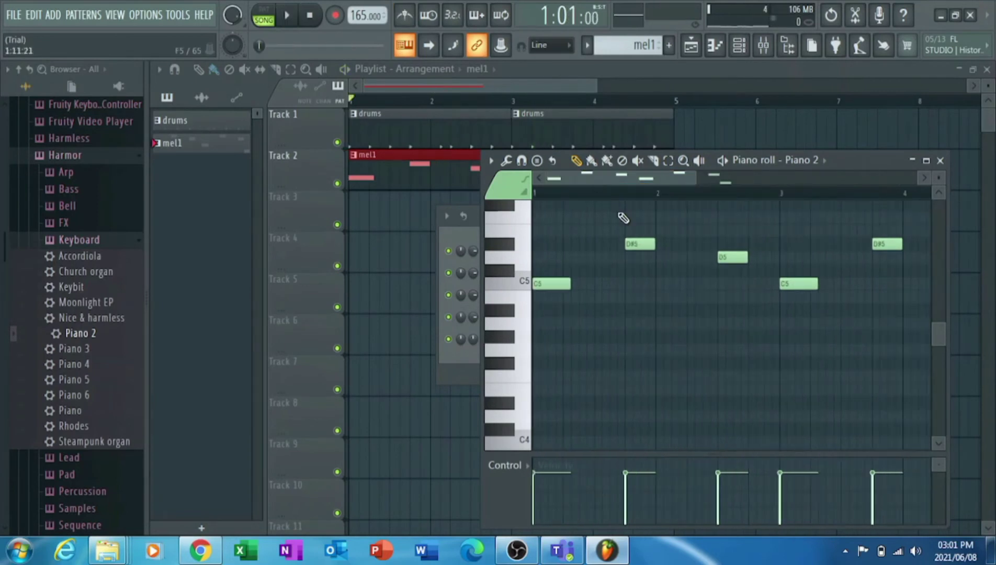
pyautogui.click(460, 252)
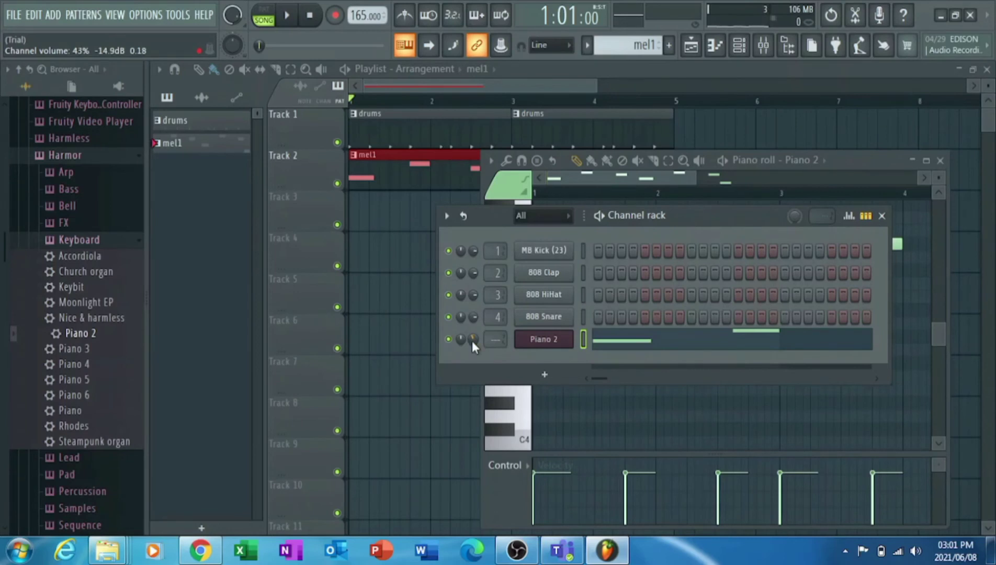
pyautogui.click(120, 242)
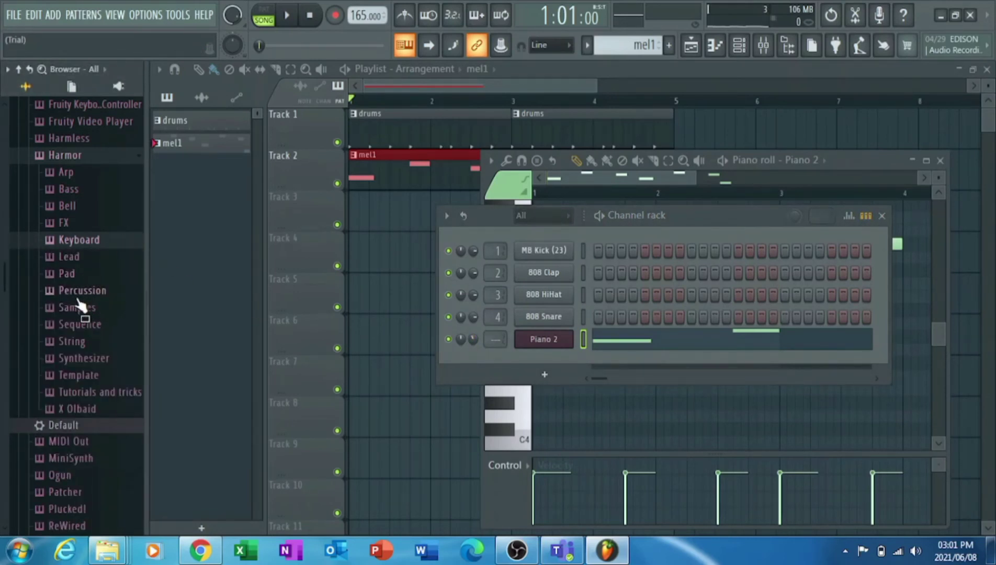
pyautogui.click(77, 264)
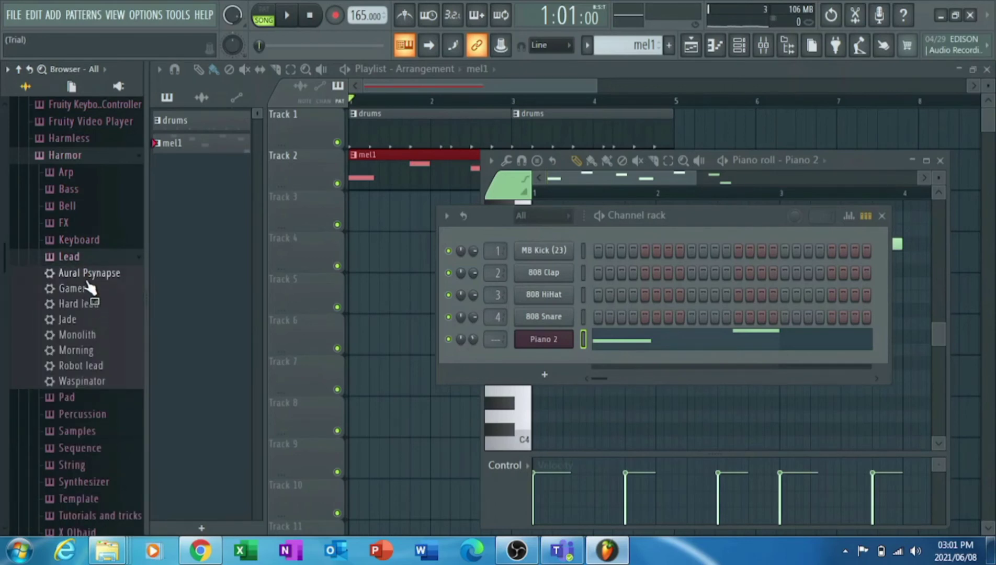
pyautogui.moveTo(89, 285); pyautogui.dragTo(522, 351)
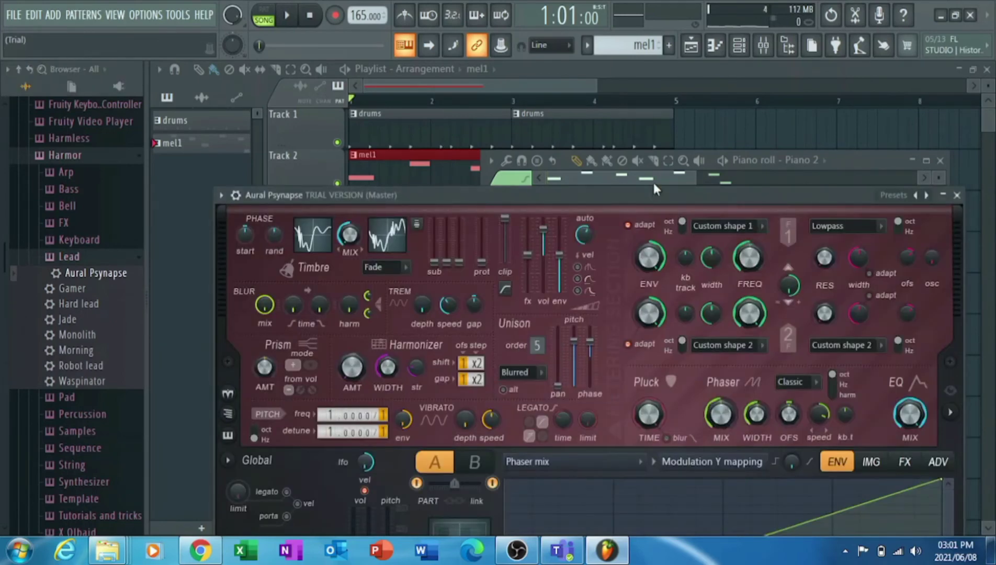
pyautogui.click(942, 195)
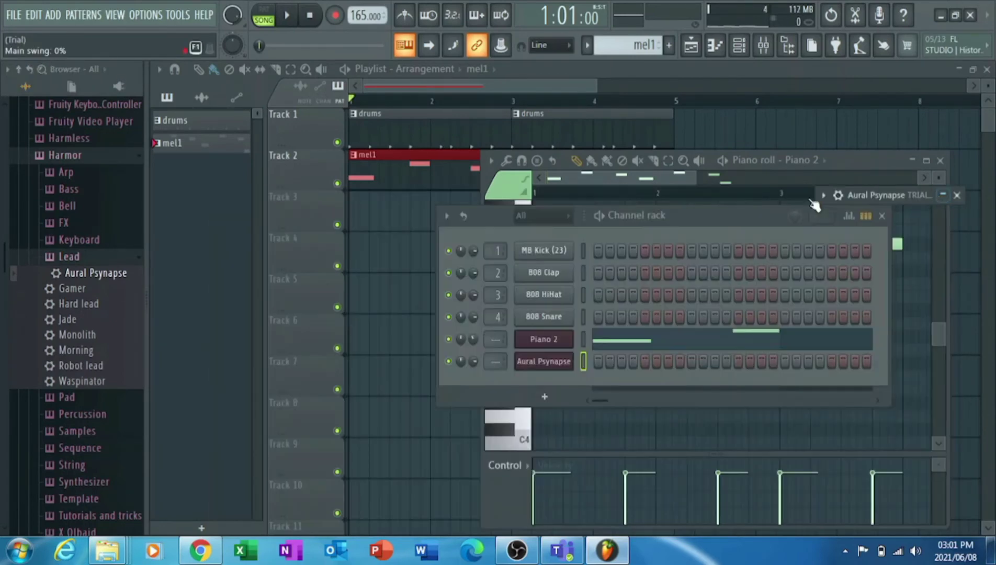
pyautogui.press('space')
pyautogui.press('space')
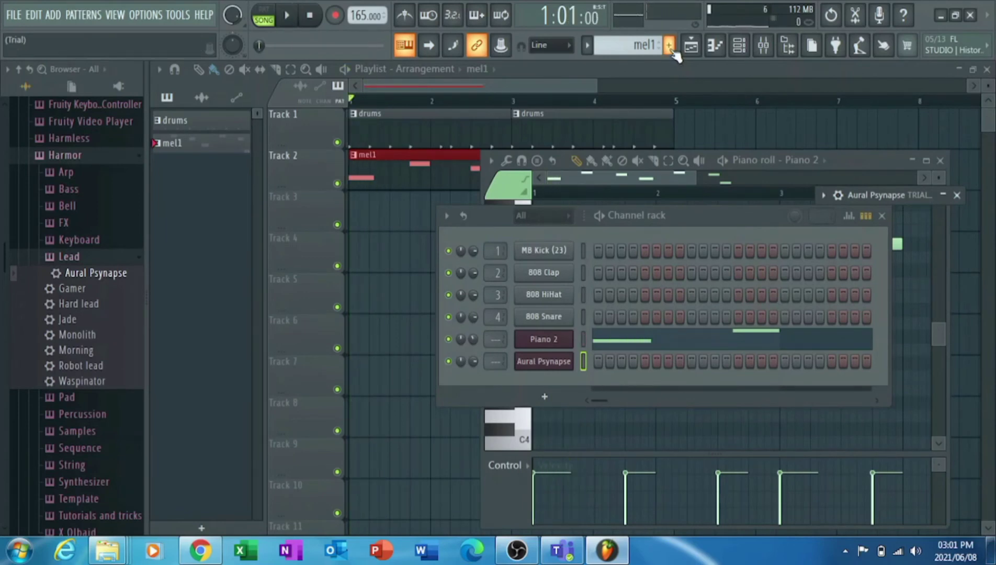
pyautogui.click(671, 48)
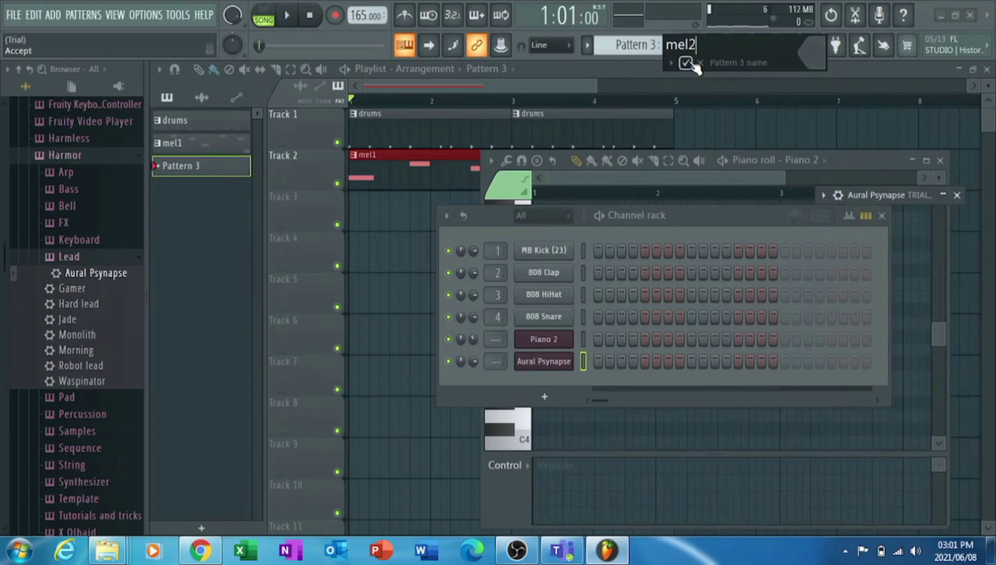
# Name the pattern mel2 and place it on Track 3 at bar 1.
pyautogui.click(687, 64)
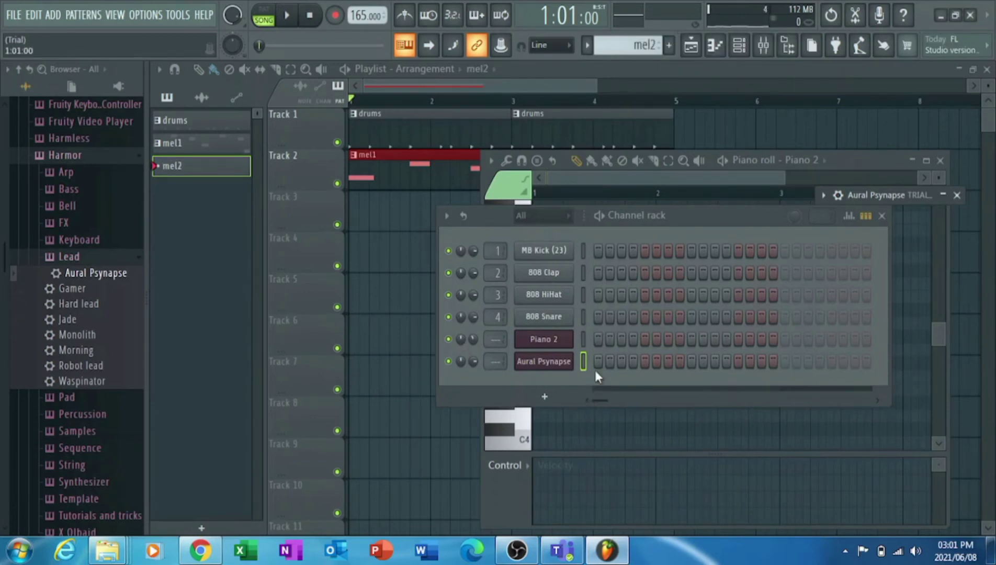
pyautogui.click(369, 231)
pyautogui.moveTo(391, 220); pyautogui.dragTo(382, 220)
# Draw a one-bar C4 note at bar 1 in Aural Psynapse's piano roll.
pyautogui.click(726, 45)
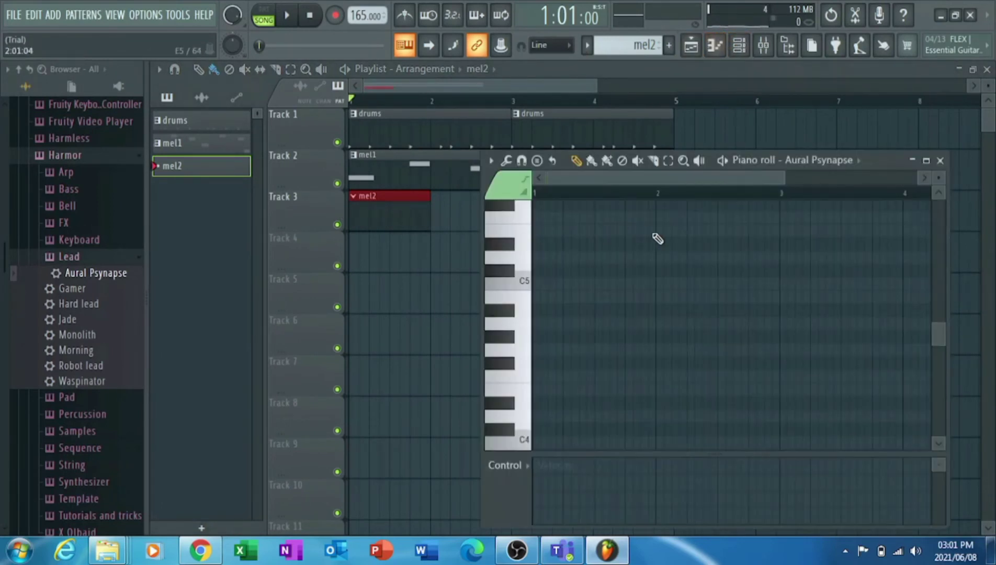
pyautogui.click(748, 49)
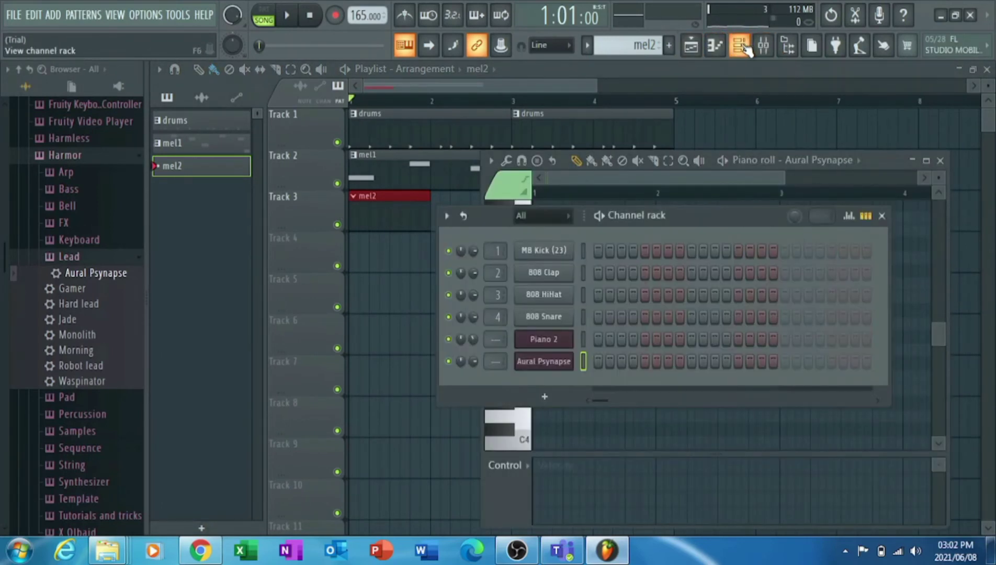
pyautogui.click(559, 426)
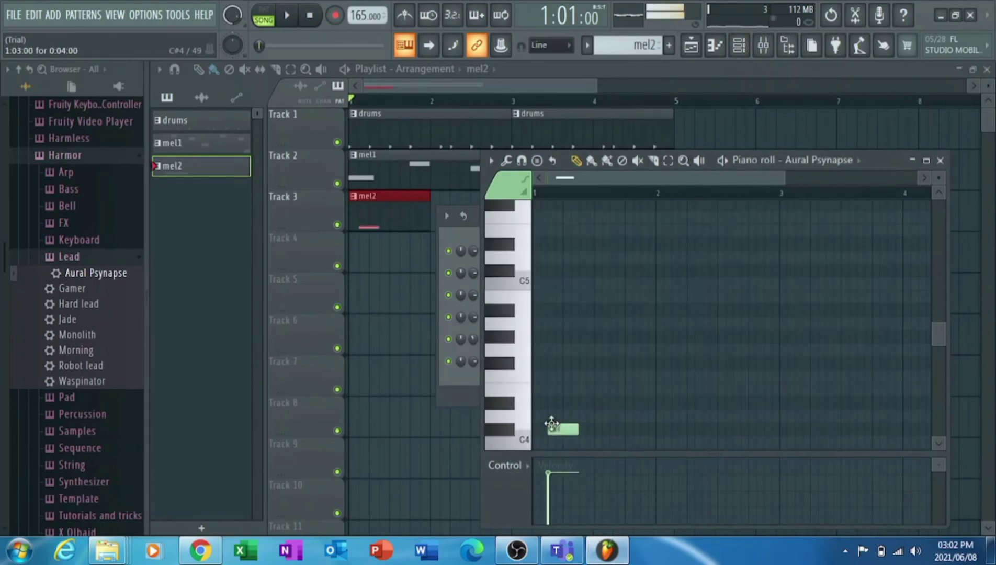
pyautogui.moveTo(555, 428); pyautogui.dragTo(544, 423)
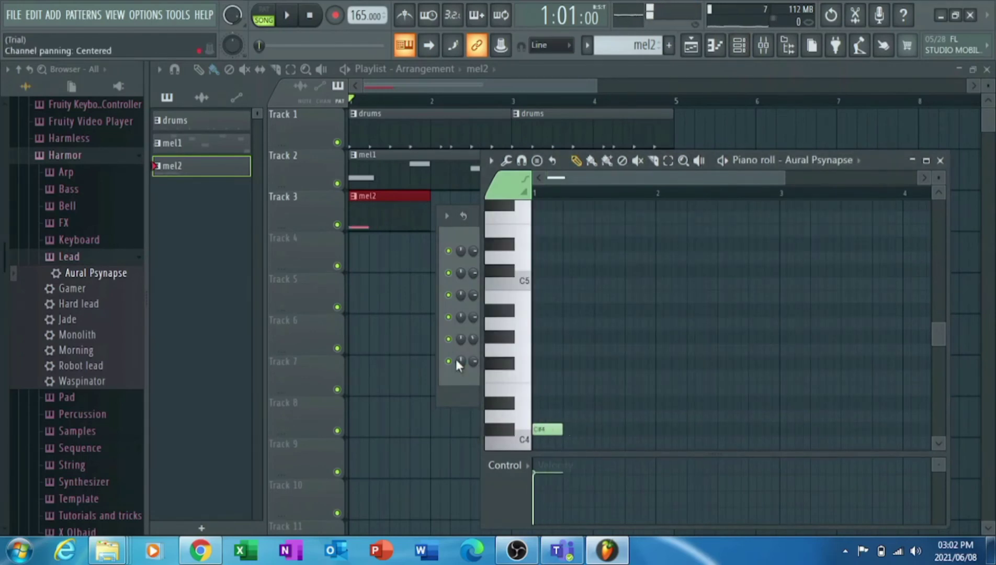
pyautogui.scroll(-3, 551, 358)
pyautogui.moveTo(564, 359); pyautogui.dragTo(655, 361)
pyautogui.press('space')
pyautogui.press('space')
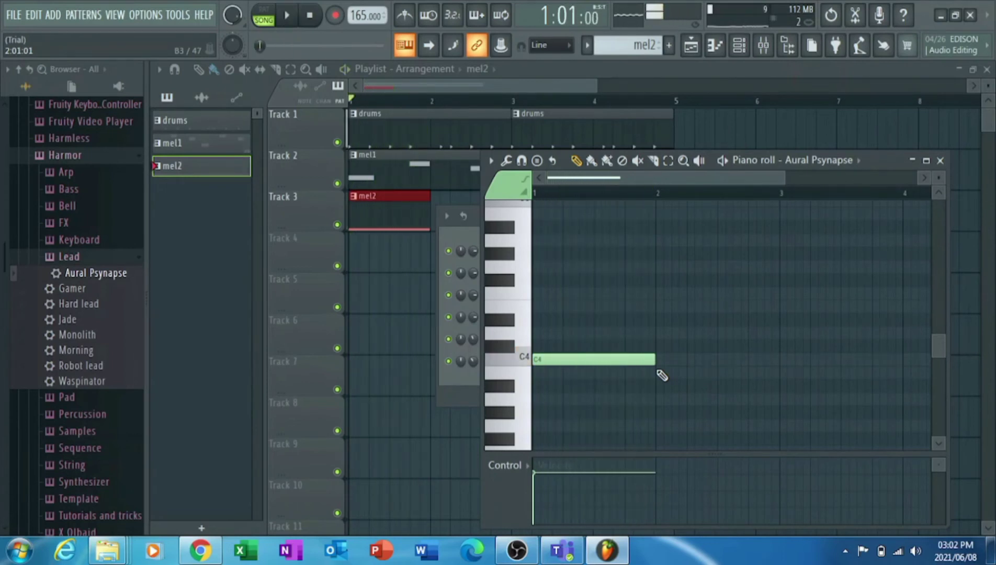
# Add one-bar D#4, G4 and D4 notes at bars 2, 3 and 4.
pyautogui.moveTo(661, 335); pyautogui.dragTo(661, 316)
pyautogui.click(698, 308)
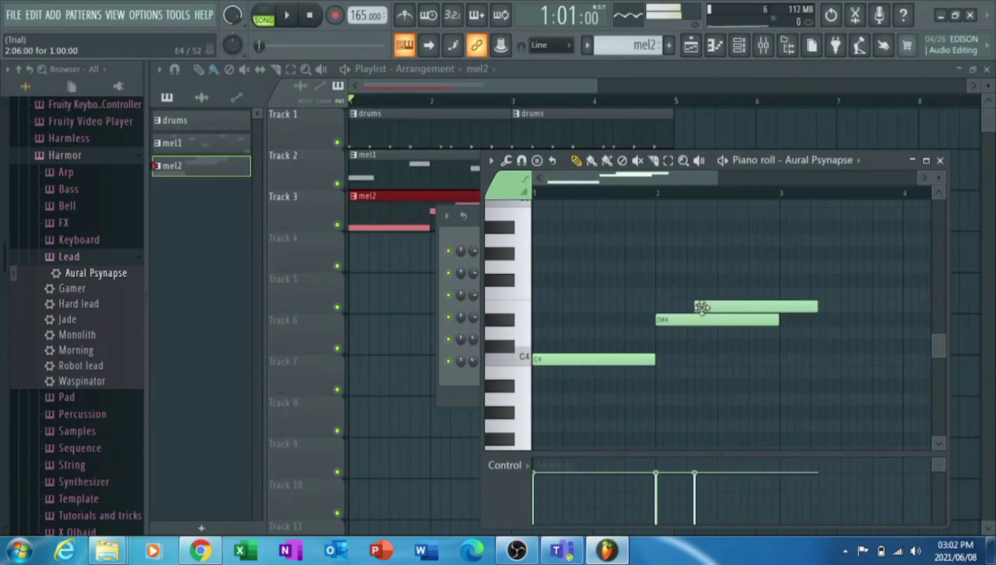
pyautogui.rightClick(702, 307)
pyautogui.press('space')
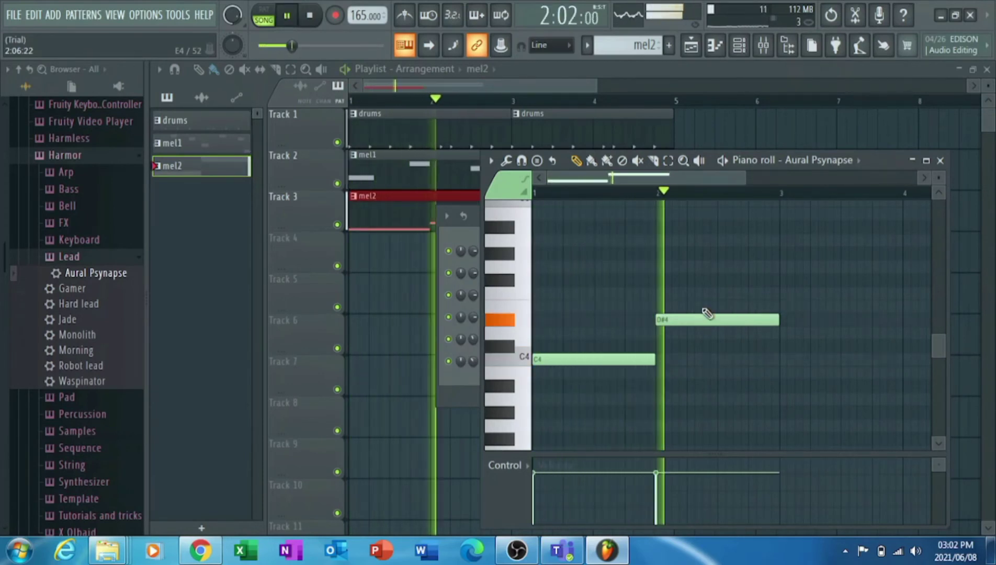
pyautogui.press('space')
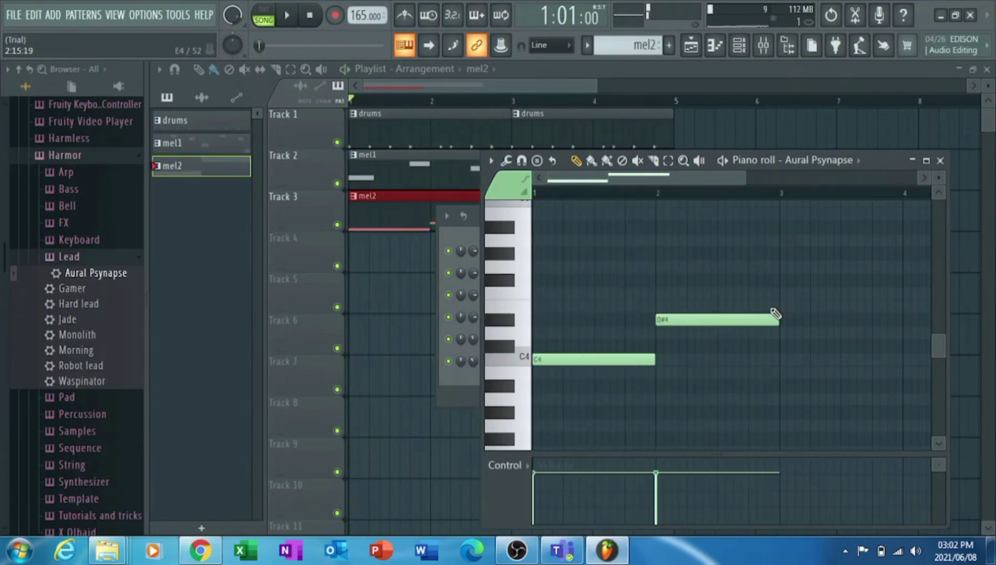
pyautogui.click(780, 286)
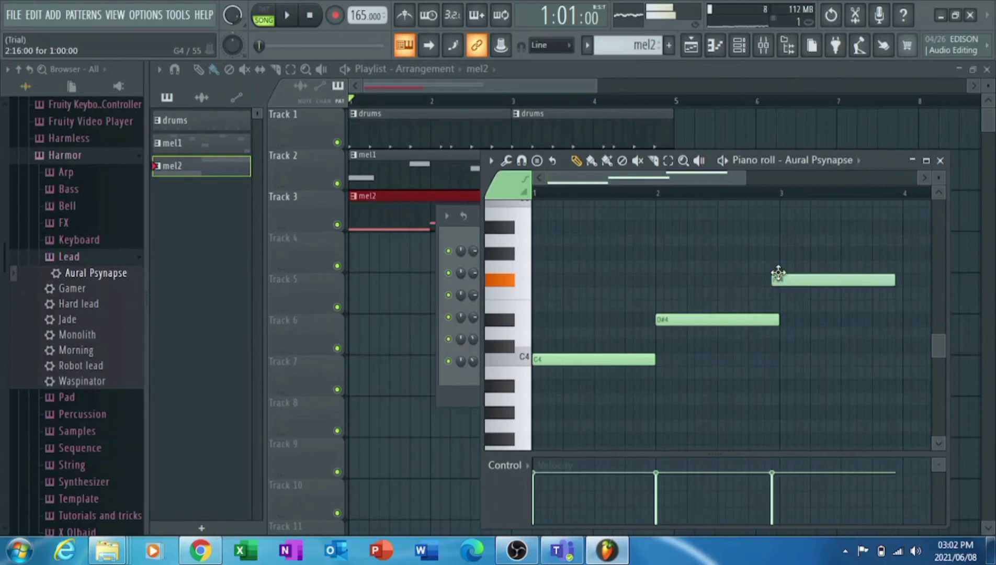
pyautogui.moveTo(778, 273); pyautogui.dragTo(780, 269)
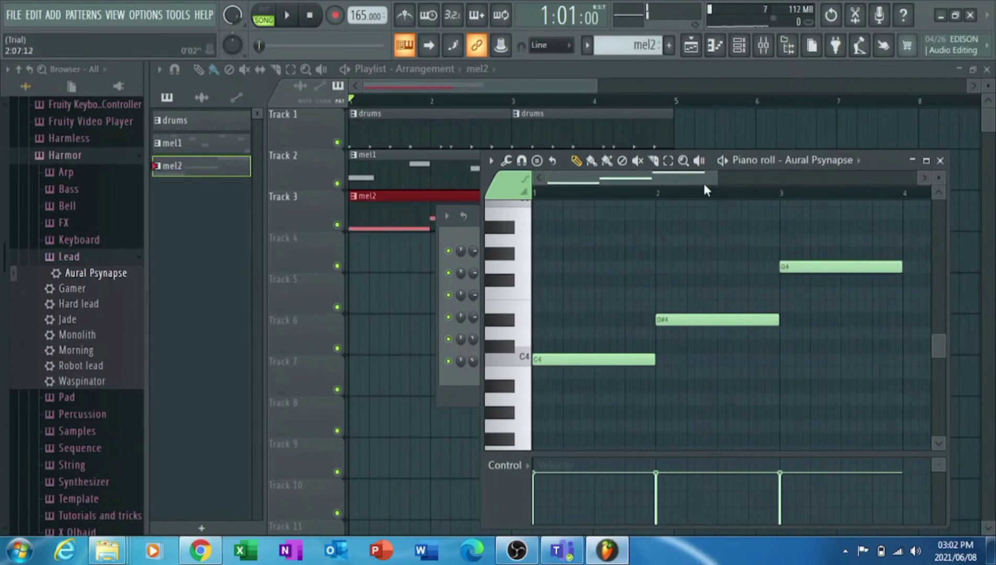
pyautogui.moveTo(704, 181); pyautogui.dragTo(738, 183)
pyautogui.click(808, 306)
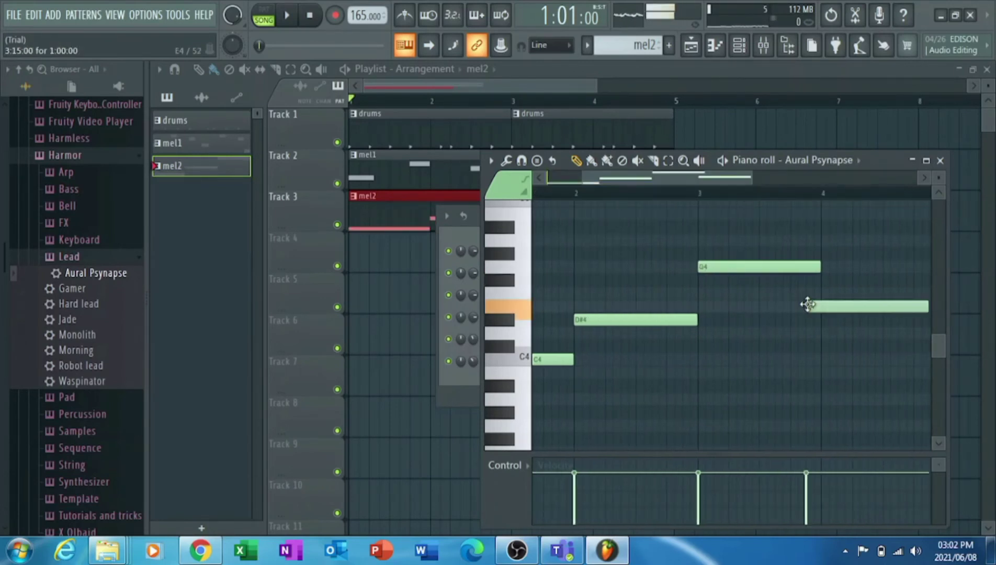
pyautogui.moveTo(808, 305); pyautogui.dragTo(825, 339)
pyautogui.press('space')
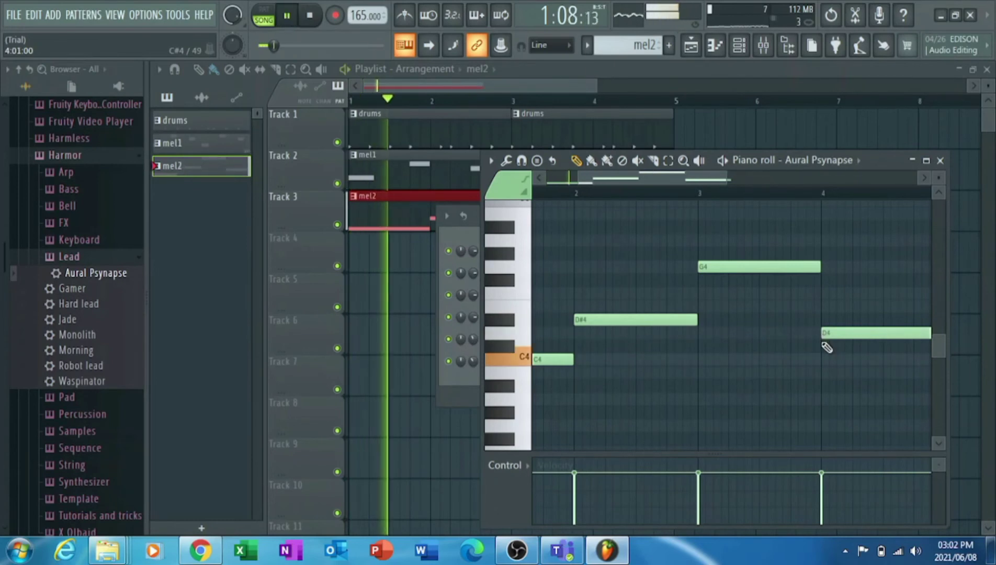
# Turn down Aural Psynapse's volume, remove a trial C5 note, and add an extra D4.
pyautogui.moveTo(472, 361); pyautogui.dragTo(473, 387)
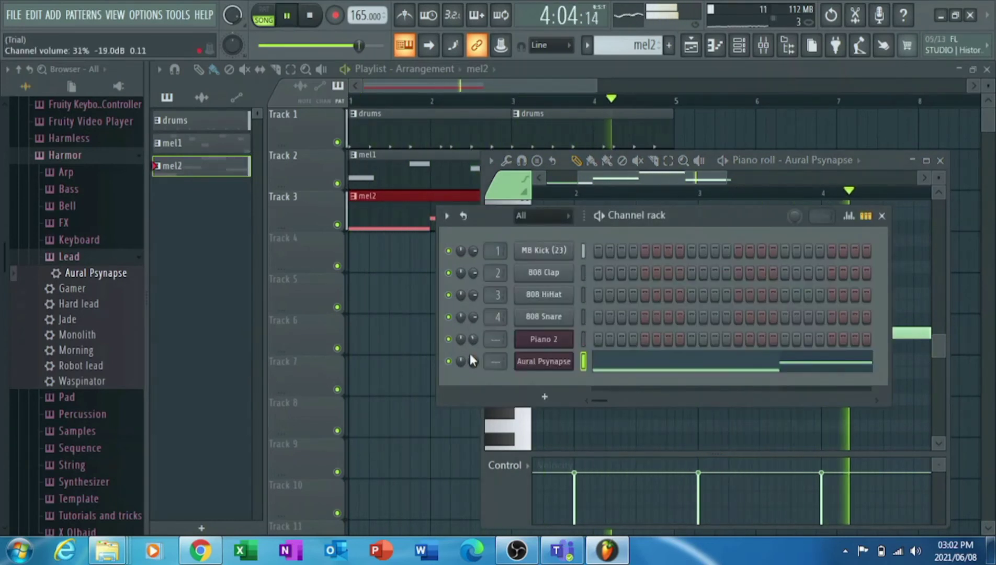
pyautogui.click(648, 178)
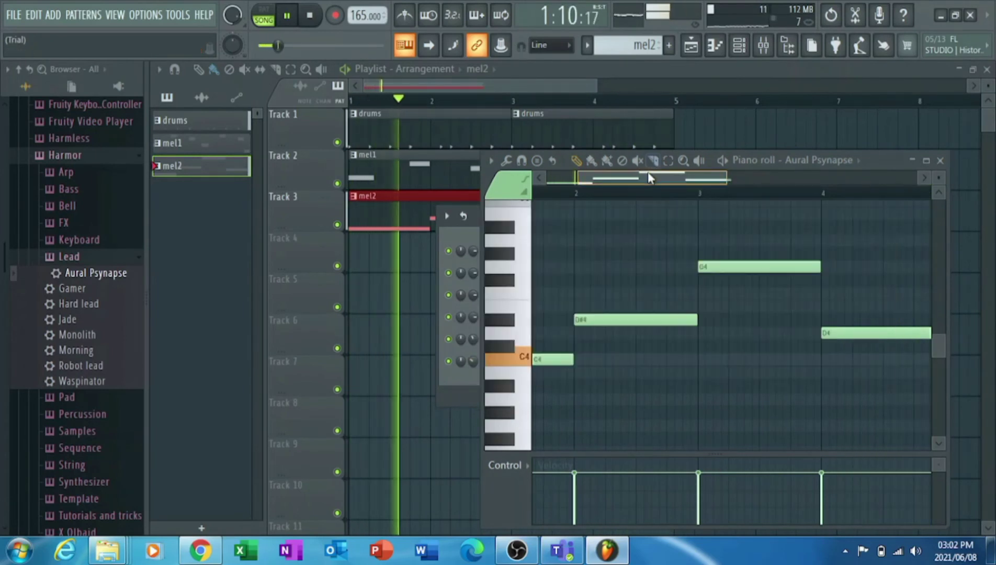
pyautogui.moveTo(648, 178); pyautogui.dragTo(667, 175)
pyautogui.click(642, 208)
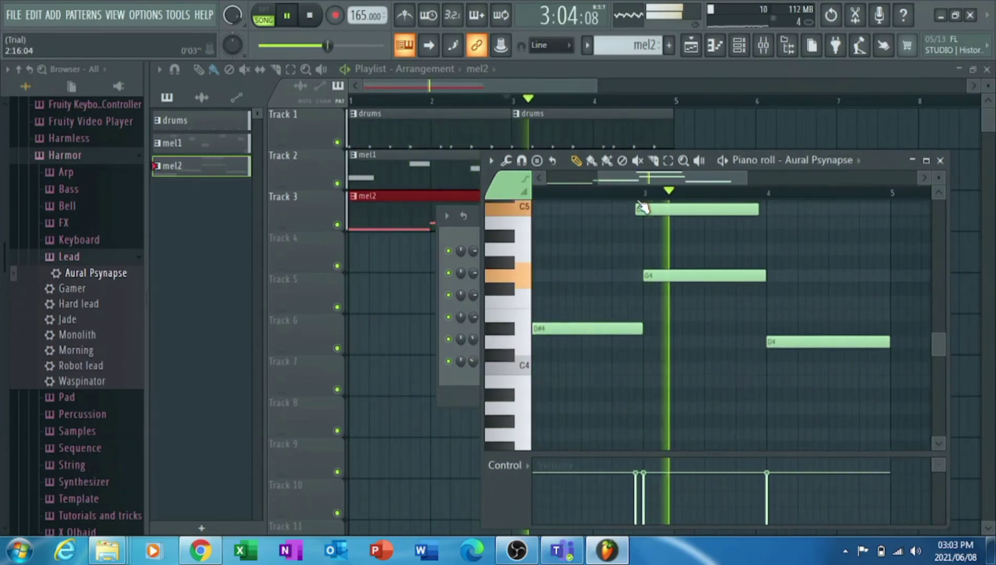
pyautogui.press('space')
pyautogui.rightClick(643, 210)
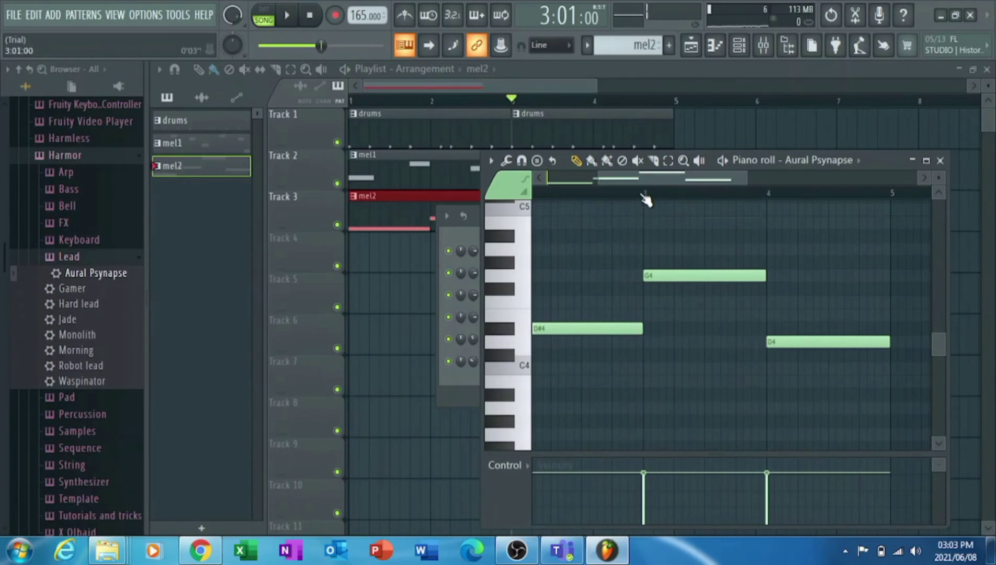
pyautogui.press('space')
pyautogui.press('space')
pyautogui.moveTo(889, 342); pyautogui.dragTo(872, 343)
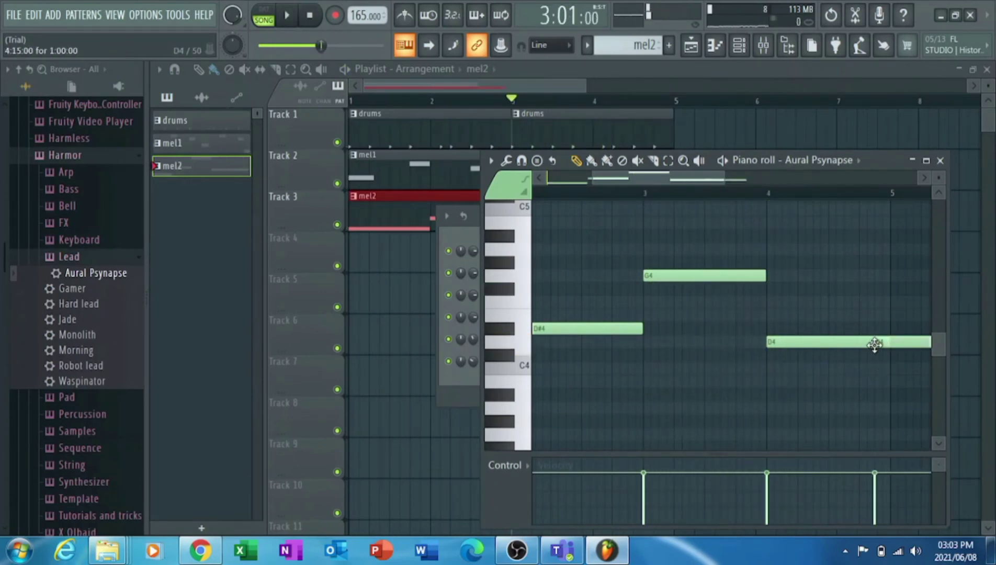
# Delete the extra D4, shorten the last D4 and add a D#4 after it.
pyautogui.rightClick(881, 343)
pyautogui.doubleClick(885, 344)
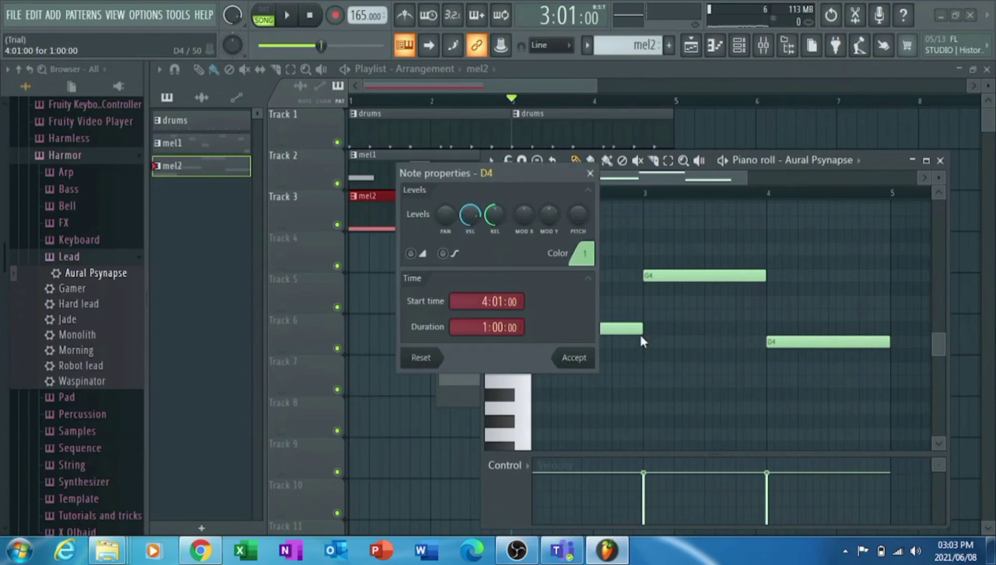
pyautogui.click(589, 173)
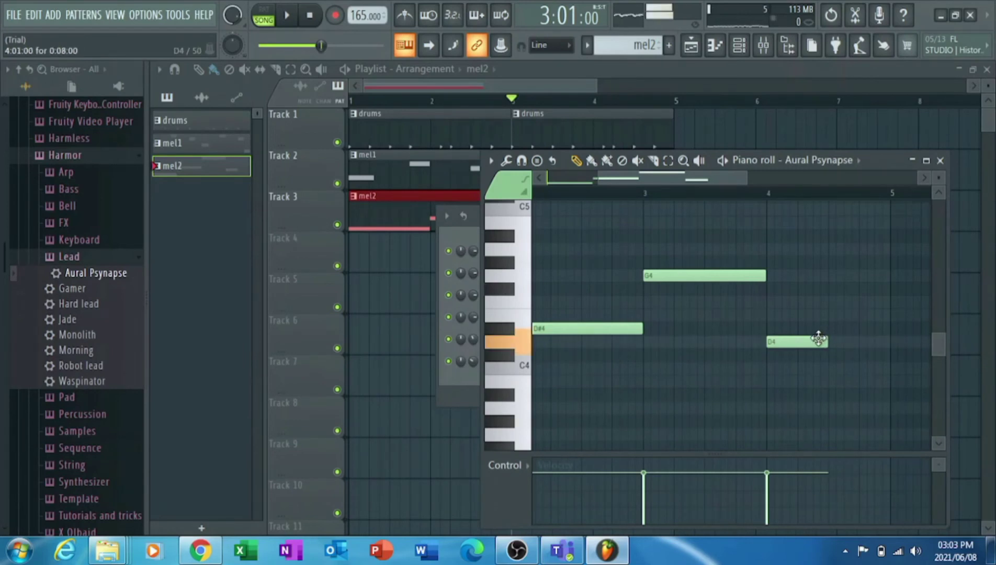
pyautogui.click(826, 328)
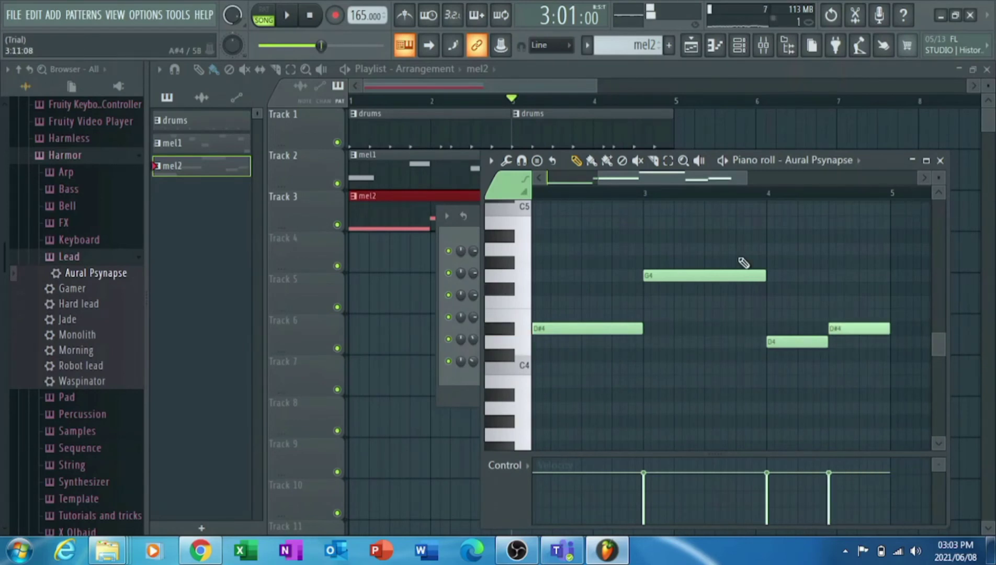
pyautogui.press('space')
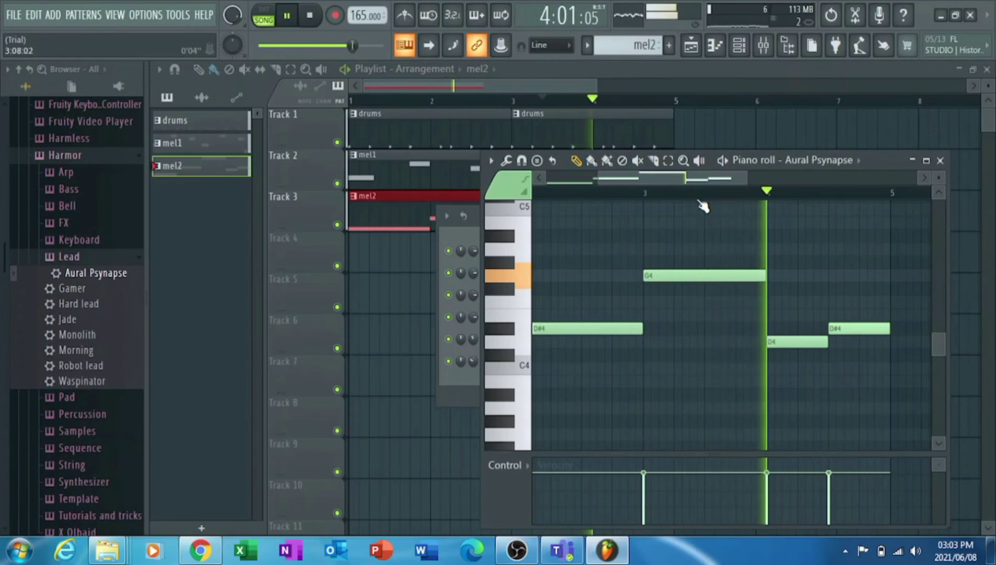
pyautogui.press('space')
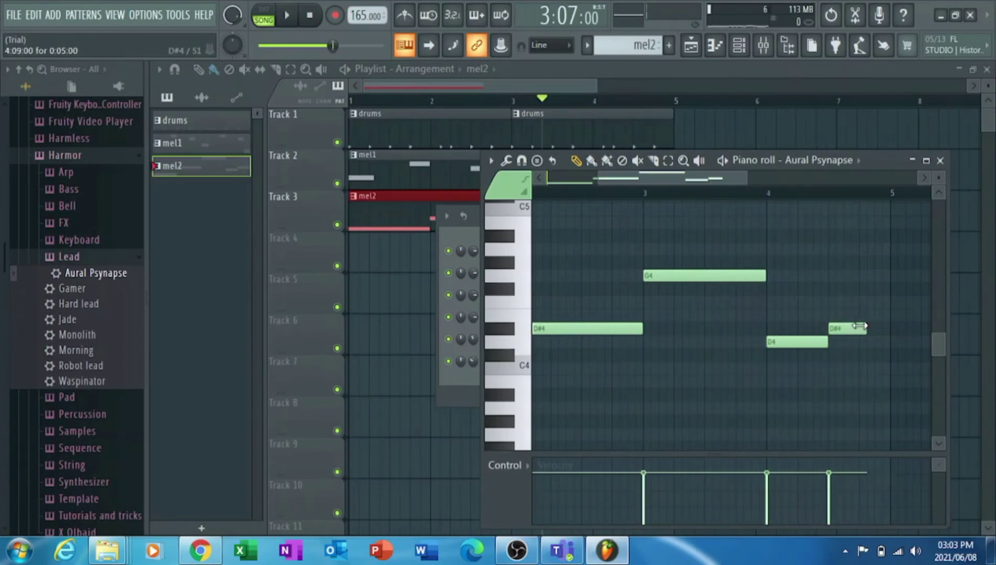
# Add short D4 and C4 notes, then lower Aural Psynapse's volume to about 26%.
pyautogui.click(861, 341)
pyautogui.press('space')
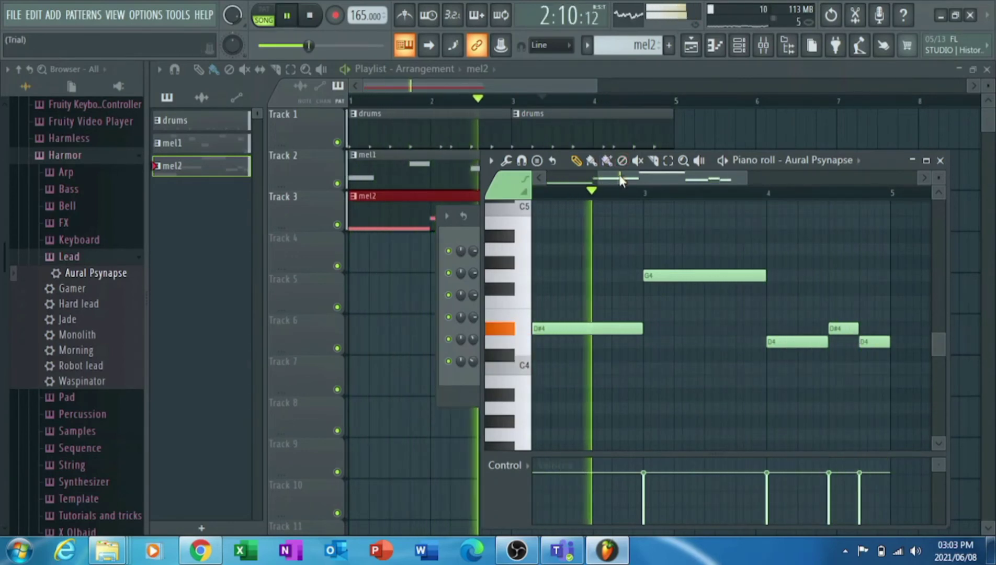
pyautogui.press('space')
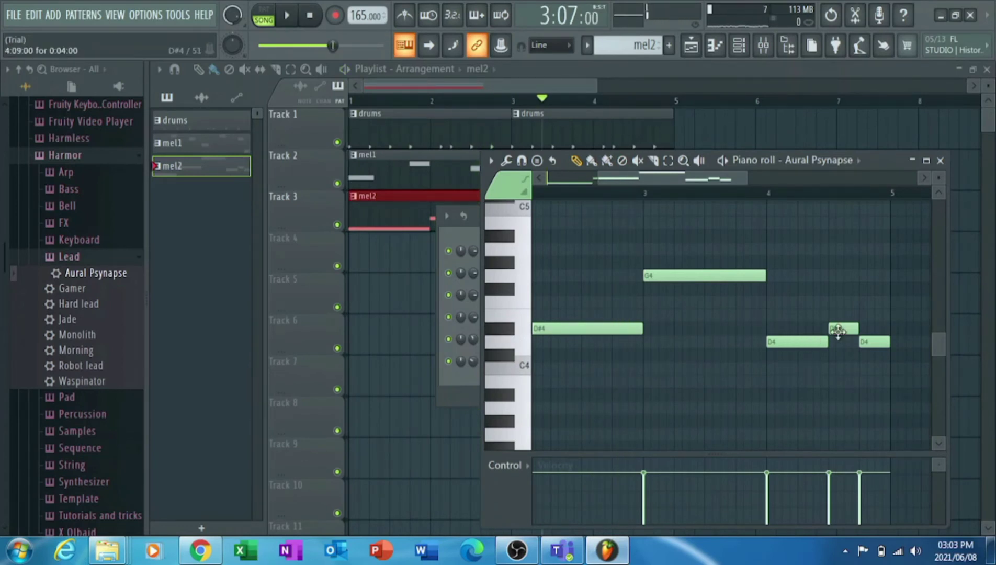
pyautogui.moveTo(594, 368); pyautogui.dragTo(615, 360)
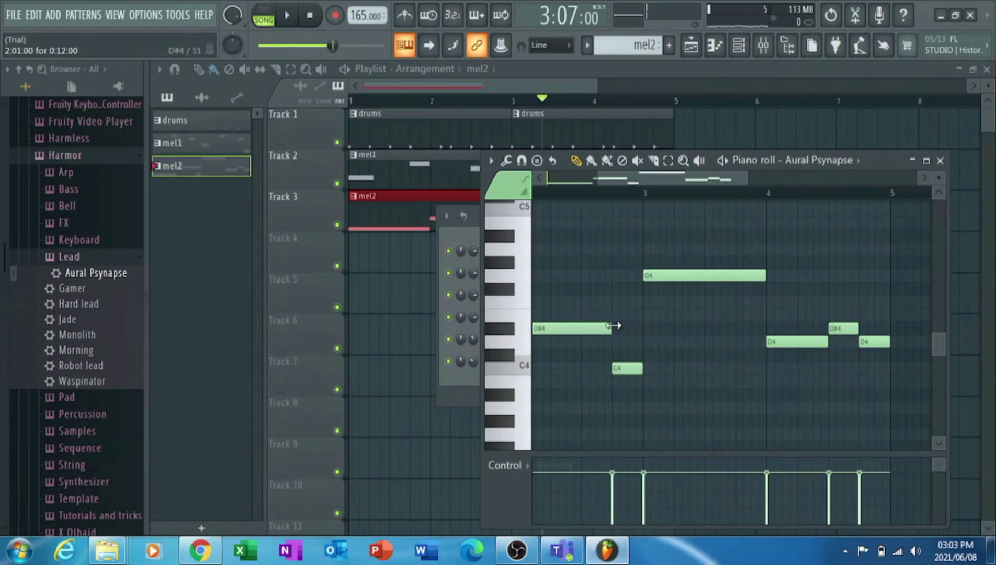
pyautogui.press('space')
pyautogui.press('space')
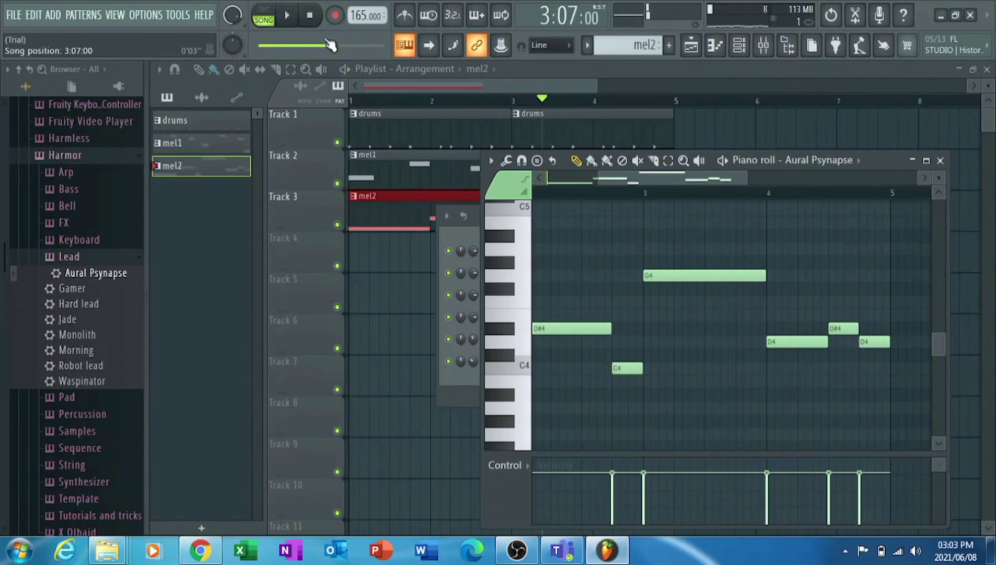
pyautogui.click(296, 17)
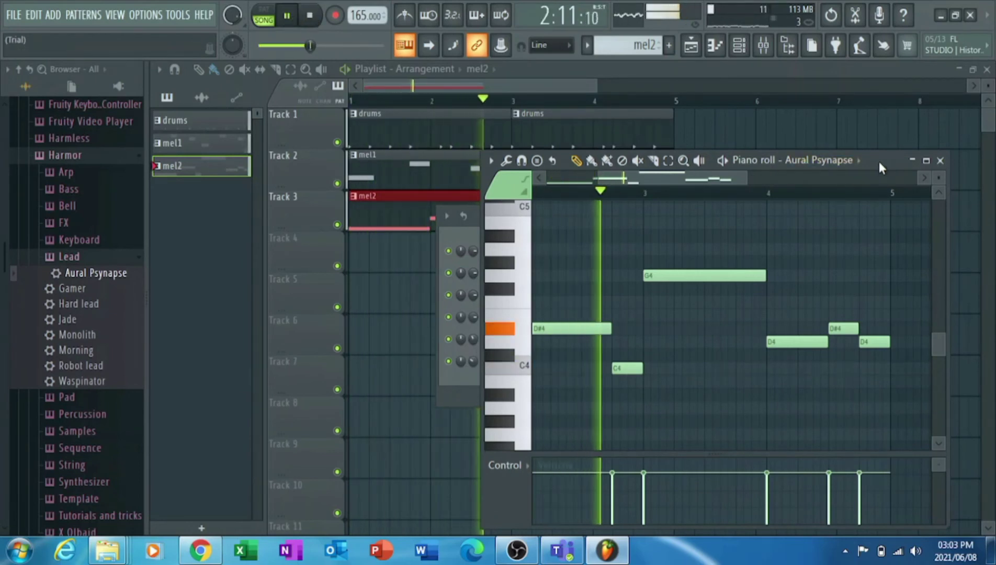
pyautogui.moveTo(466, 354); pyautogui.dragTo(466, 361)
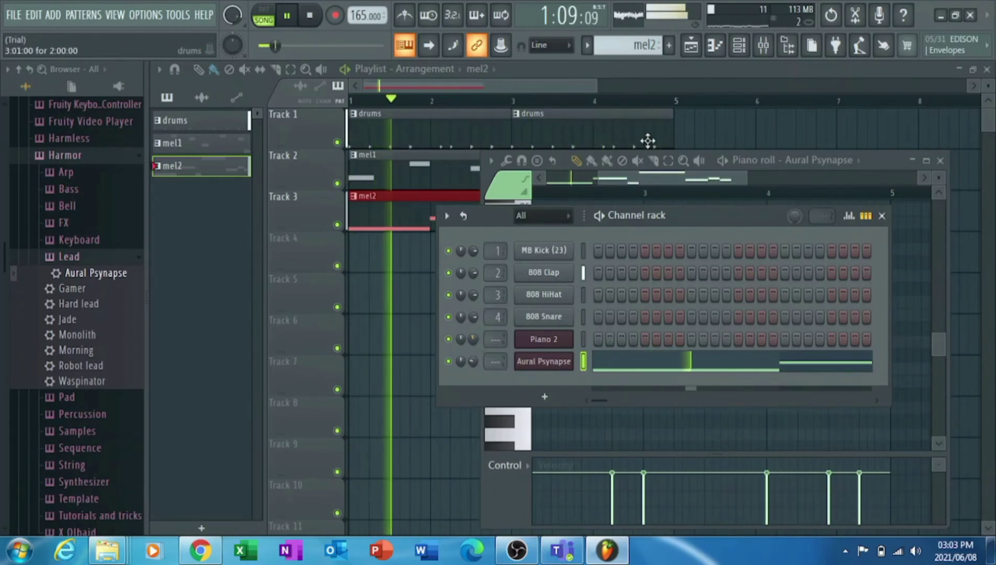
# Create a new pattern named mel3 and place it on Track 4 at bar 1.
pyautogui.click(586, 177)
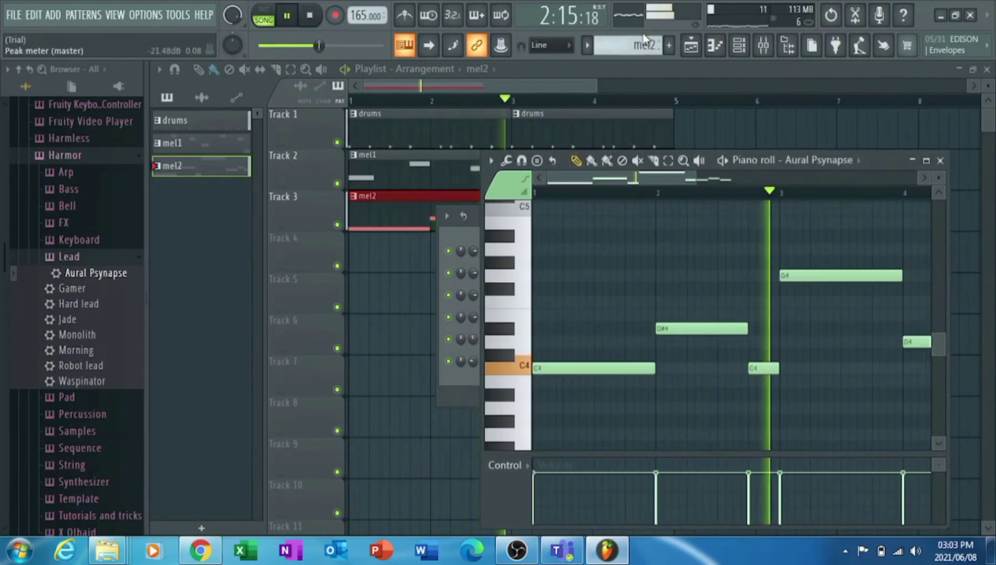
pyautogui.click(669, 44)
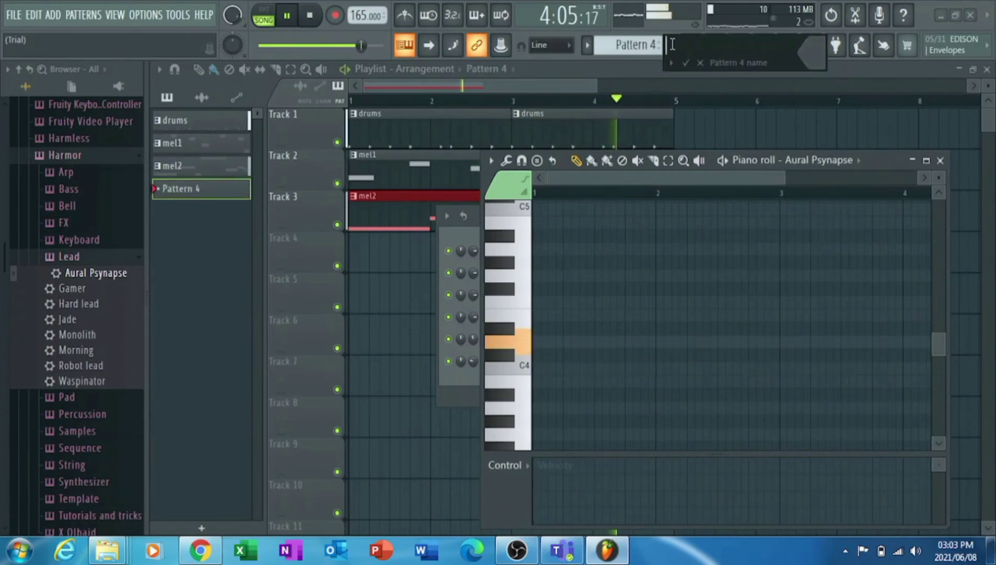
pyautogui.write('mel3')
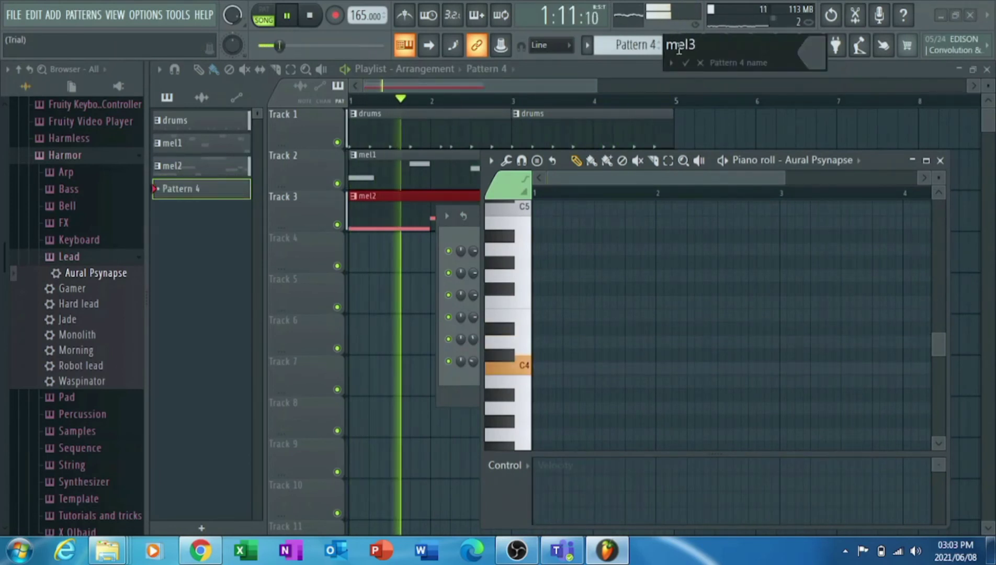
pyautogui.press('Return')
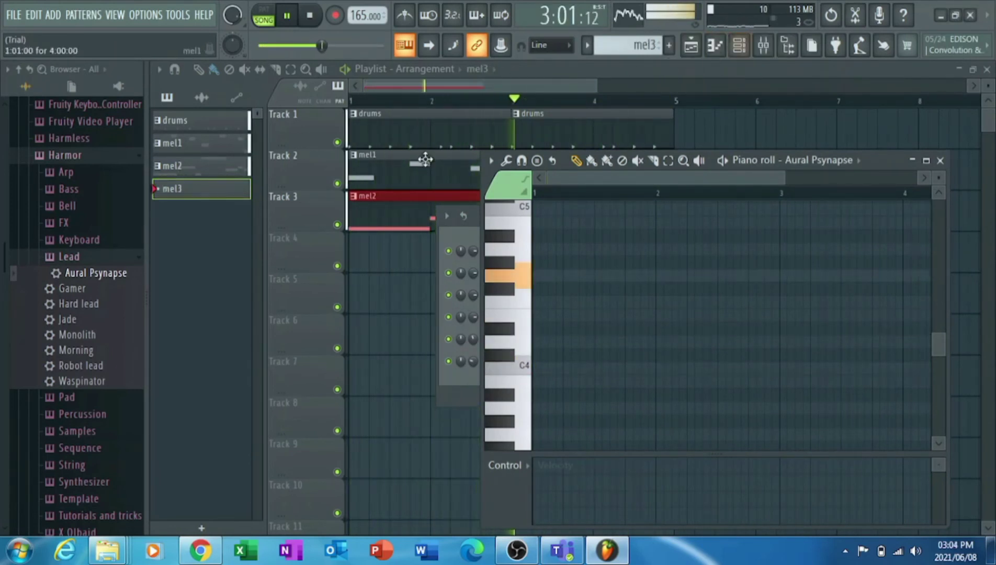
pyautogui.click(386, 256)
pyautogui.moveTo(387, 256); pyautogui.dragTo(363, 256)
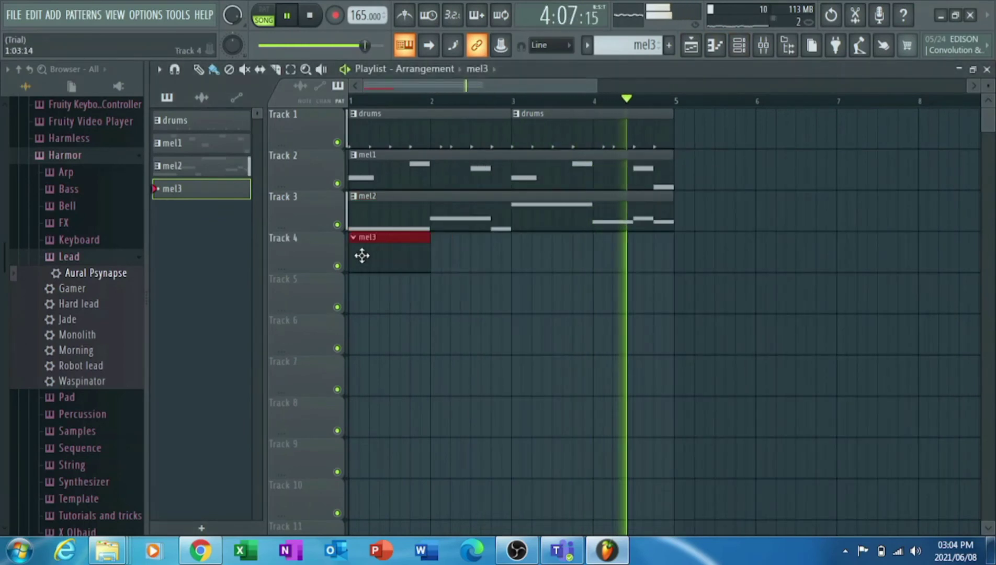
pyautogui.press('space')
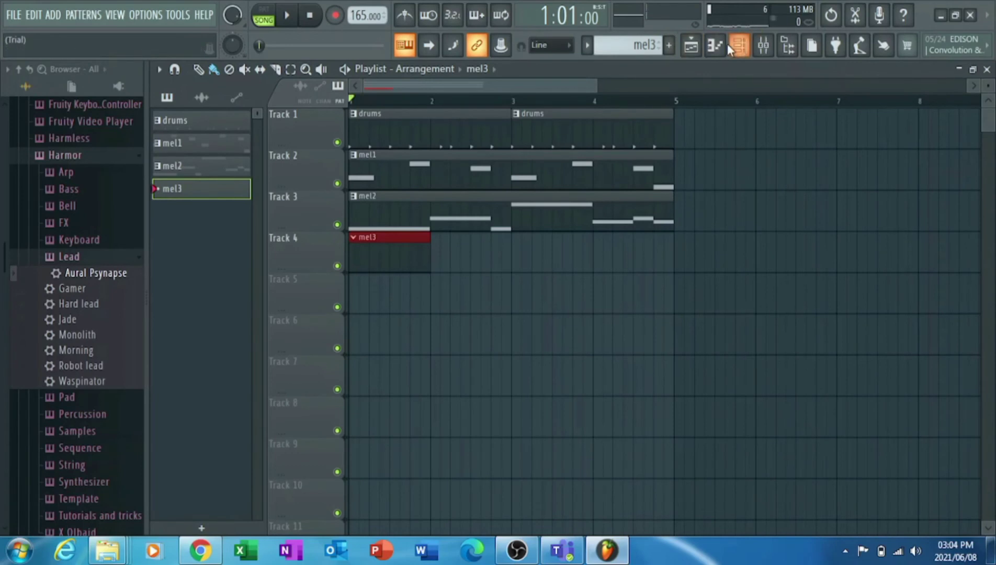
# Open the Piano 2 channel's piano roll for the mel3 pattern.
pyautogui.click(738, 46)
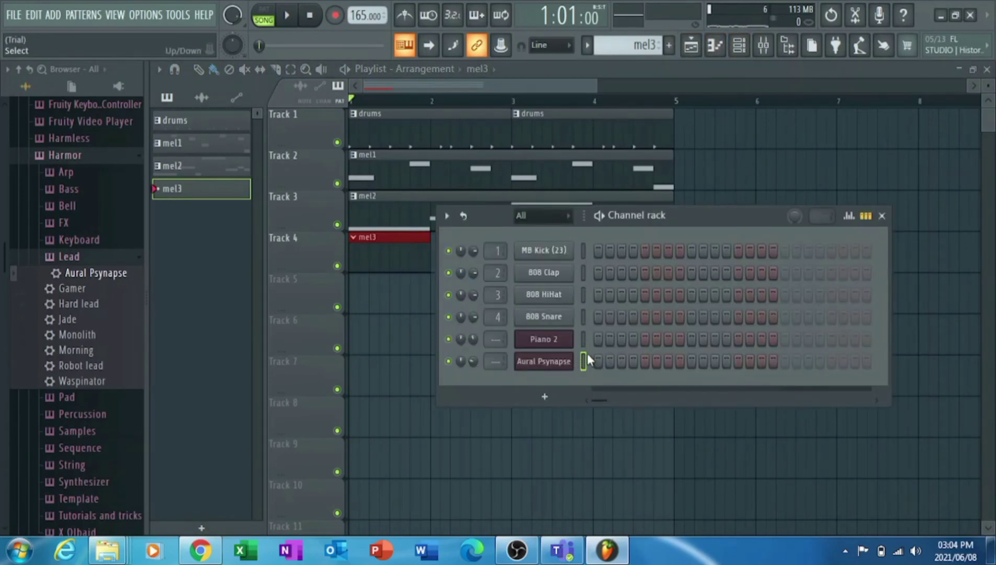
pyautogui.rightClick(562, 345)
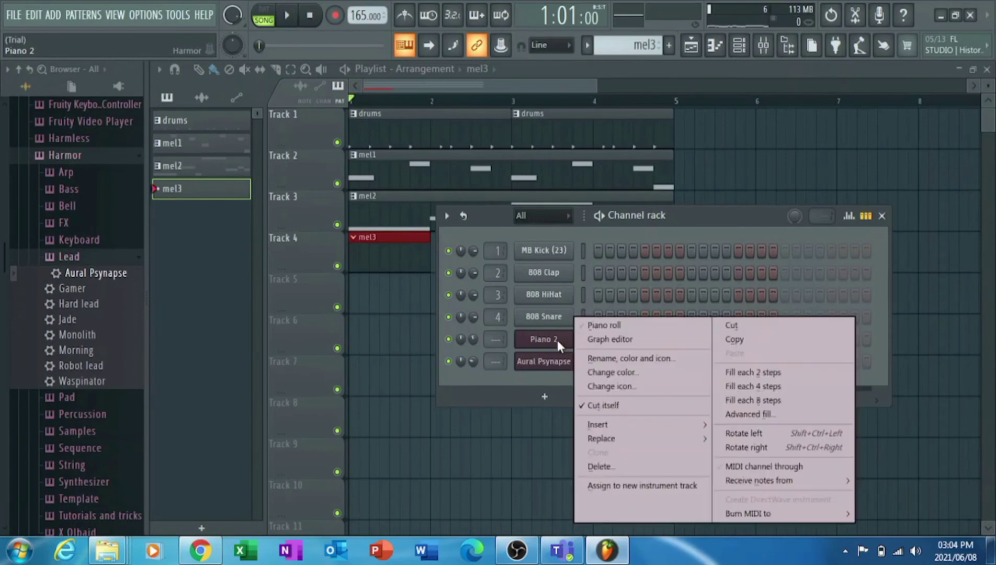
pyautogui.click(595, 322)
pyautogui.press('space')
# Draw a run of four C6 notes at the start of the melody.
pyautogui.press('space')
pyautogui.scroll(5, 633, 324)
pyautogui.moveTo(582, 333)
pyautogui.mouseDown()
pyautogui.moveTo(600, 307)
pyautogui.moveTo(595, 331)
pyautogui.moveTo(601, 317)
pyautogui.moveTo(532, 318)
pyautogui.mouseUp()
pyautogui.press('space')
pyautogui.press('space')
pyautogui.click(563, 317)
pyautogui.press('space')
pyautogui.click(600, 317)
pyautogui.press('space')
pyautogui.press('space')
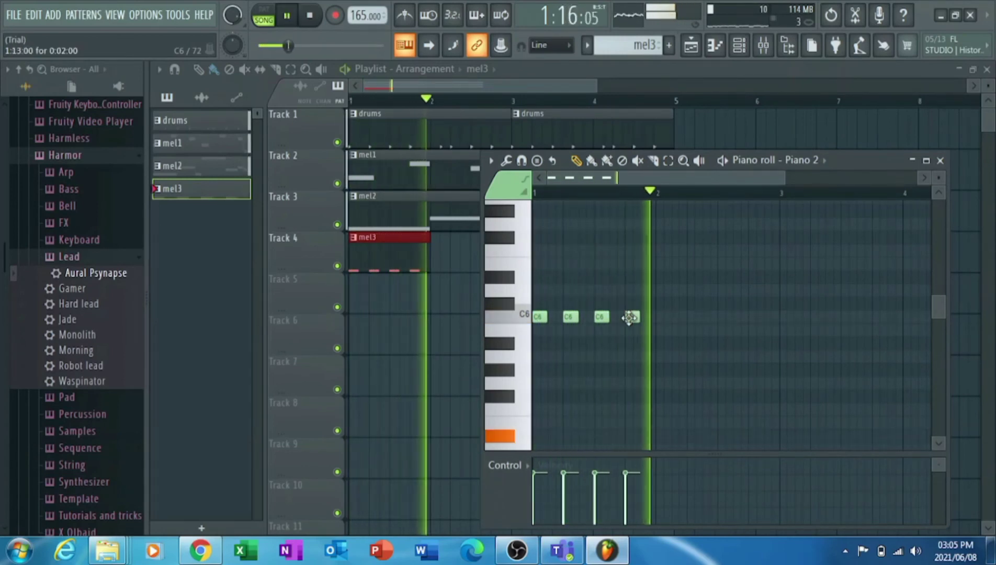
# Add a G5 note, move the fourth C6 to D#6, and place a D6 in bar 2.
pyautogui.press('space')
pyautogui.click(630, 316)
pyautogui.click(629, 383)
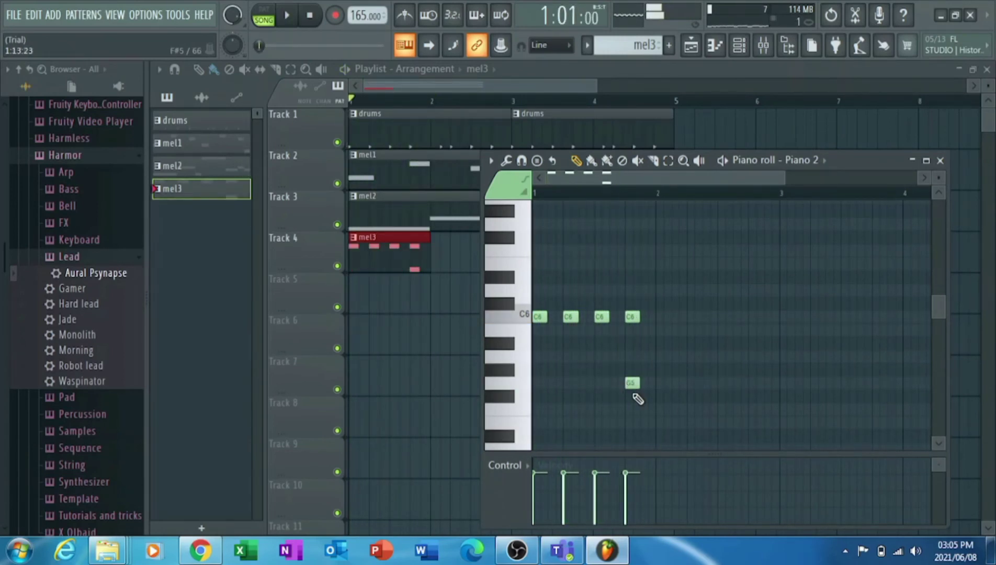
pyautogui.moveTo(631, 315)
pyautogui.mouseDown()
pyautogui.moveTo(684, 260)
pyautogui.moveTo(658, 271)
pyautogui.moveTo(691, 289)
pyautogui.moveTo(689, 316)
pyautogui.mouseUp()
pyautogui.press('space')
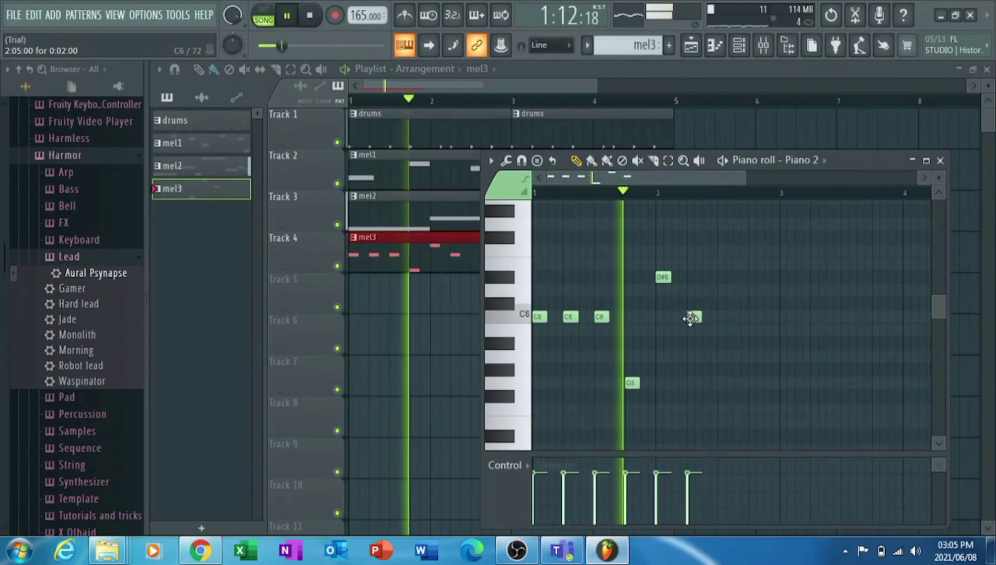
pyautogui.press('space')
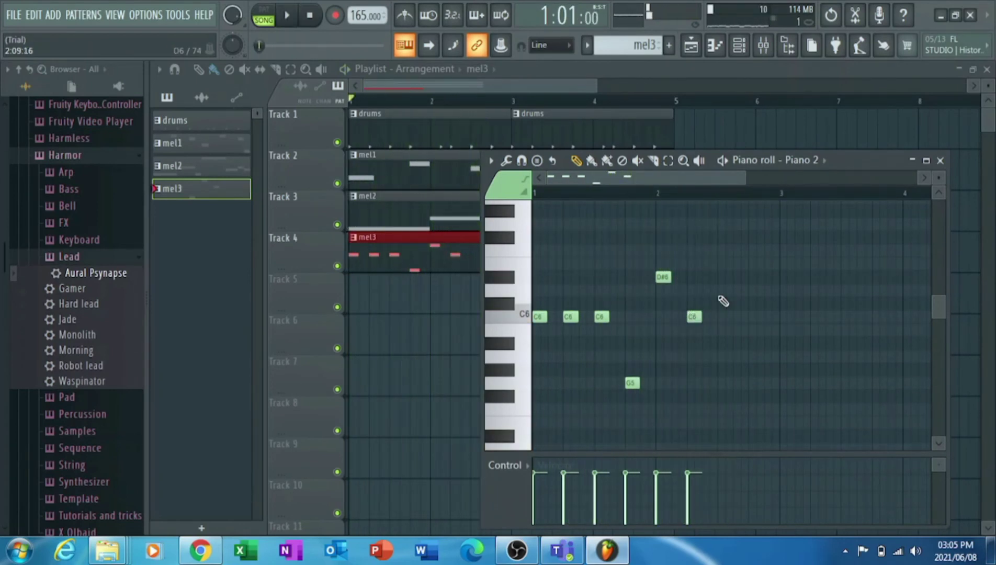
pyautogui.click(727, 290)
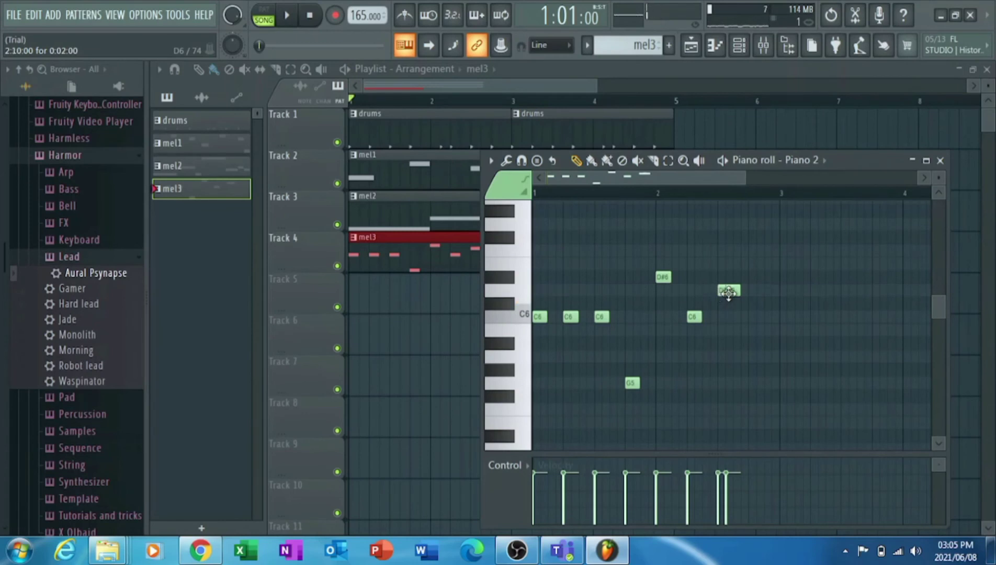
pyautogui.moveTo(730, 291); pyautogui.dragTo(725, 290)
pyautogui.press('space')
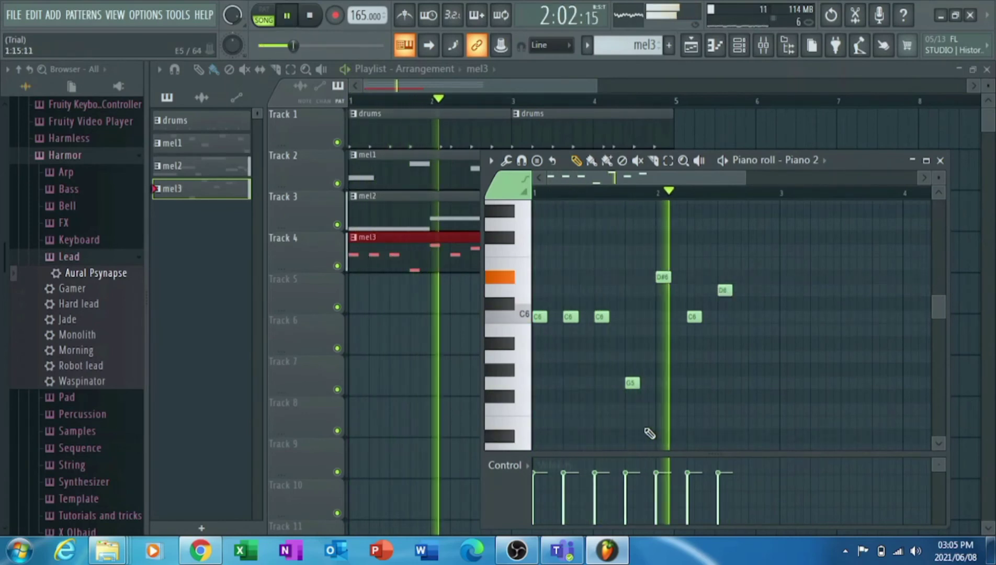
pyautogui.press('space')
# Raise the G5 note to D#6 and add another C6 after the D6.
pyautogui.moveTo(632, 382); pyautogui.dragTo(623, 257)
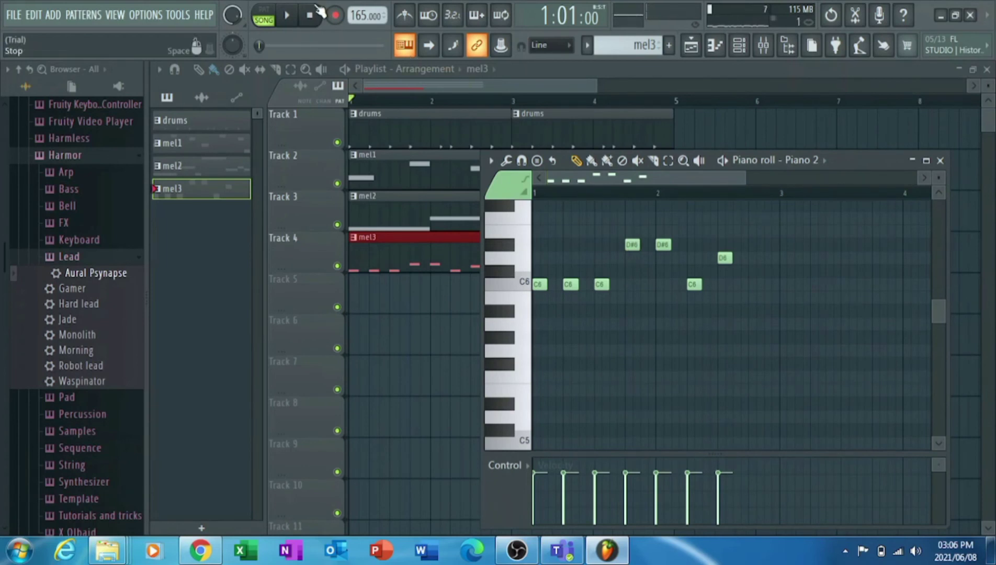
pyautogui.press('space')
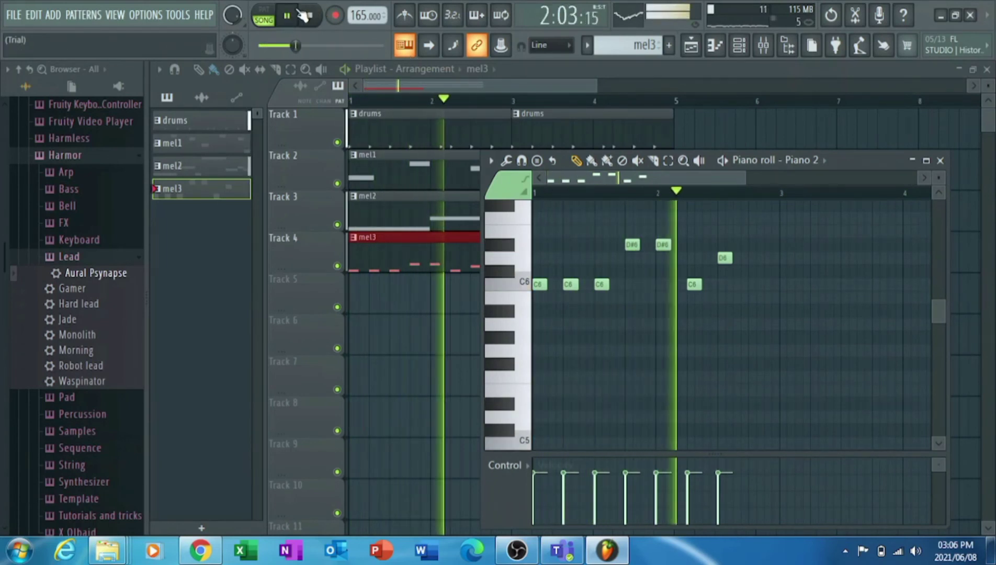
pyautogui.press('space')
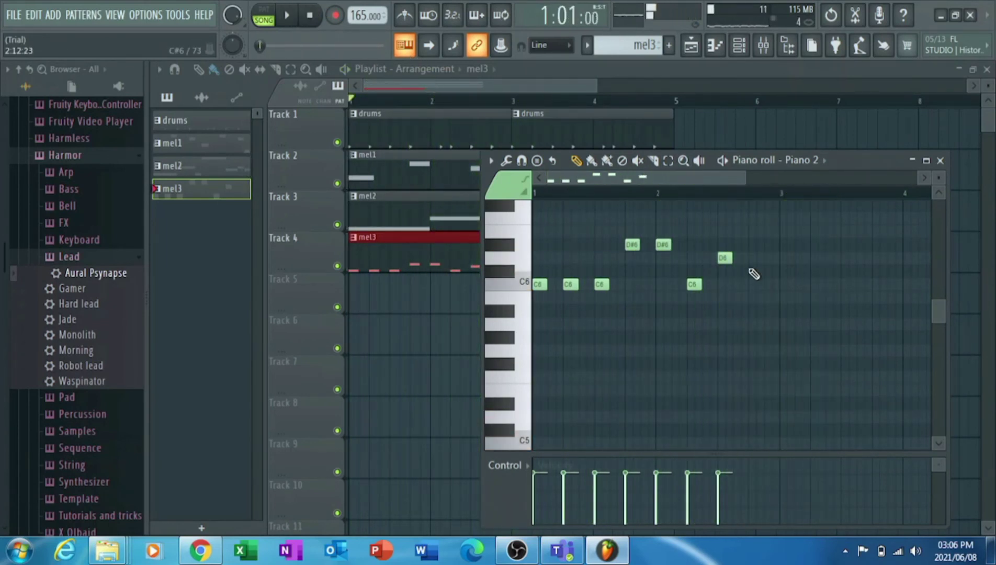
pyautogui.click(751, 285)
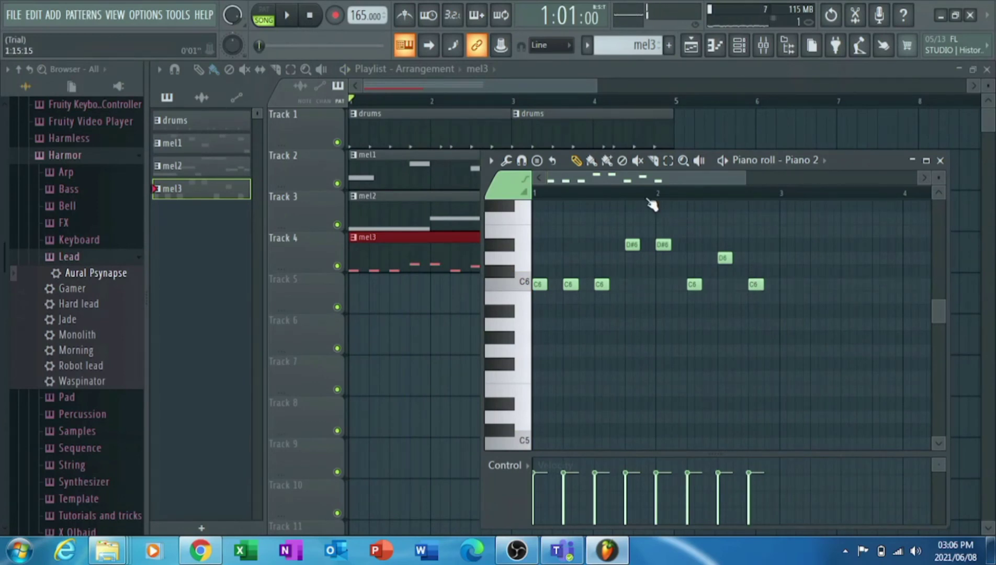
pyautogui.press('space')
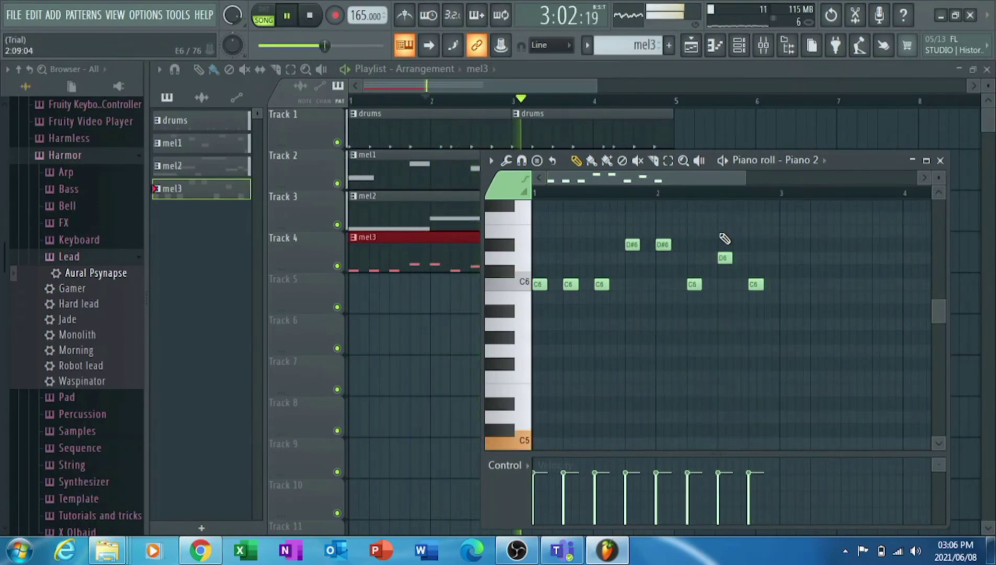
pyautogui.press('space')
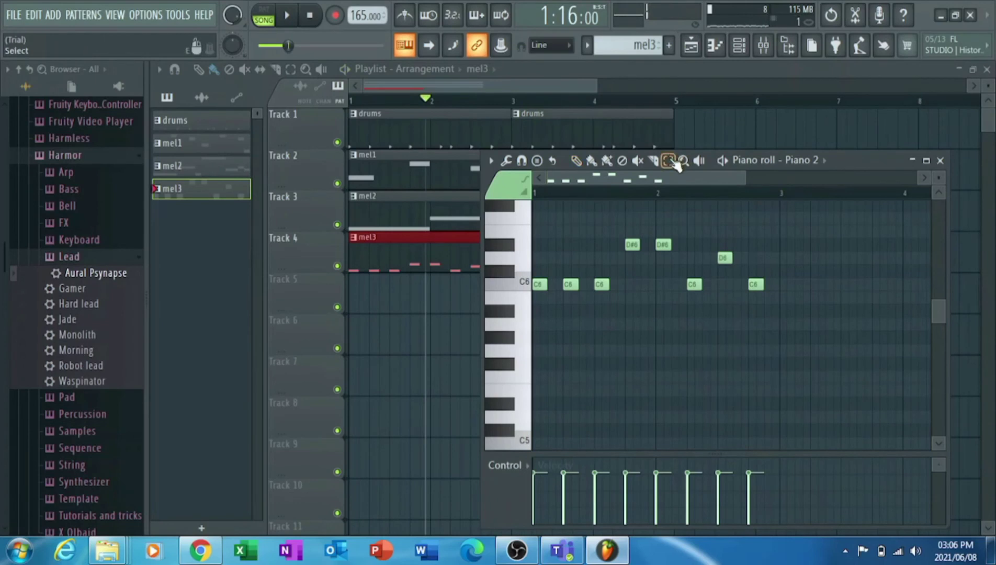
# Select all melody notes and copy them to start at bar 3, then play it back.
pyautogui.moveTo(796, 240); pyautogui.dragTo(553, 300)
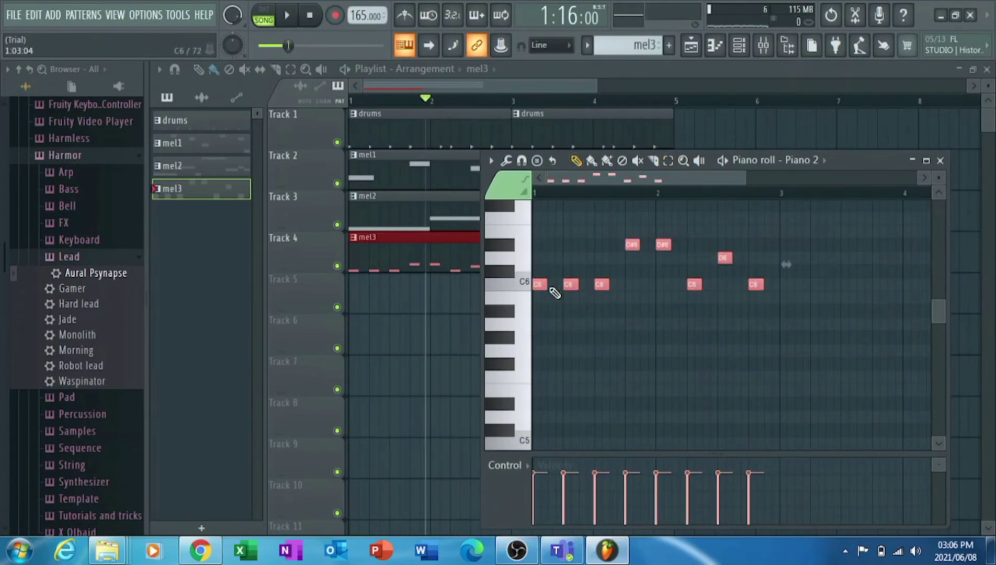
pyautogui.moveTo(541, 285); pyautogui.dragTo(790, 279)
pyautogui.press('space')
pyautogui.press('space')
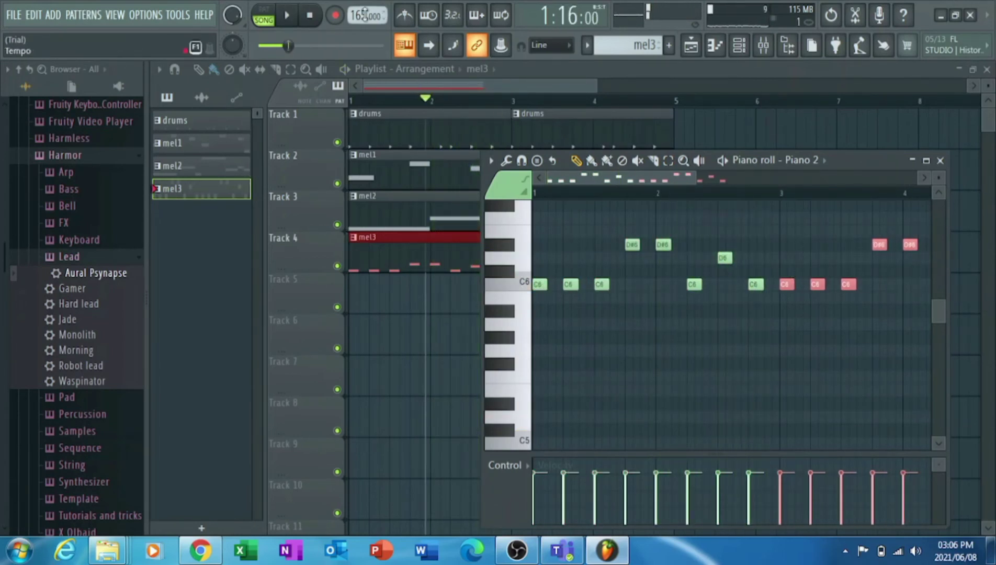
pyautogui.press('space')
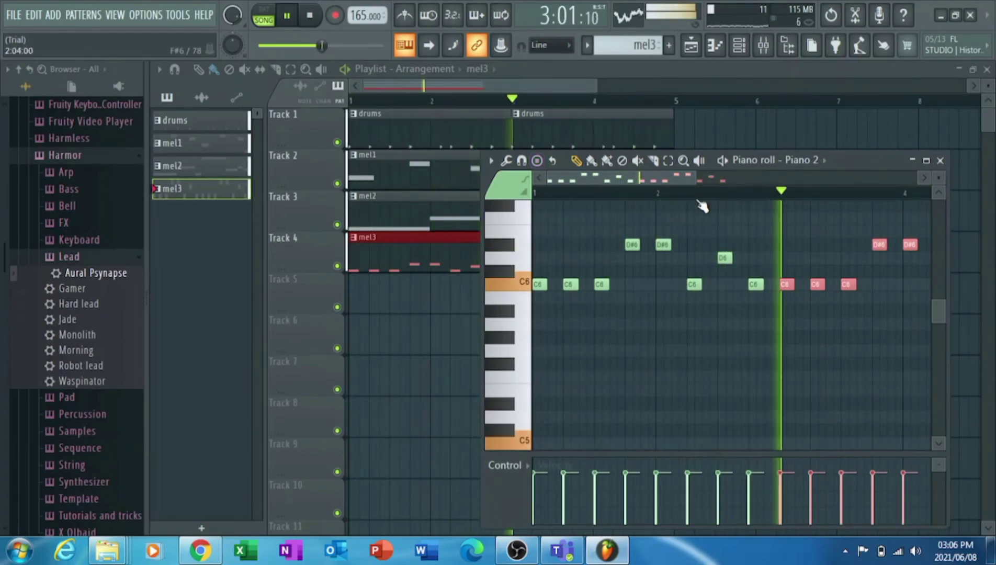
# Add a fifth, empty pattern and name it 'hi hats'.
pyautogui.click(738, 45)
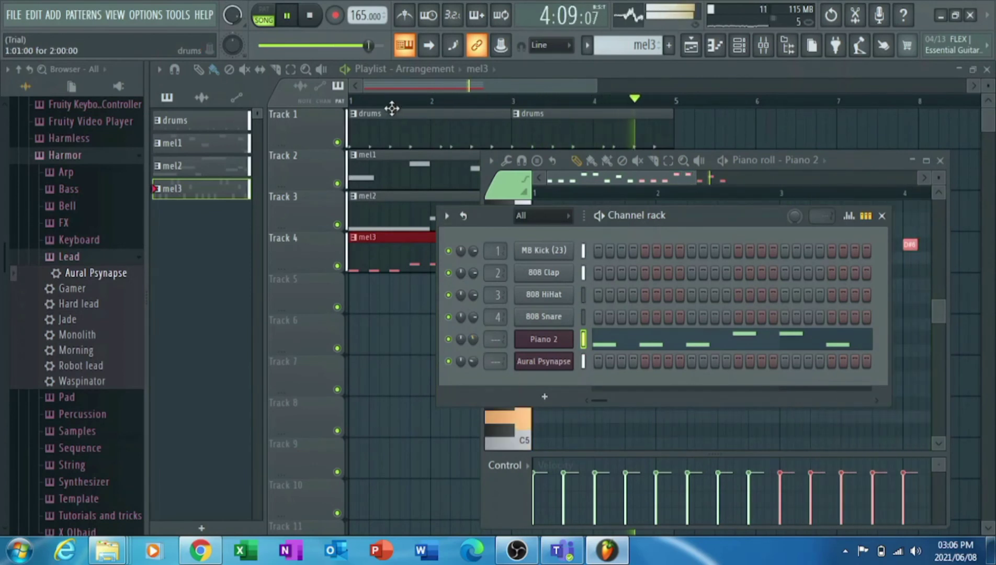
pyautogui.press('space')
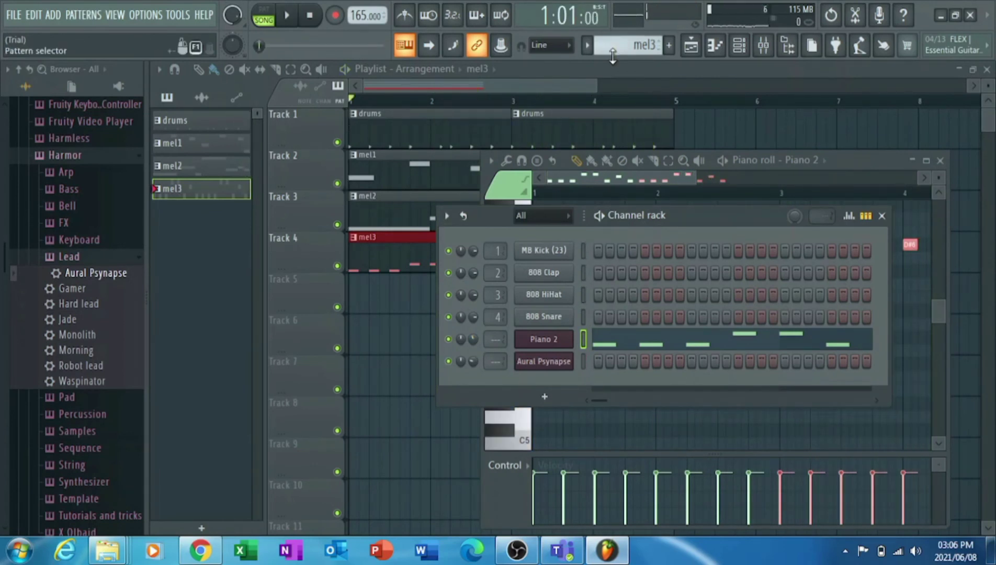
pyautogui.click(671, 46)
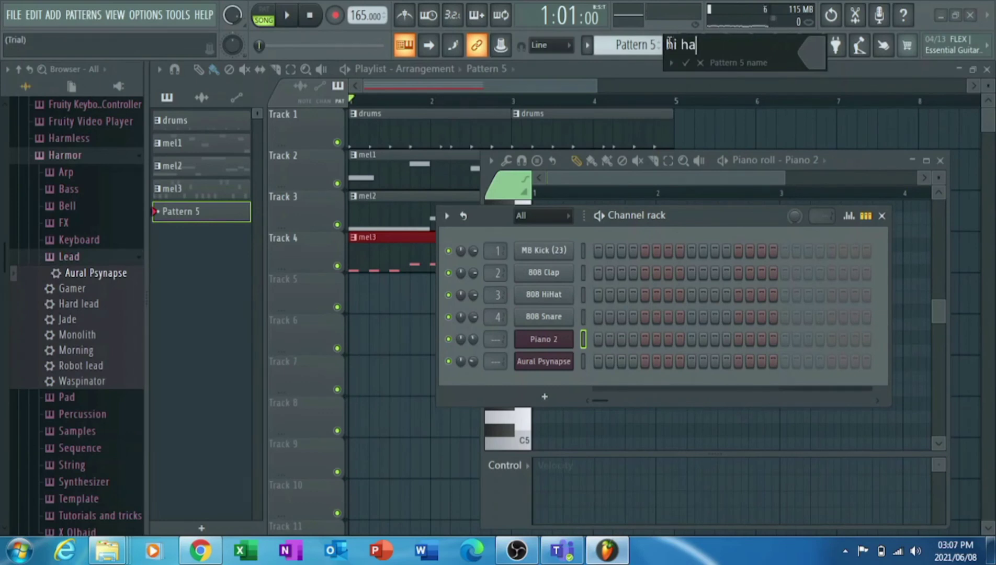
pyautogui.write('hi hats')
pyautogui.press('Return')
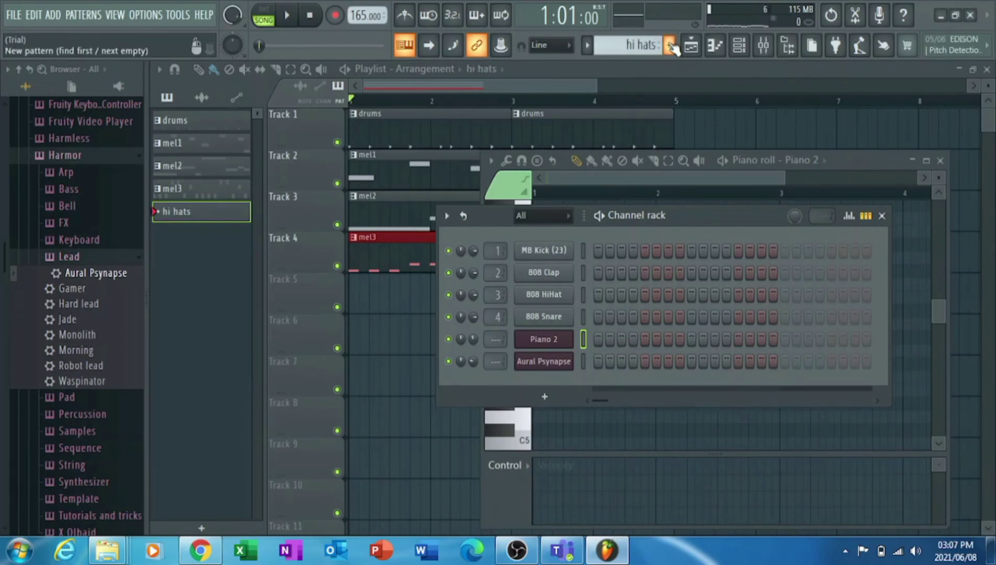
# Select the 808 HiHat channel and place the hi hats clip on Track 5 at bar 1.
pyautogui.click(747, 53)
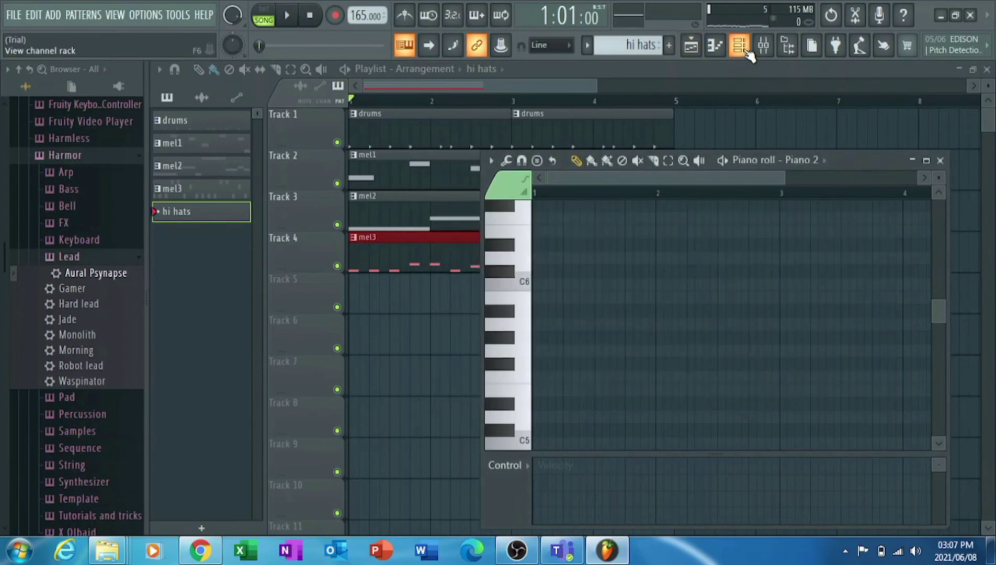
pyautogui.click(748, 51)
pyautogui.click(583, 295)
pyautogui.press('space')
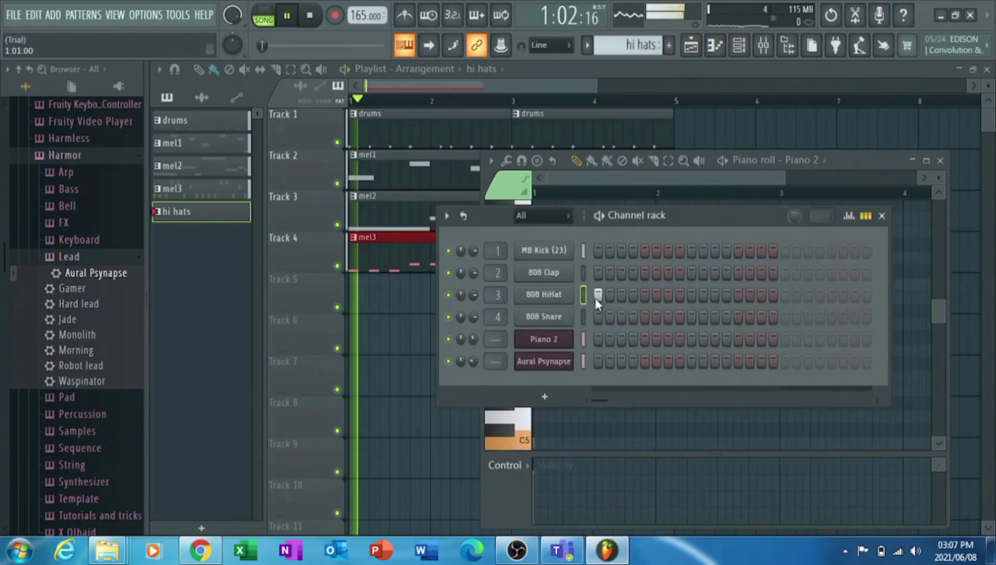
pyautogui.press('space')
pyautogui.moveTo(384, 314); pyautogui.dragTo(313, 298)
# Rework the hi-hat steps: turn off step 2, turn on steps 3, 5 and 6.
pyautogui.click(738, 47)
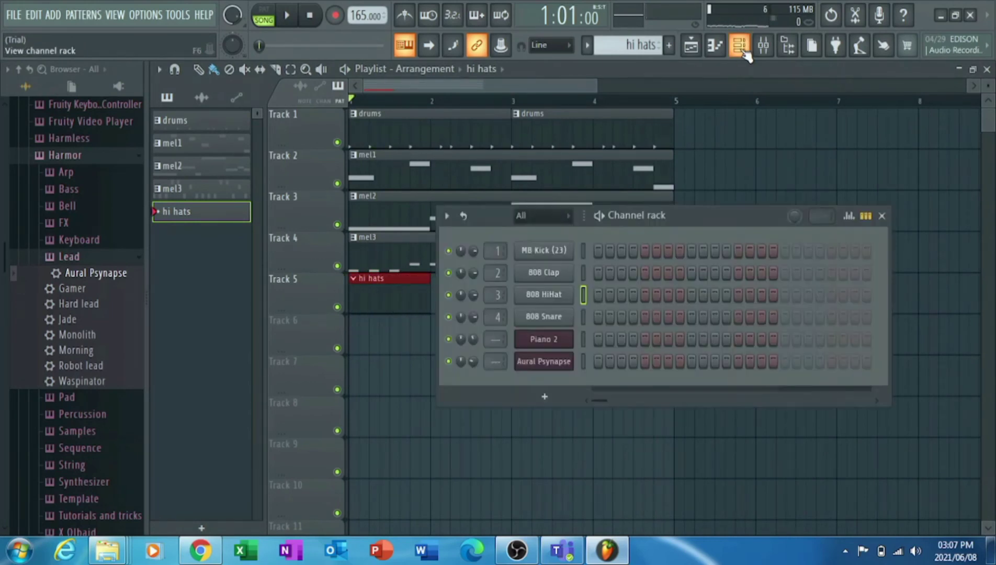
pyautogui.press('space')
pyautogui.click(609, 295)
pyautogui.press('space')
pyautogui.click(621, 295)
pyautogui.press('space')
pyautogui.click(644, 295)
pyautogui.click(656, 294)
pyautogui.press('space')
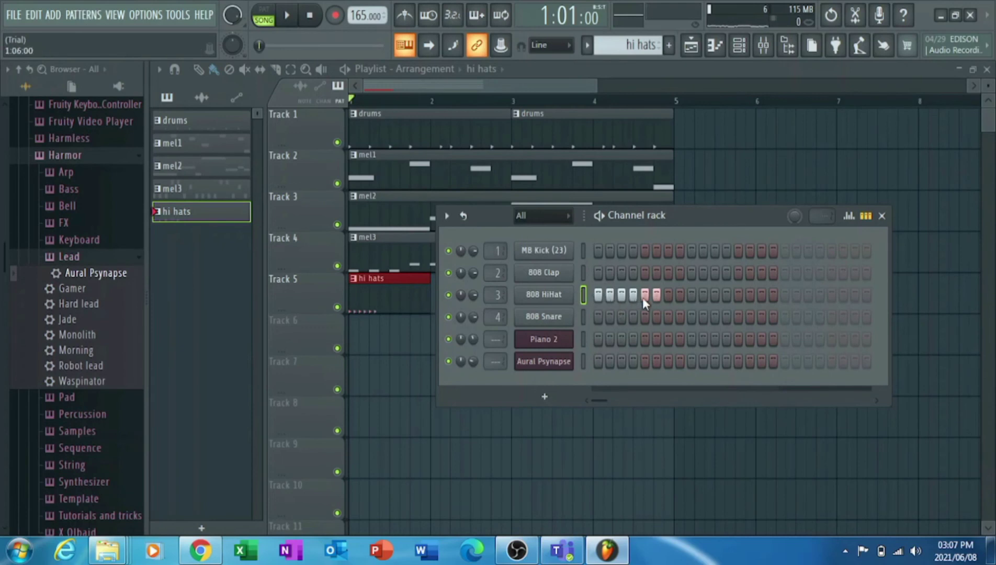
# Fill the rest of the 808 HiHat row with steps and add extra hits.
pyautogui.moveTo(663, 295)
pyautogui.mouseDown()
pyautogui.moveTo(780, 293)
pyautogui.moveTo(914, 311)
pyautogui.mouseUp()
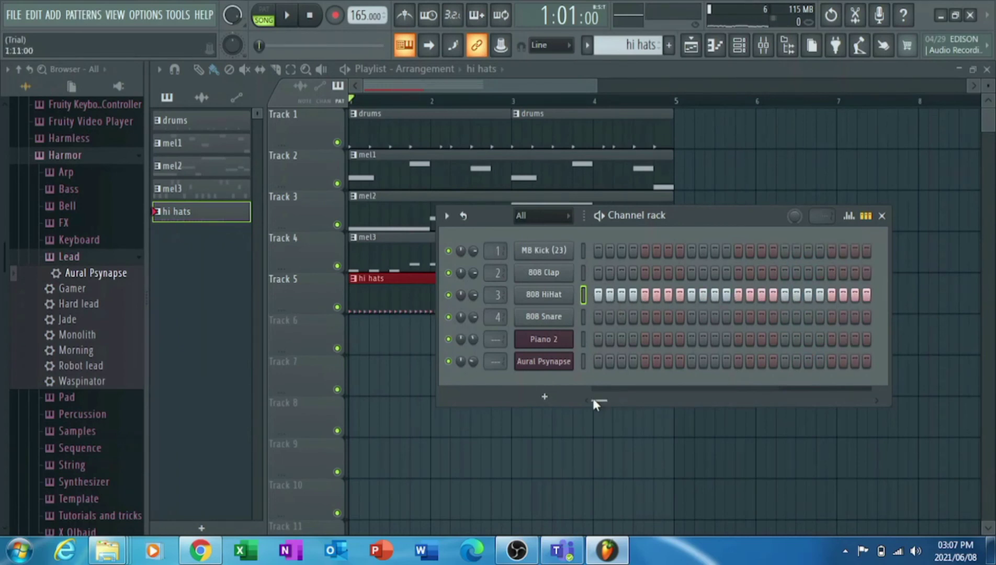
pyautogui.press('space')
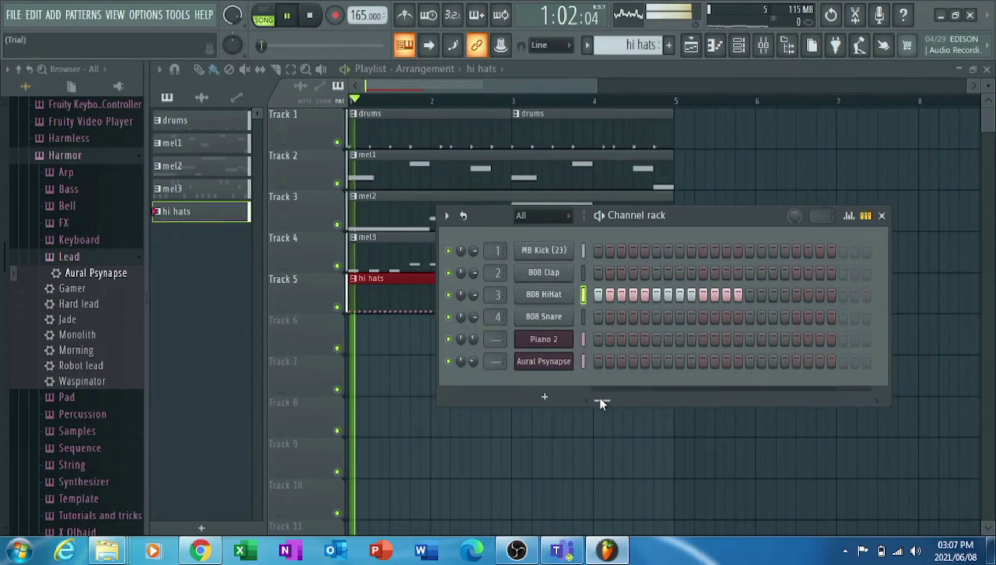
pyautogui.click(759, 297)
pyautogui.press('space')
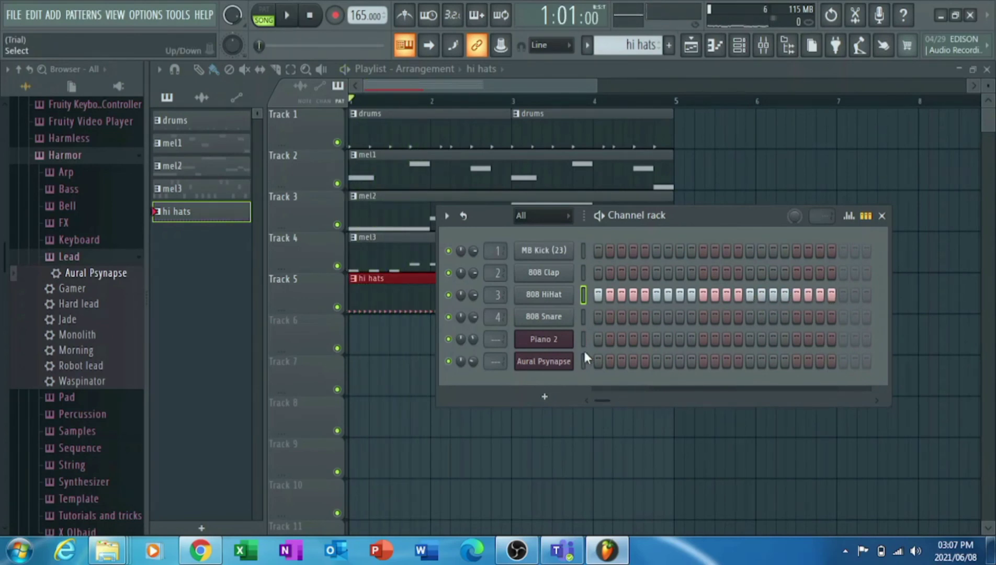
pyautogui.moveTo(610, 400); pyautogui.dragTo(574, 389)
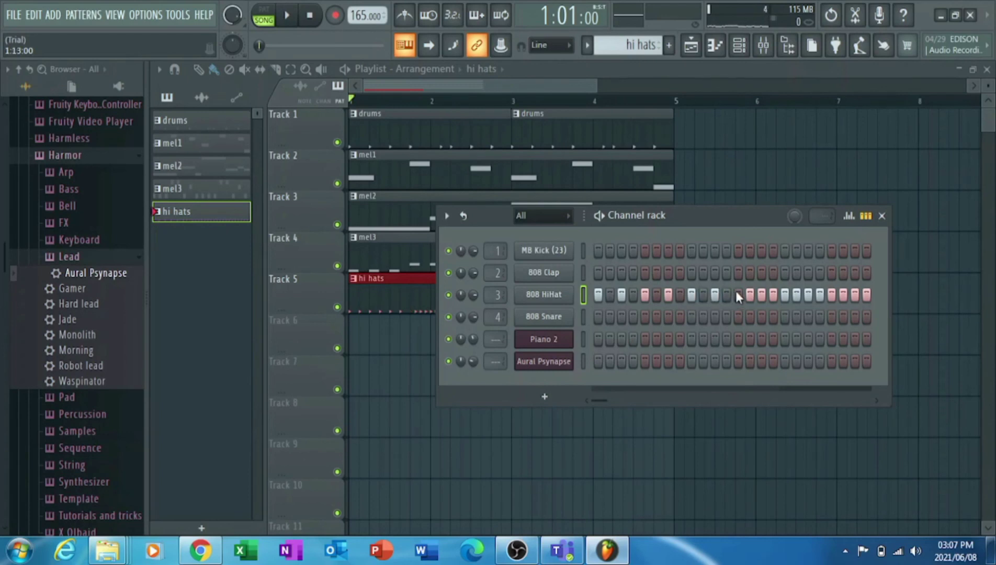
pyautogui.click(784, 294)
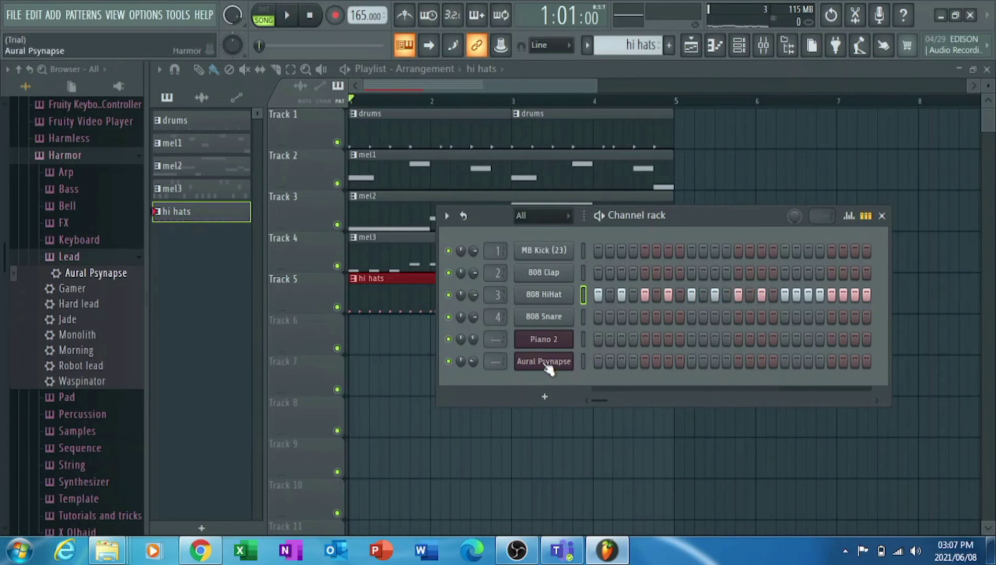
# Play the song, add a hi-hat hit on step 12 and remove a stray snare hit.
pyautogui.press('space')
pyautogui.press('space')
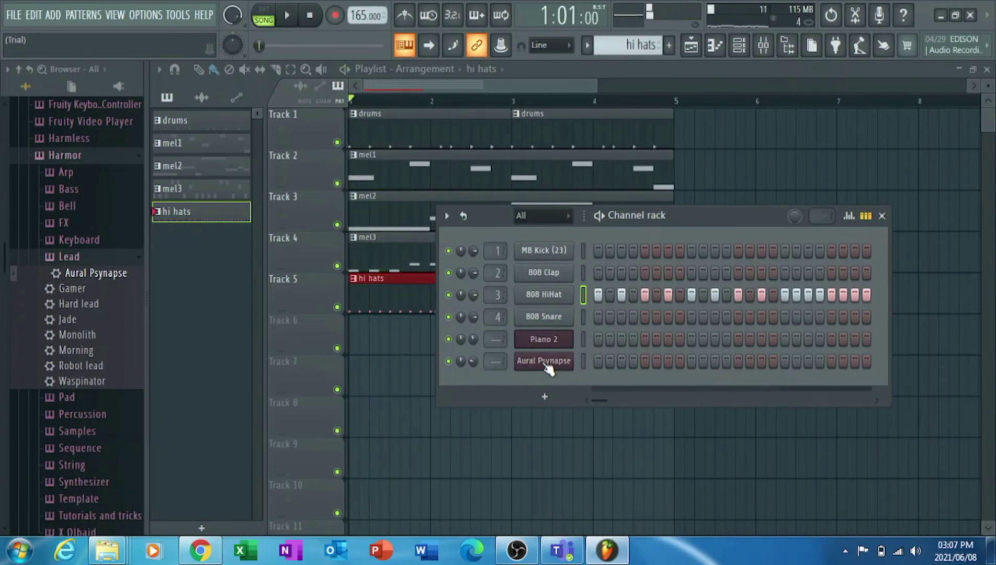
pyautogui.press('space')
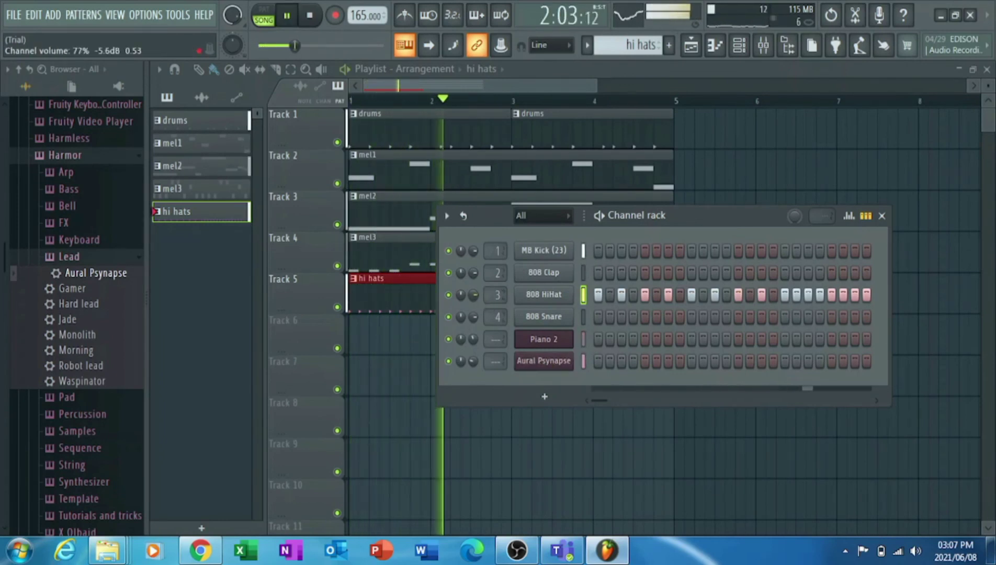
pyautogui.press('space')
pyautogui.scroll(-3, 473, 294)
pyautogui.press('space')
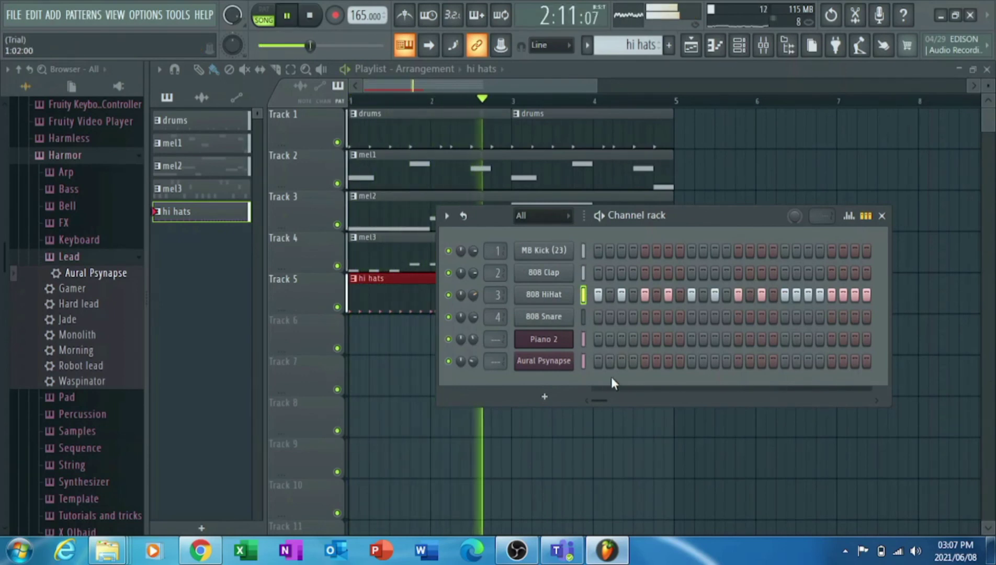
pyautogui.press('space')
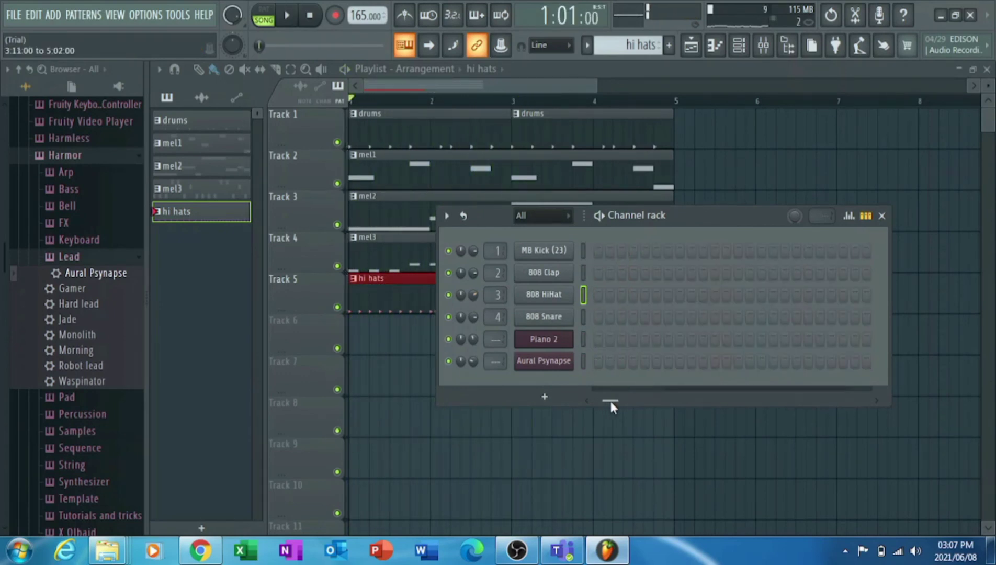
pyautogui.moveTo(613, 401); pyautogui.dragTo(601, 400)
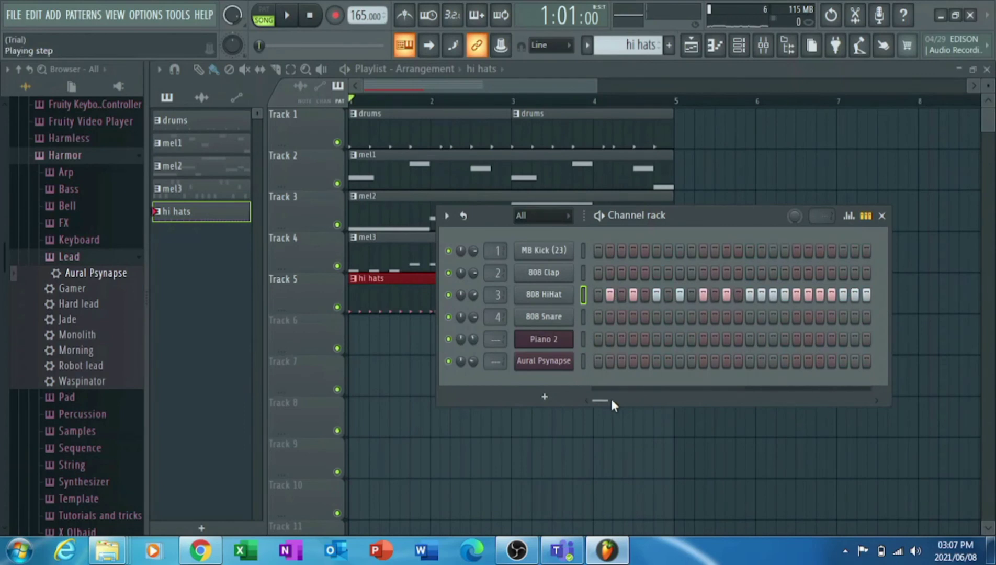
pyautogui.click(761, 295)
pyautogui.click(761, 315)
pyautogui.click(760, 314)
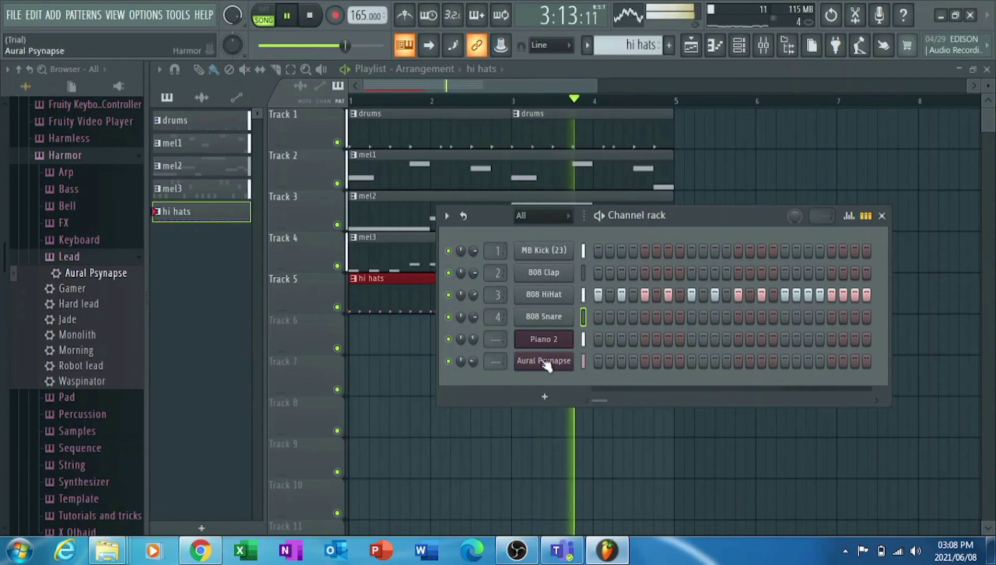
pyautogui.press('space')
# Place a second hi hats clip on Track 5 at bar 3 and preview it.
pyautogui.moveTo(391, 333); pyautogui.dragTo(570, 291)
pyautogui.press('space')
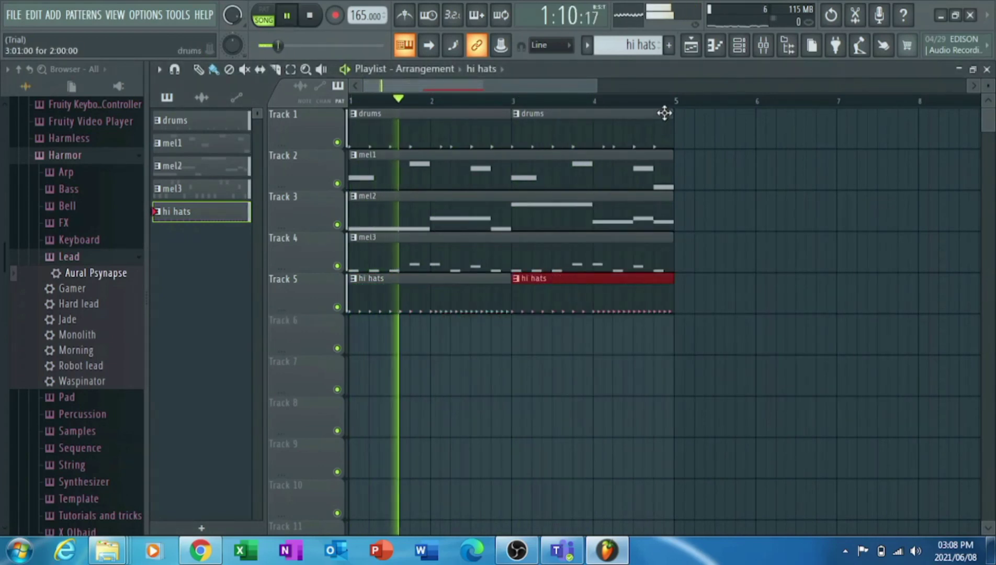
pyautogui.click(738, 45)
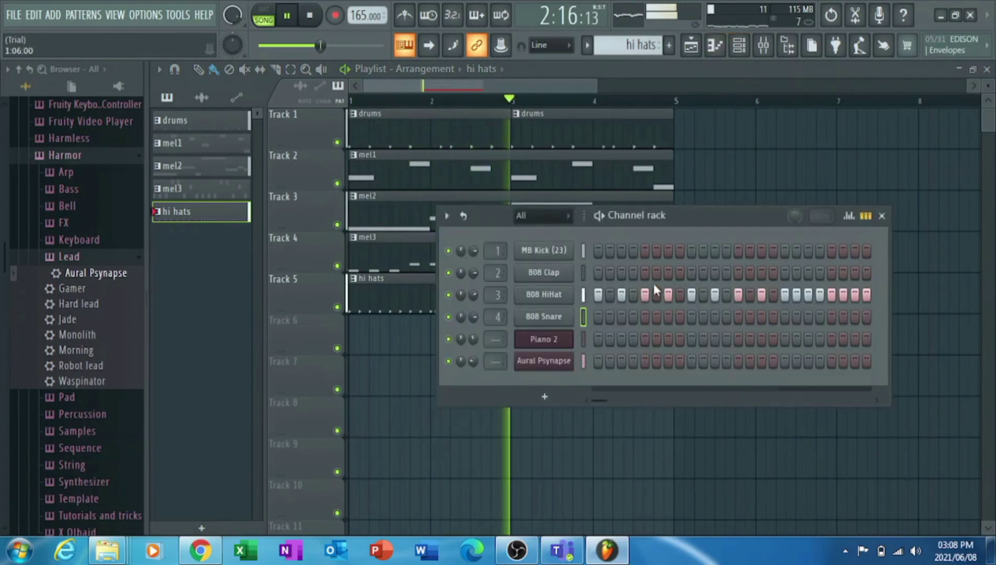
pyautogui.press('space')
# Open the 808 HiHat piano roll and zoom in on the hi-hat notes.
pyautogui.rightClick(567, 299)
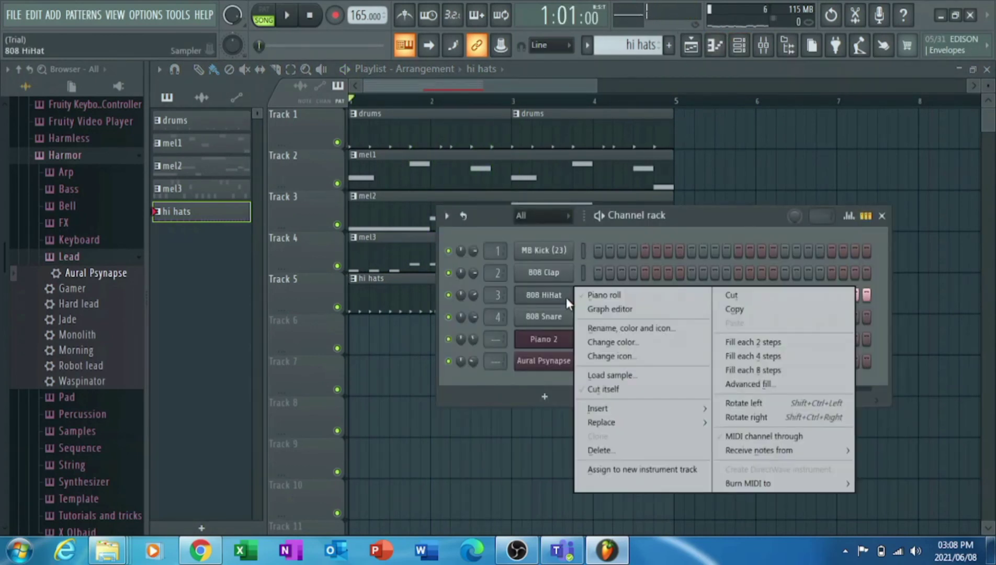
pyautogui.click(589, 298)
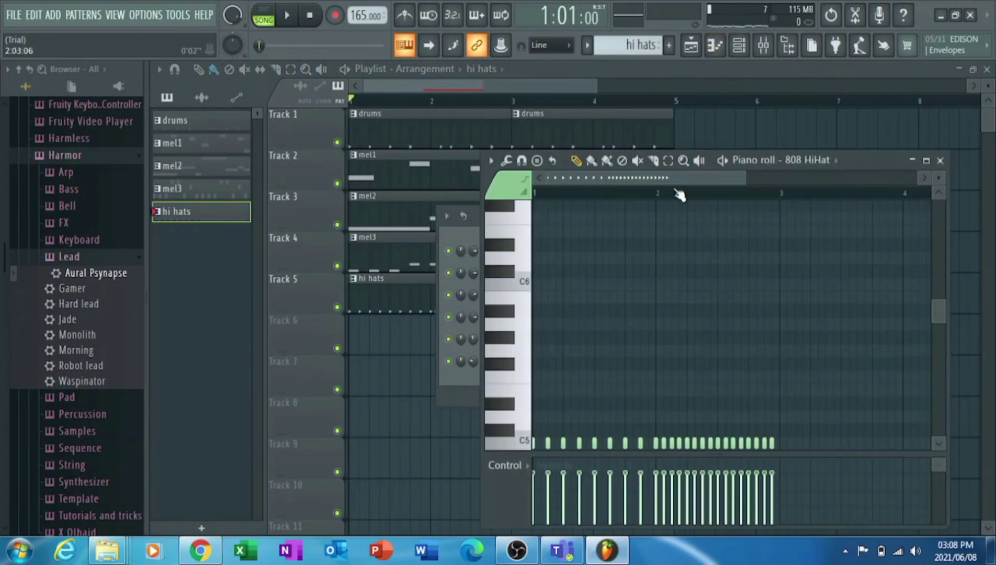
pyautogui.moveTo(939, 310); pyautogui.dragTo(929, 333)
pyautogui.moveTo(745, 177); pyautogui.dragTo(630, 183)
pyautogui.press('space')
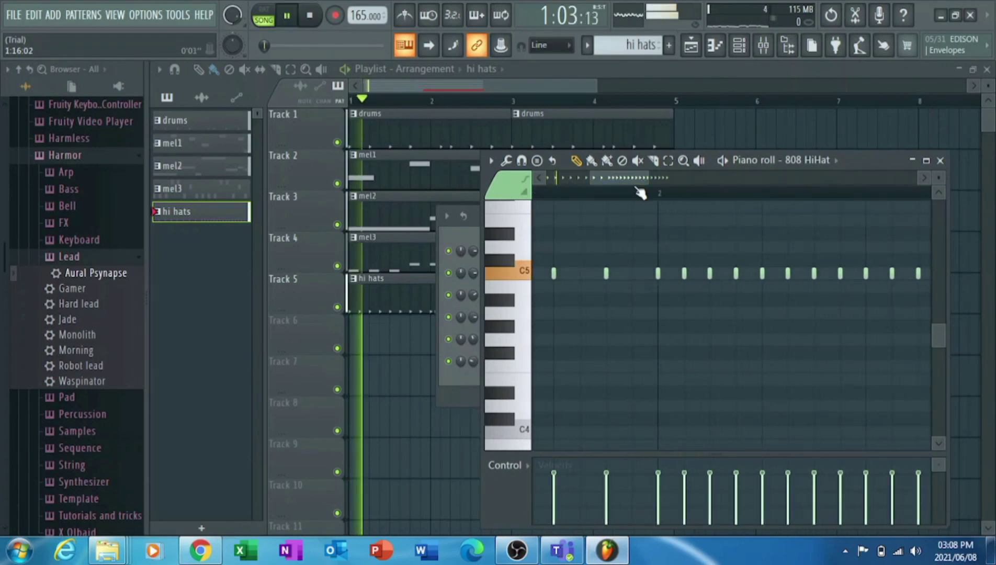
# Lengthen the hi-hat note at bar 2 and chop it into a roll of short hits.
pyautogui.click(671, 271)
pyautogui.press('space')
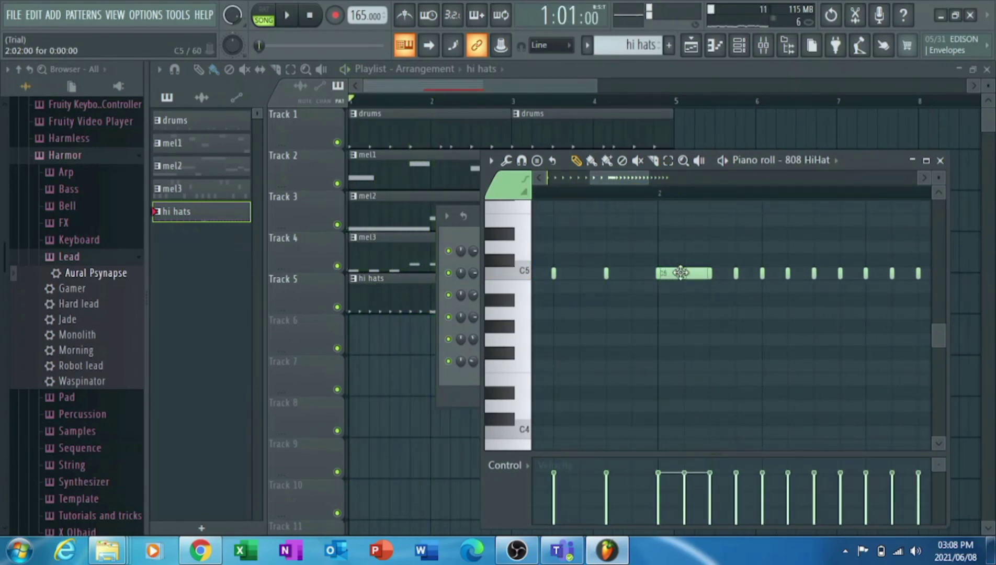
pyautogui.hotkey('ctrl', 'u')
pyautogui.press('space')
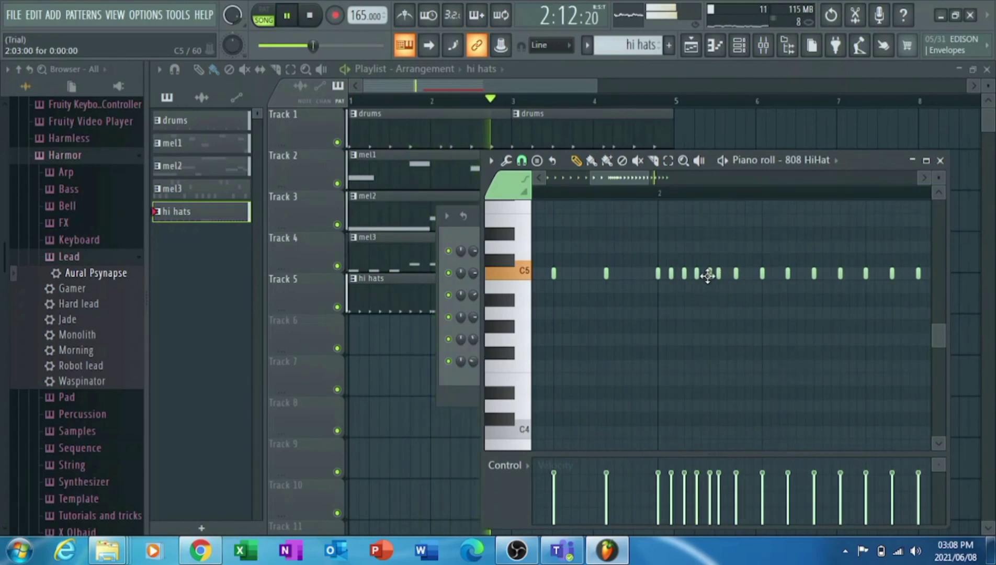
# Add, shift and delete surrounding hi-hat notes, undoing an accidental delete of all notes.
pyautogui.click(725, 273)
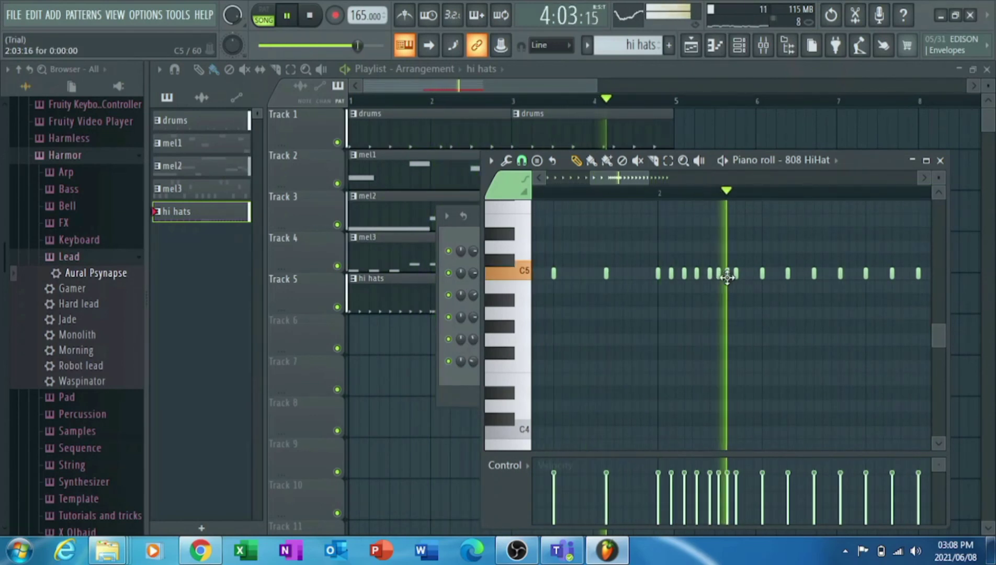
pyautogui.moveTo(726, 277); pyautogui.dragTo(756, 279)
pyautogui.rightClick(753, 278)
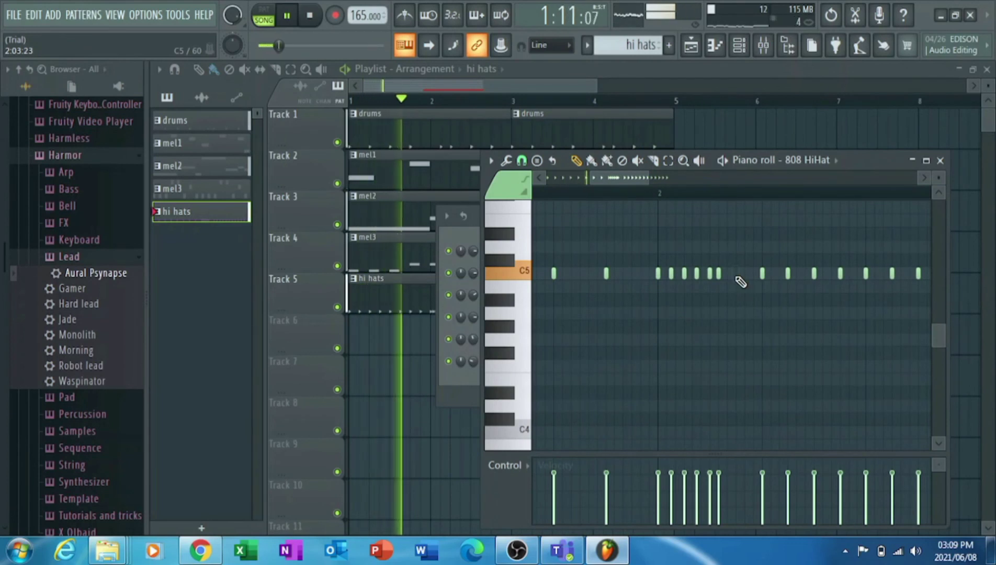
pyautogui.press('Delete')
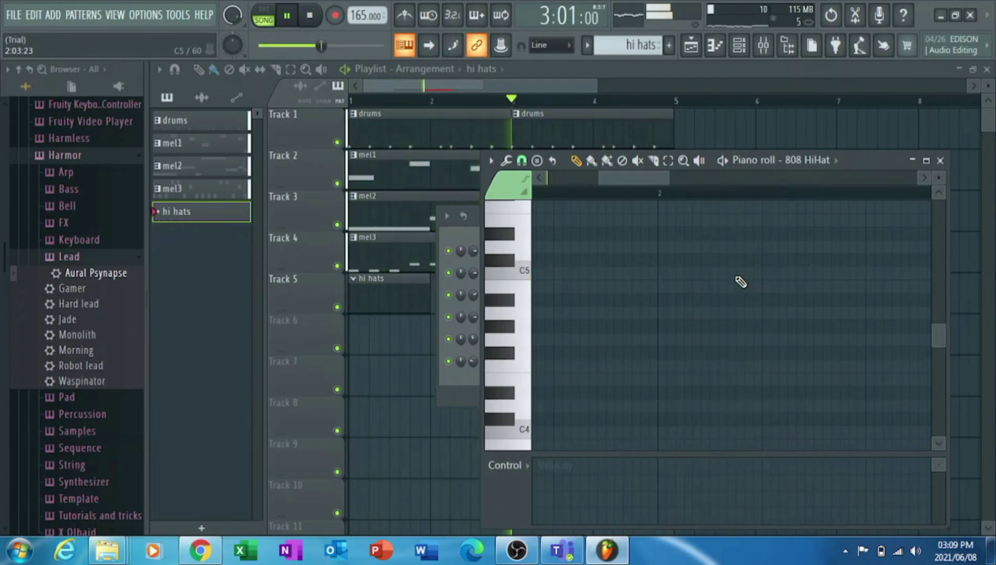
pyautogui.hotkey('ctrl', 'z')
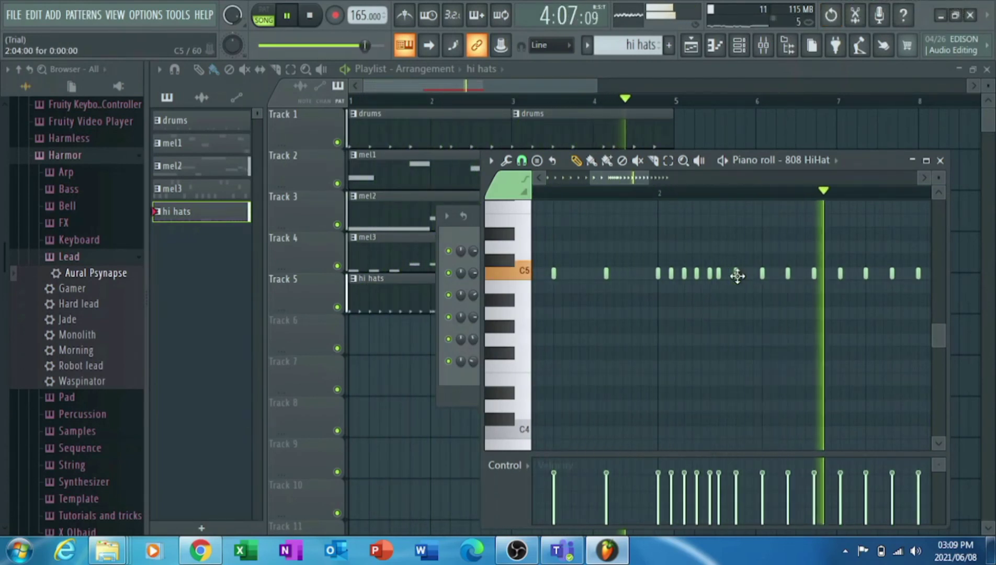
pyautogui.moveTo(738, 276); pyautogui.dragTo(728, 276)
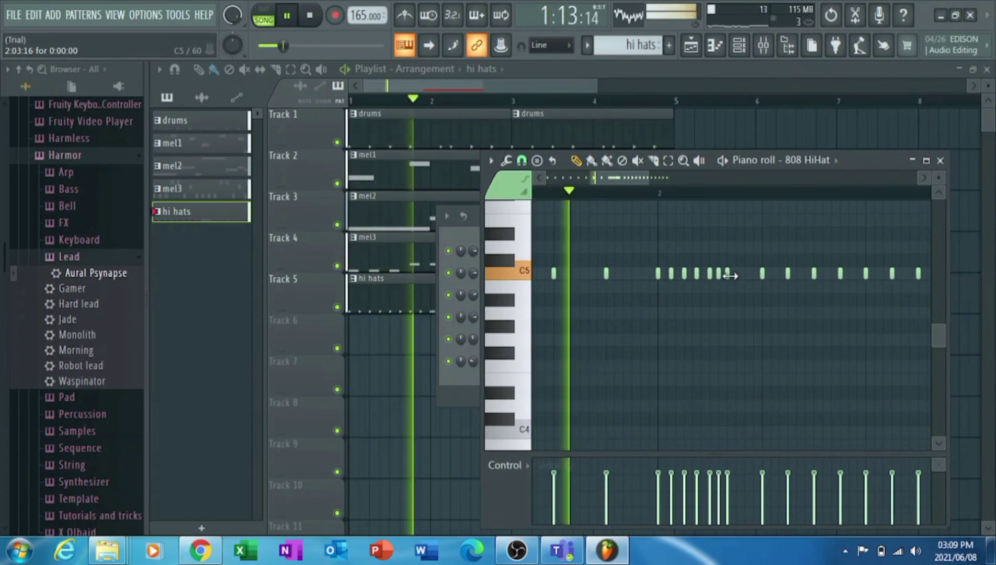
pyautogui.moveTo(730, 276); pyautogui.dragTo(737, 275)
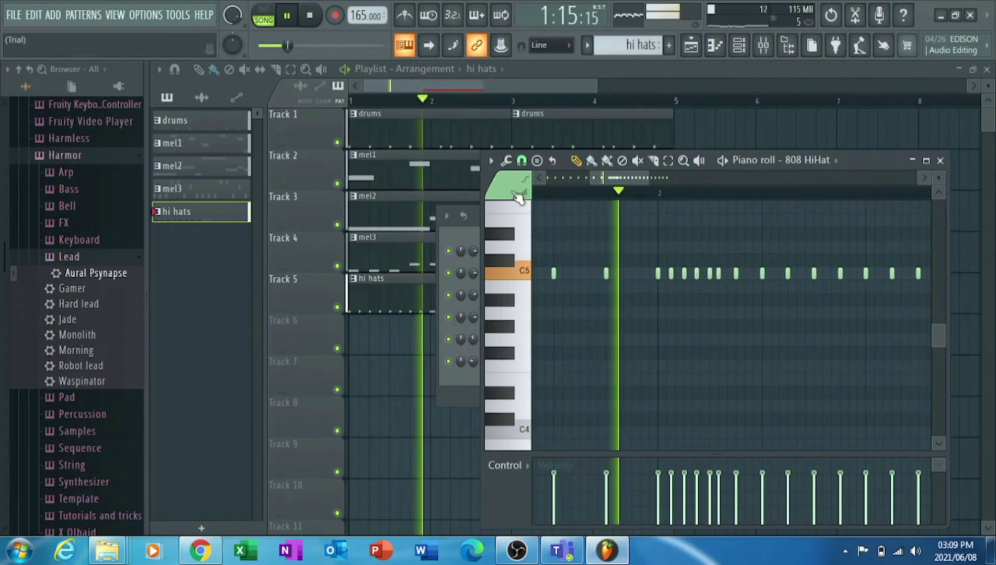
pyautogui.click(429, 101)
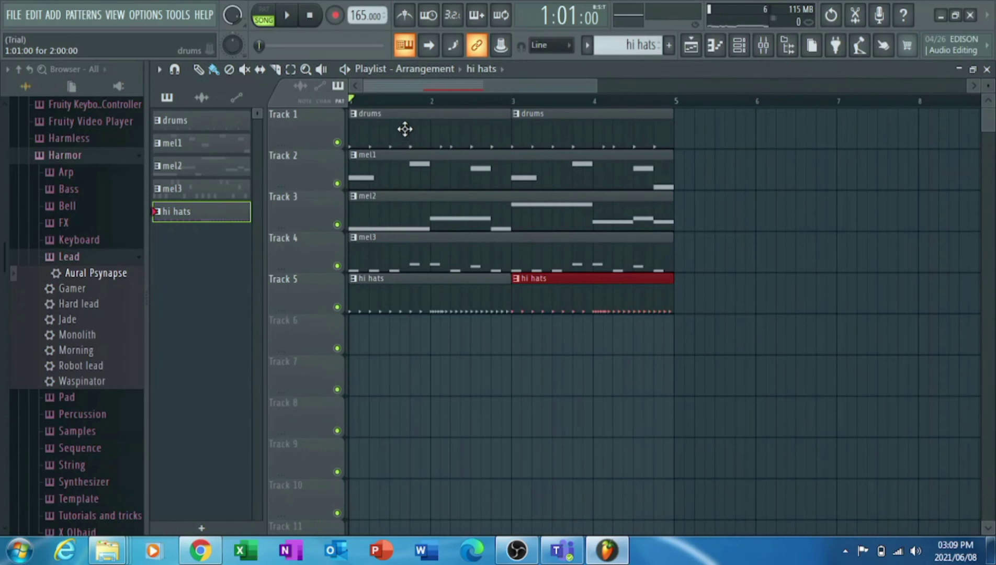
pyautogui.moveTo(479, 122); pyautogui.dragTo(804, 108)
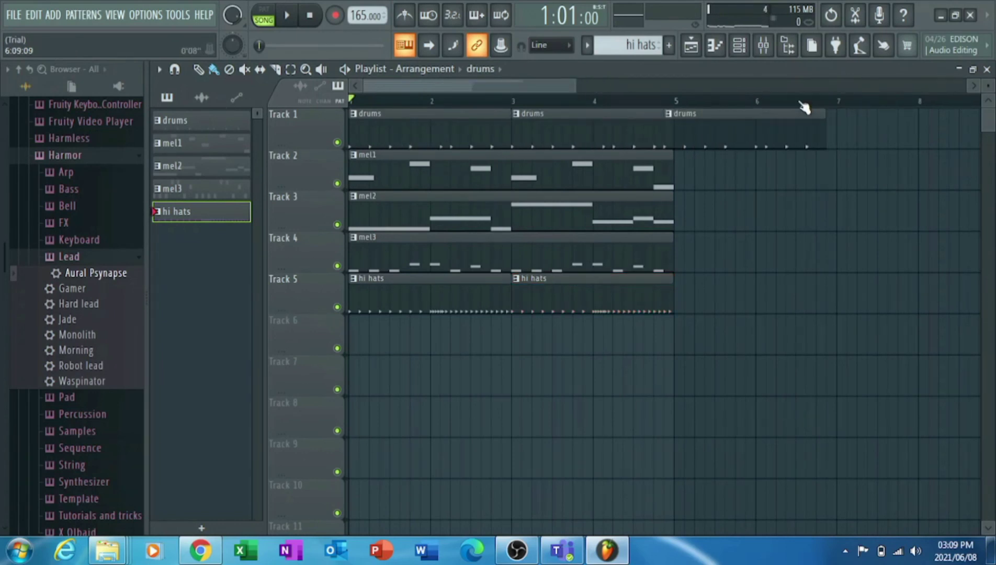
pyautogui.click(766, 121)
pyautogui.rightClick(768, 138)
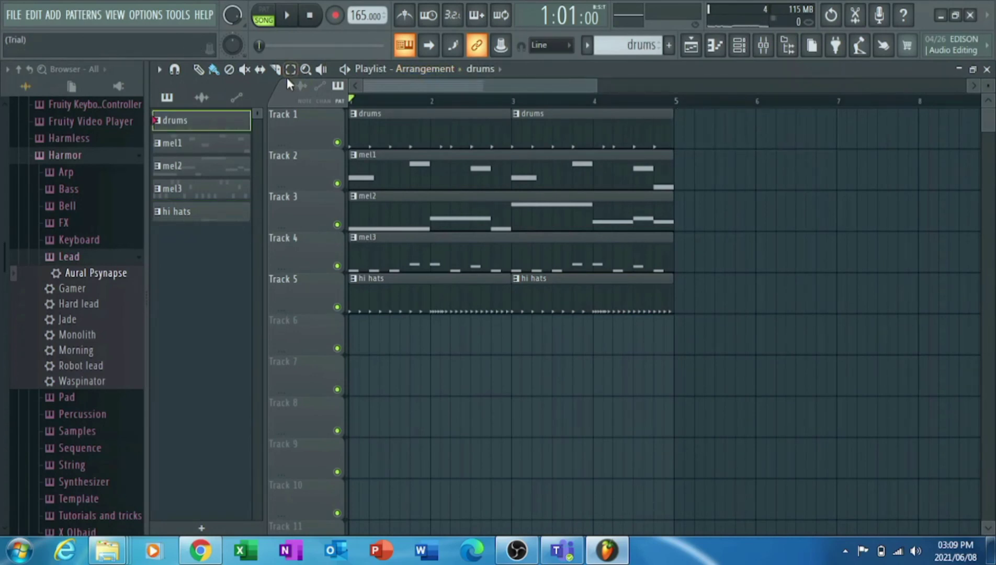